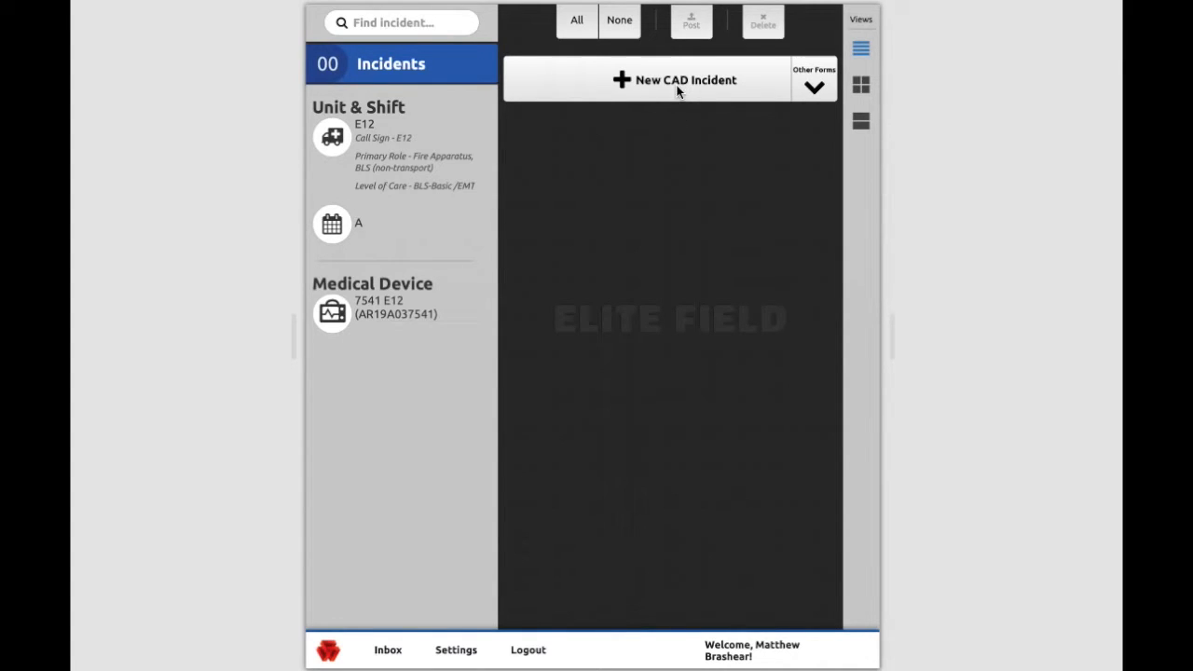
Step: Start a new blank CAD incident, accepting the current unit, shift and medical device values without downloading a listed incident
left_click(675, 91)
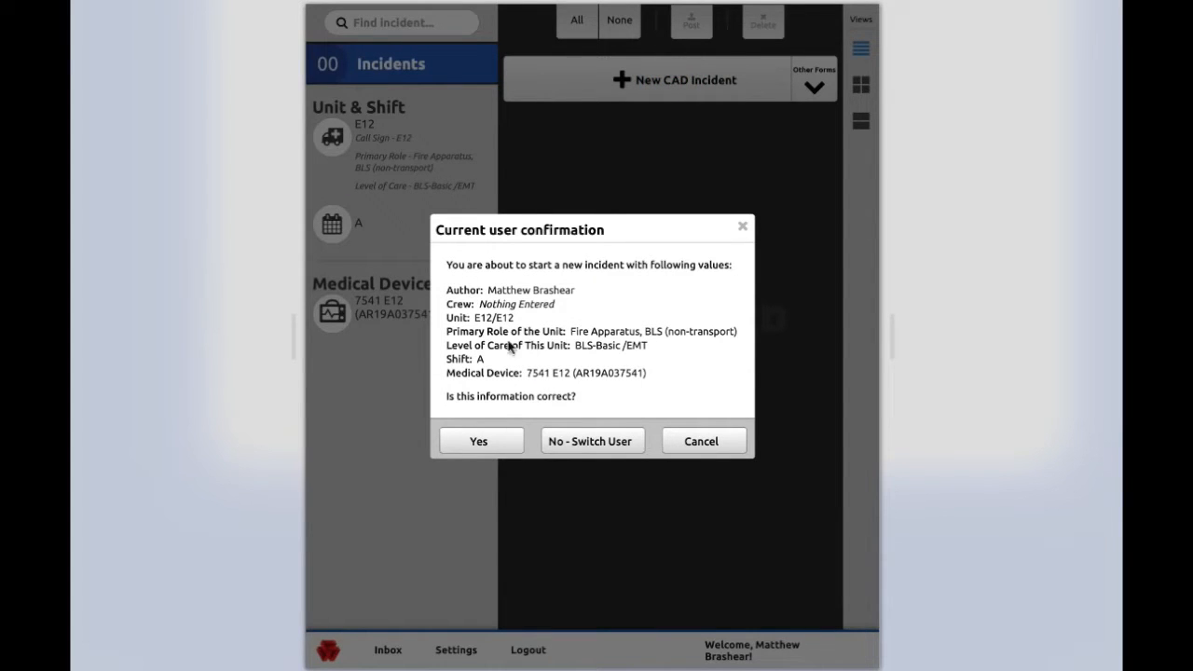
left_click(490, 446)
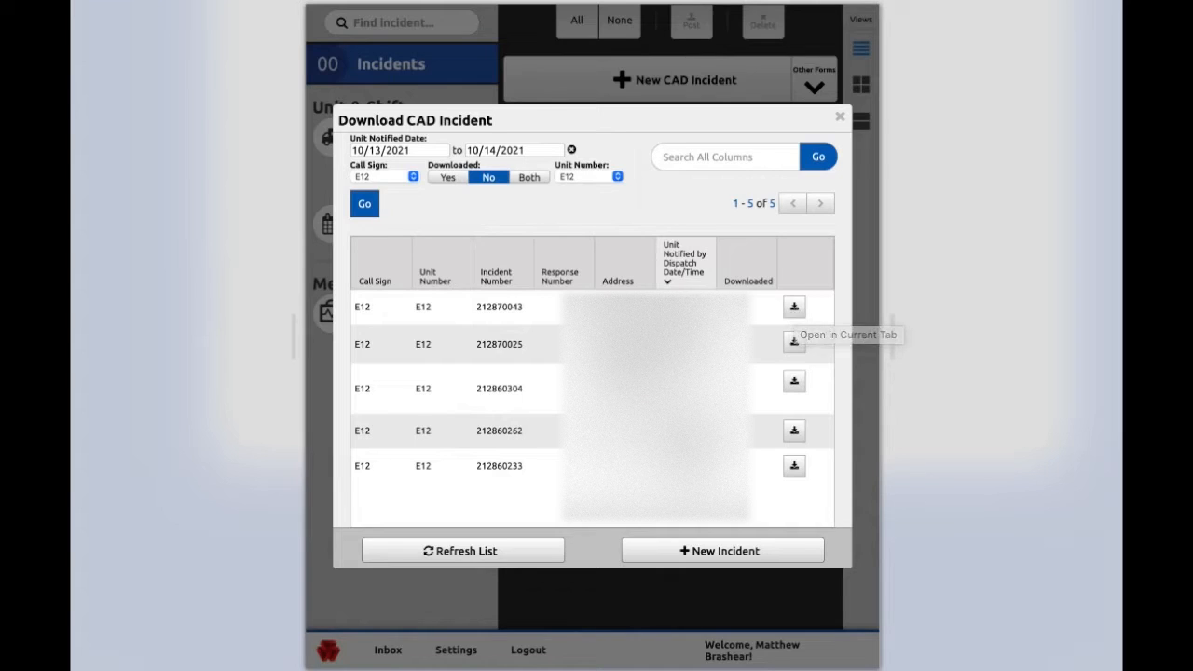
left_click(725, 557)
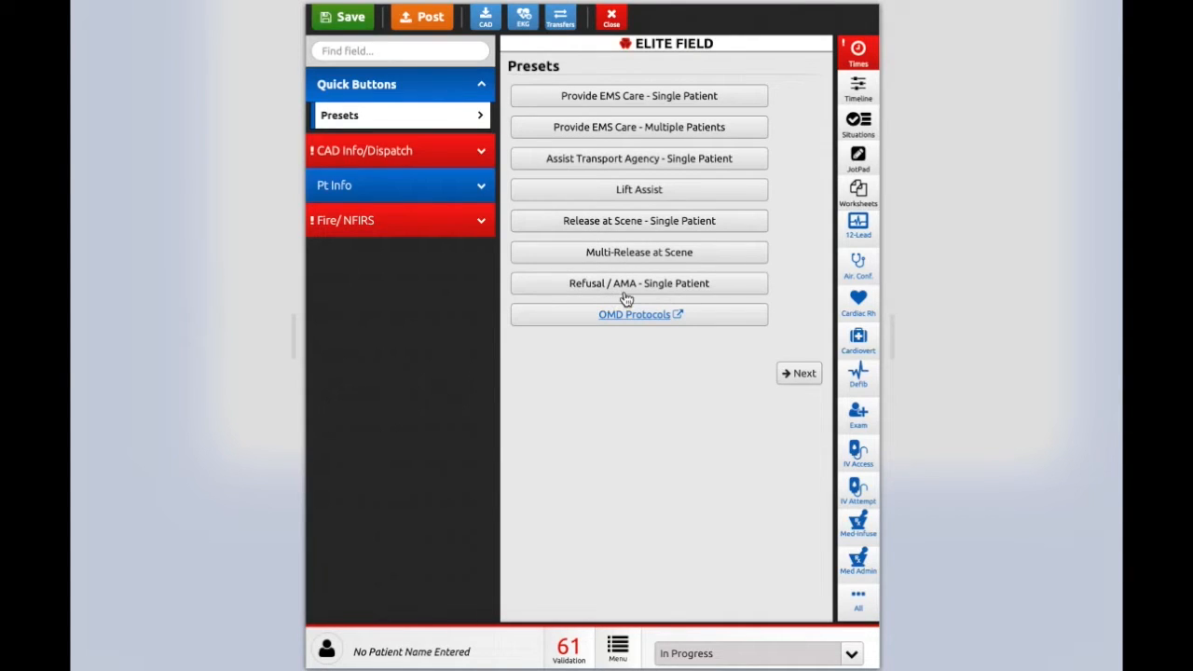
Step: Apply the Provide EMS Care - Single Patient preset and open the CAD Numbers section at the required incident number
left_click(665, 97)
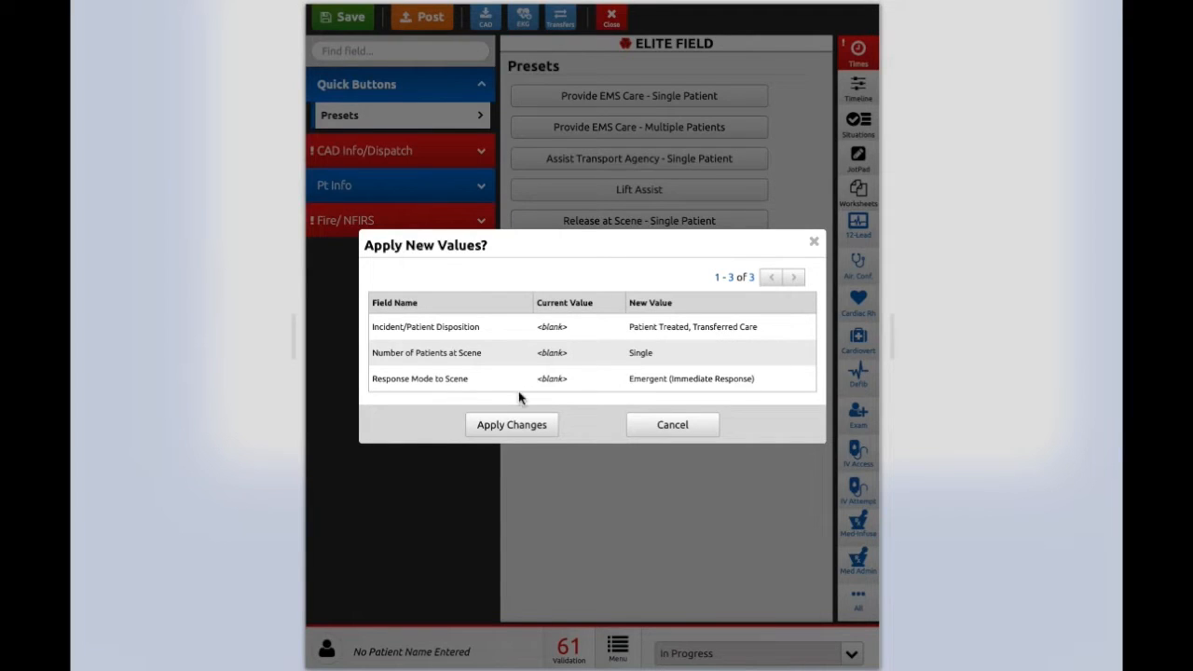
left_click(510, 425)
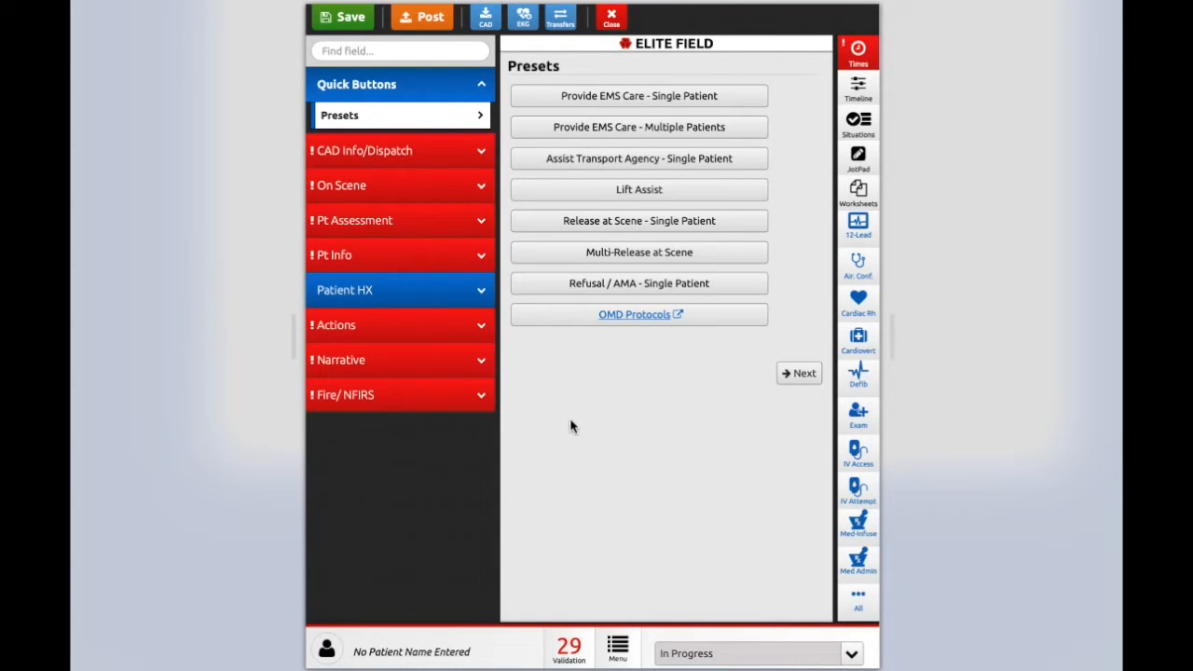
left_click(399, 154)
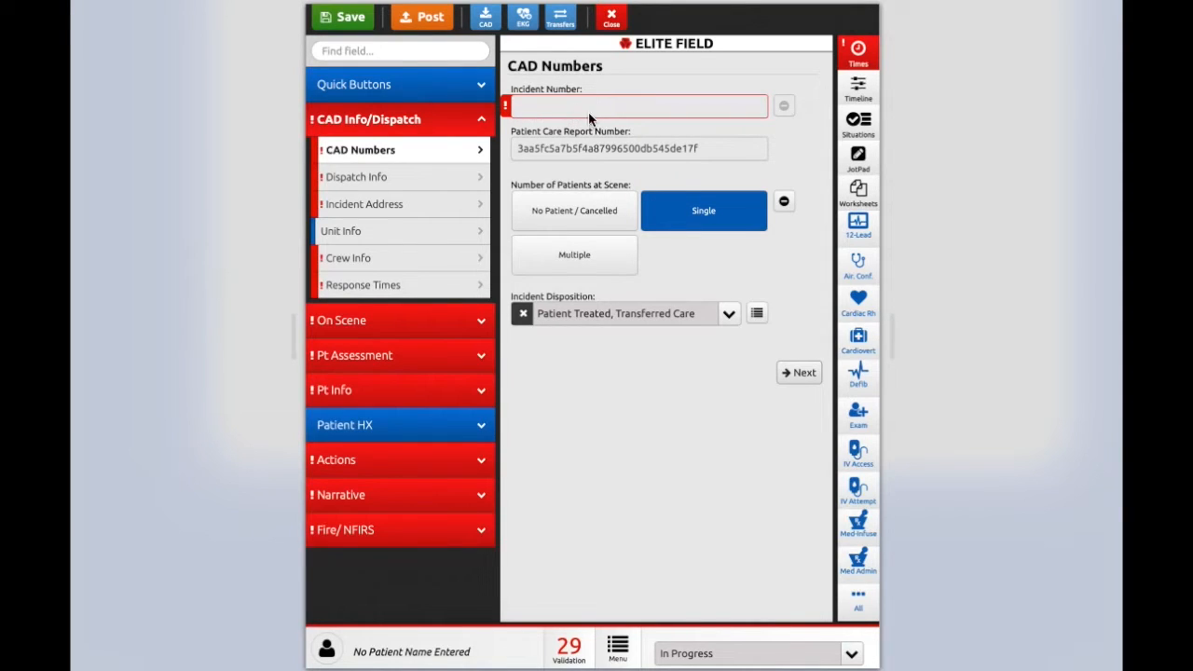
left_click(505, 110)
mouse_move(506, 109)
Step: Look through the available choices for Complaint Reported by Dispatch in Dispatch Info
left_click(358, 180)
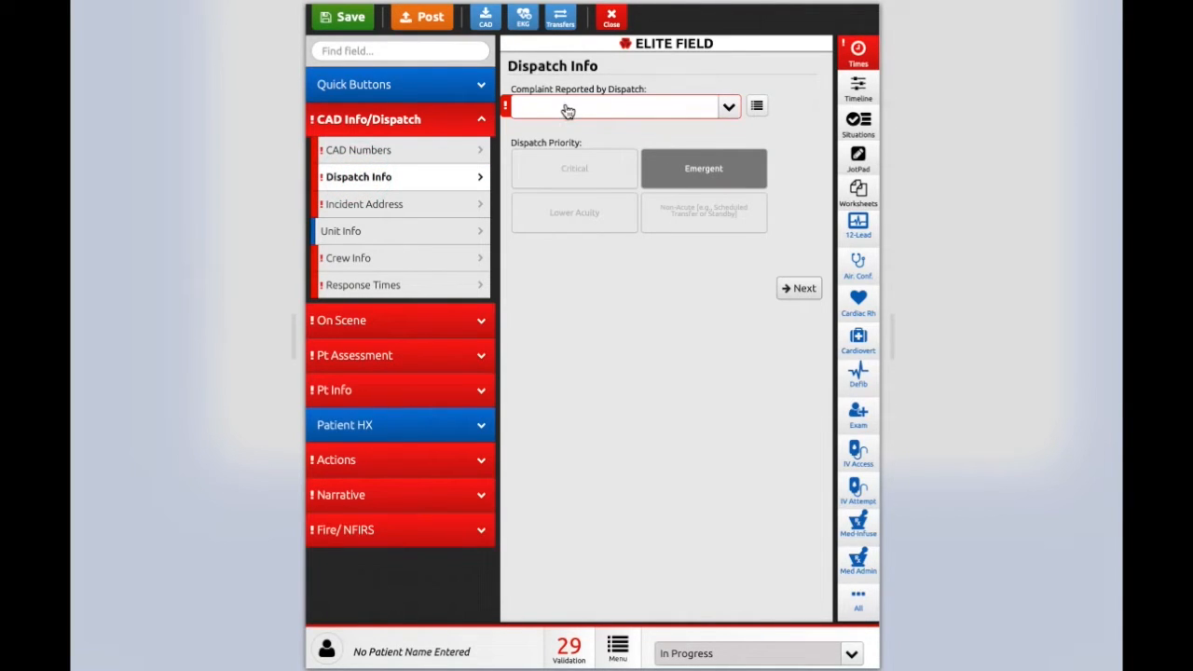
left_click(757, 109)
left_click(757, 106)
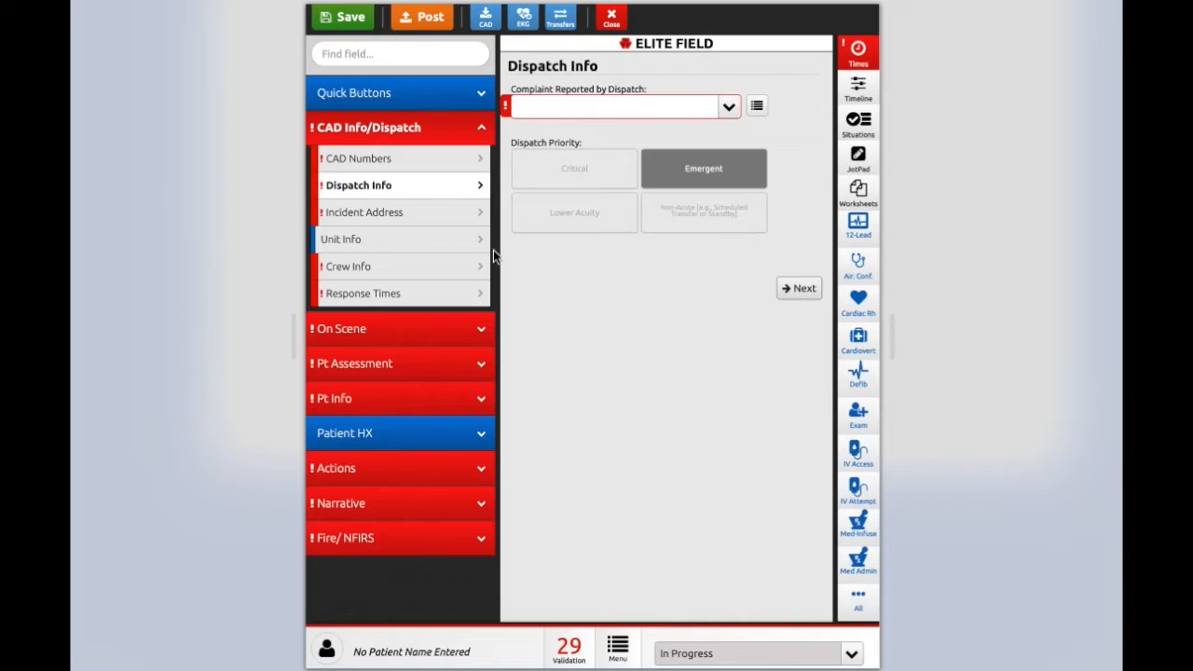
left_click(729, 107)
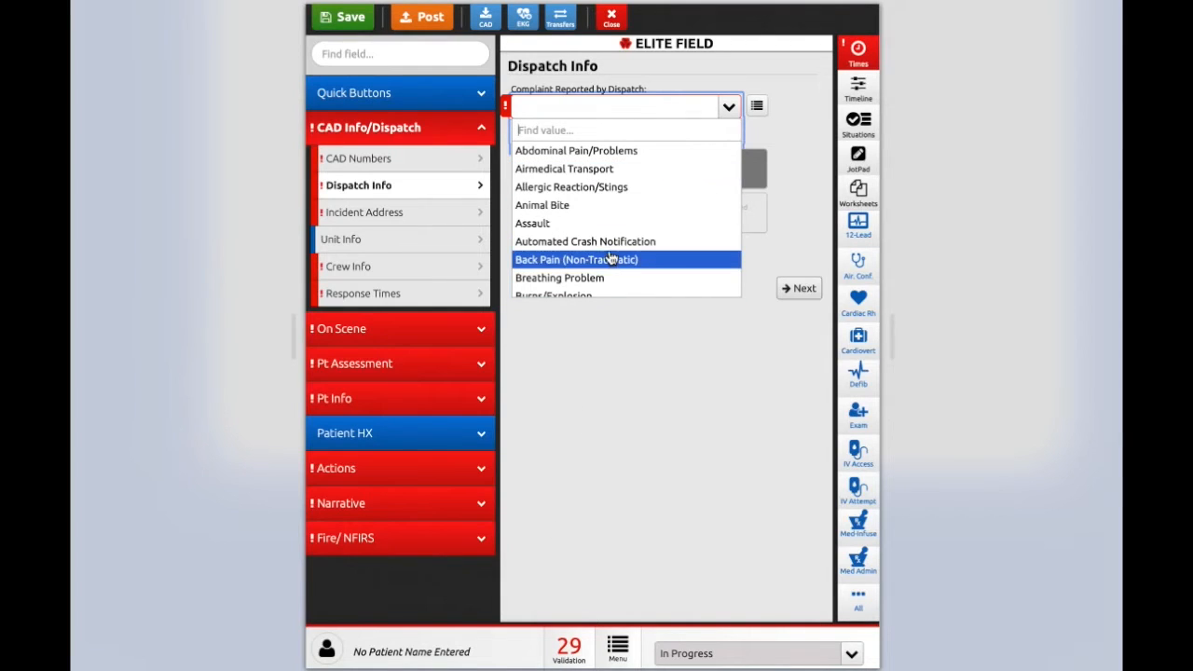
scroll(610, 256, "down", 1)
scroll(611, 256, "down", 5)
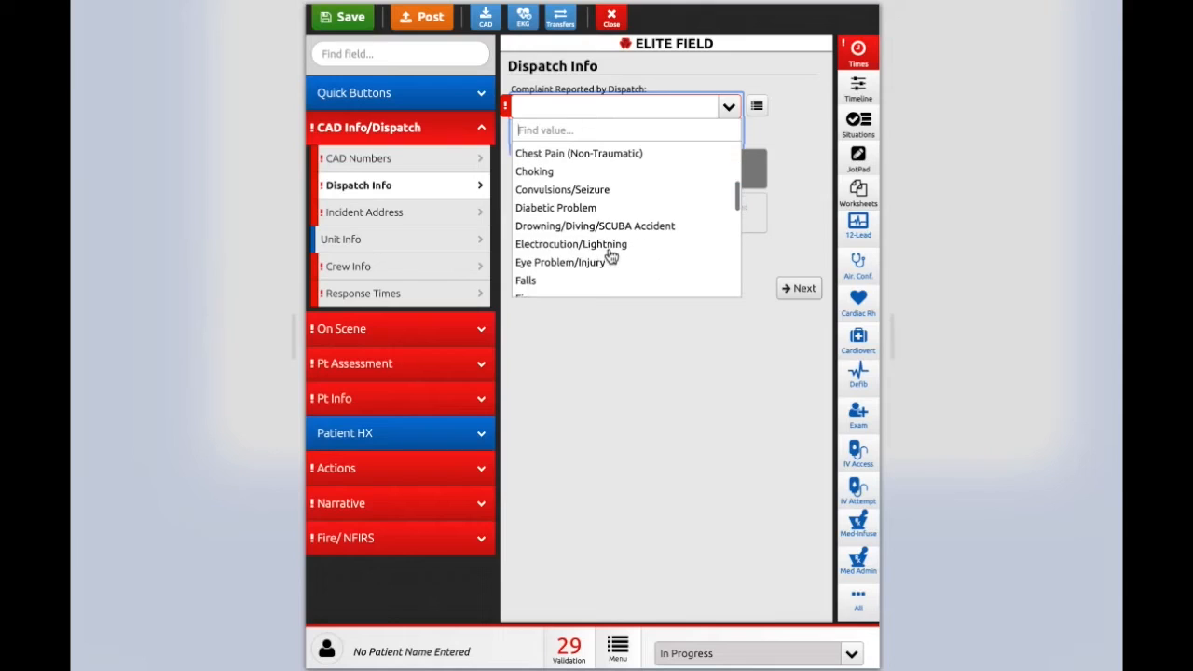
scroll(610, 257, "down", 10)
scroll(610, 256, "up", 15)
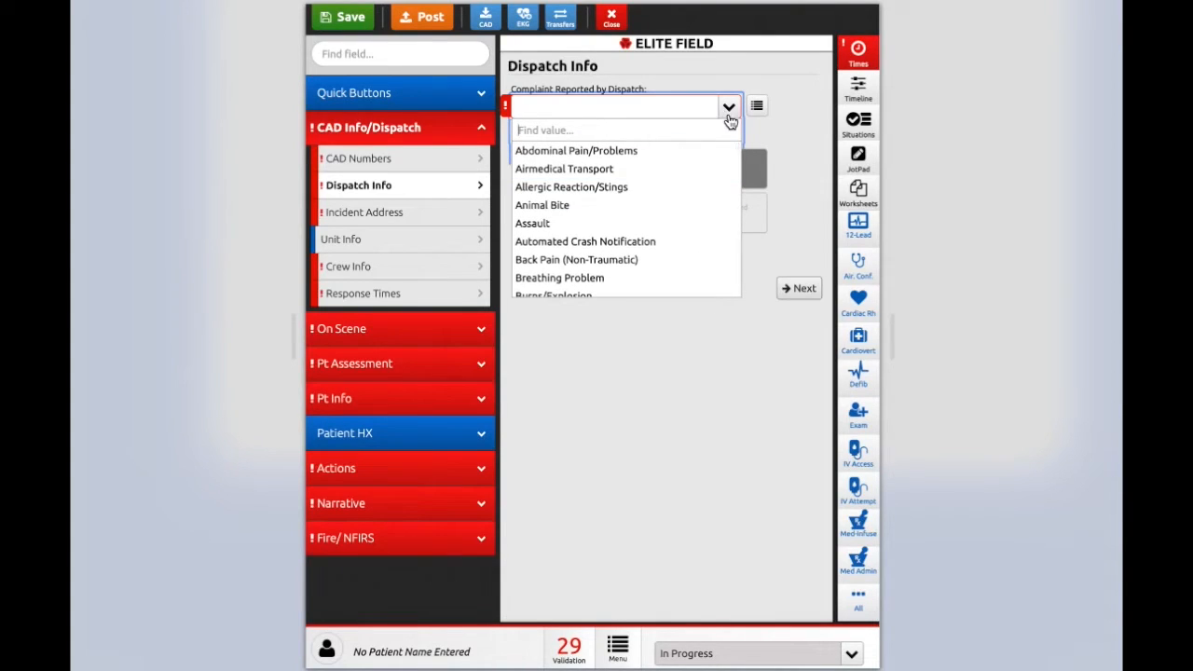
left_click(728, 110)
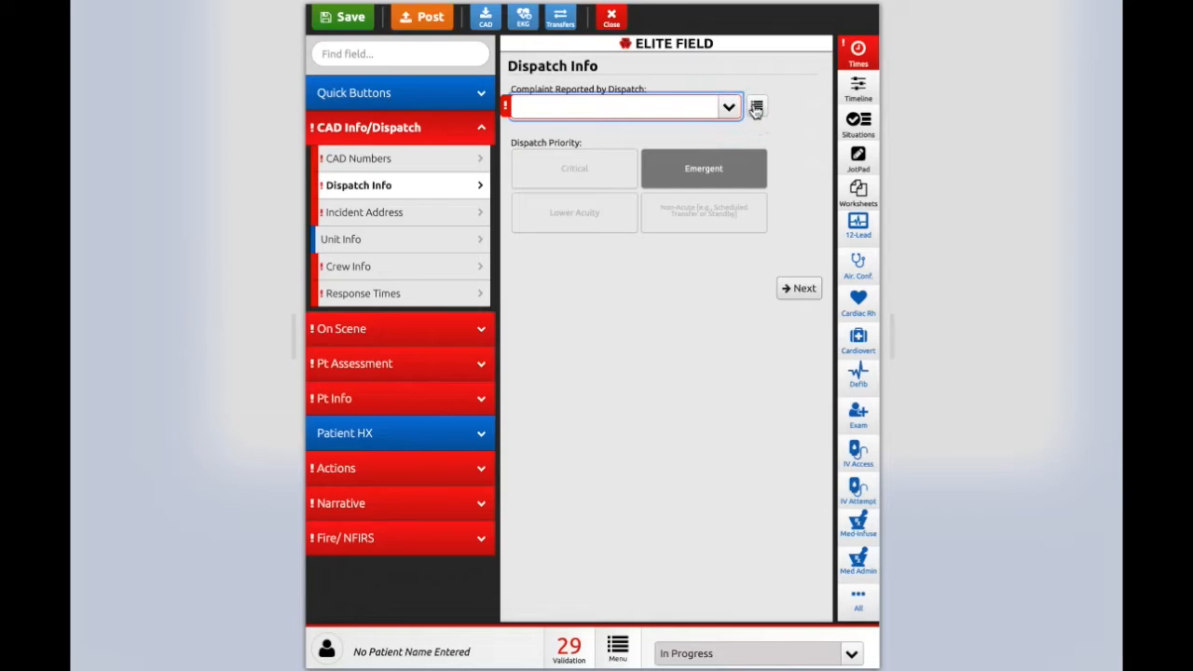
Step: Set Complaint Reported by Dispatch to Falls from the full list of values
left_click(757, 108)
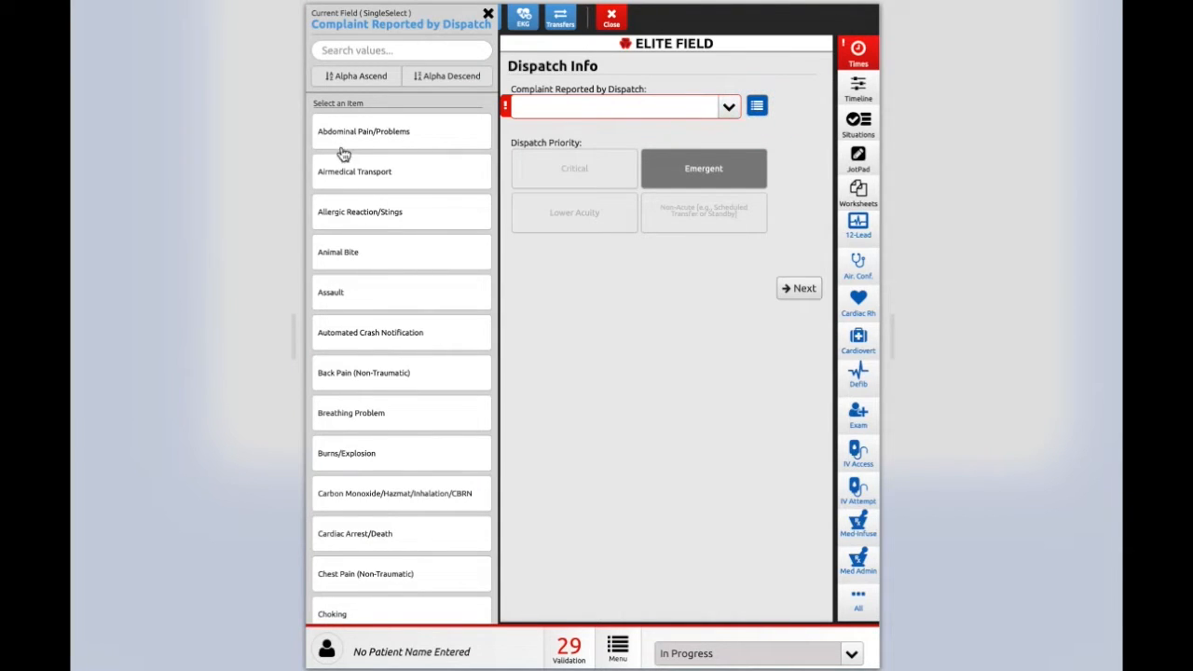
scroll(382, 386, "down", 4)
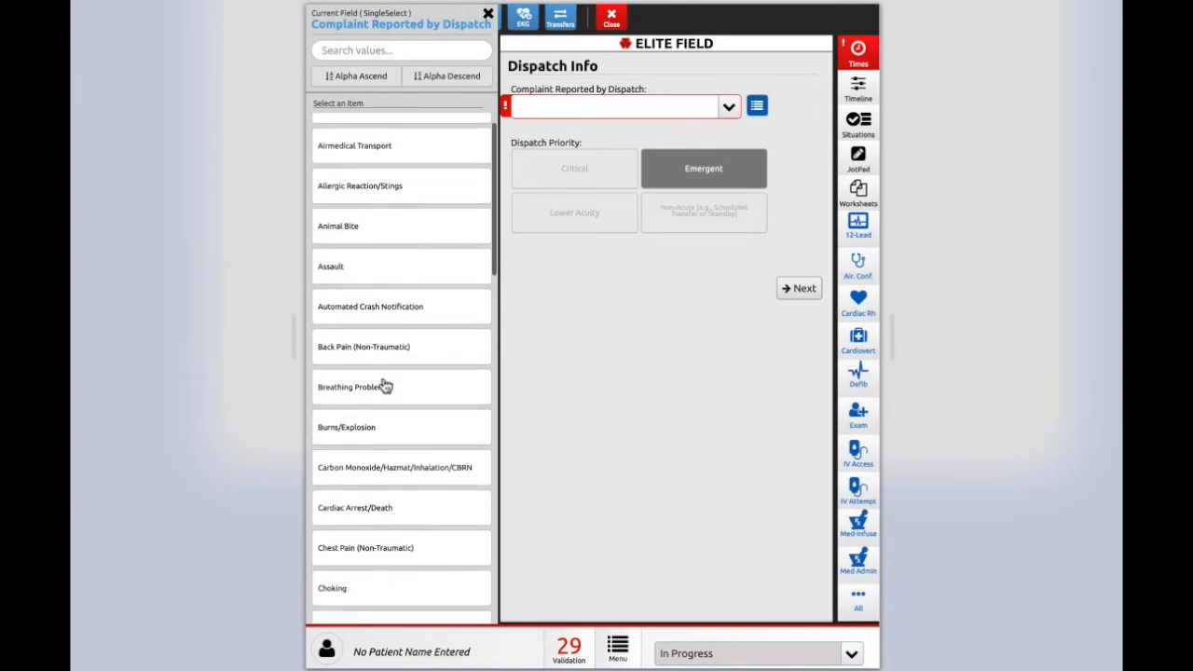
scroll(385, 386, "down", 5)
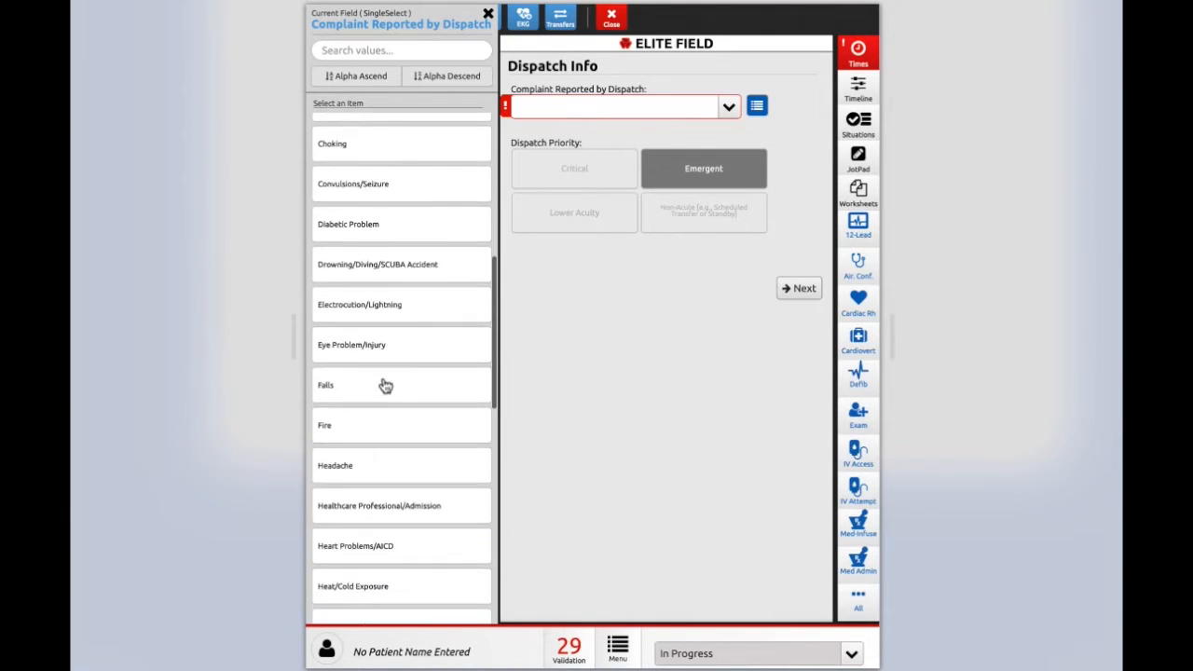
scroll(384, 385, "down", 1)
scroll(385, 386, "down", 4)
scroll(385, 385, "up", 3)
scroll(385, 385, "up", 2)
left_click(402, 270)
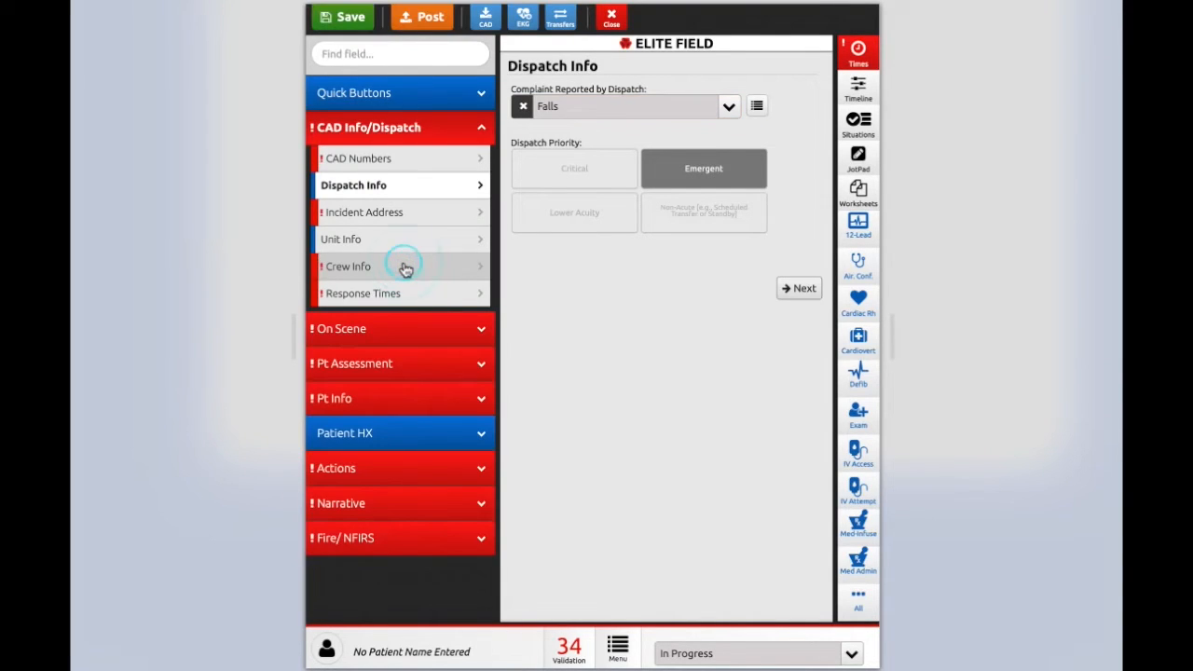
Step: Fill in the incident street address and postal code in the Incident Address section
left_click(436, 220)
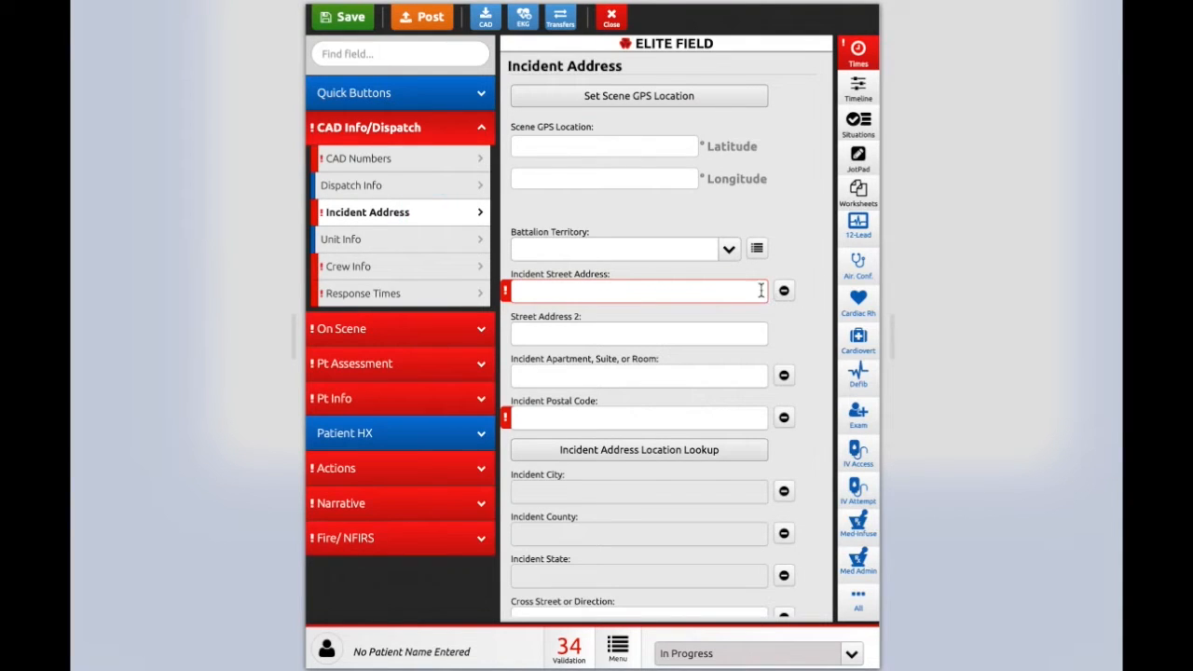
left_click(721, 291)
left_click(705, 422)
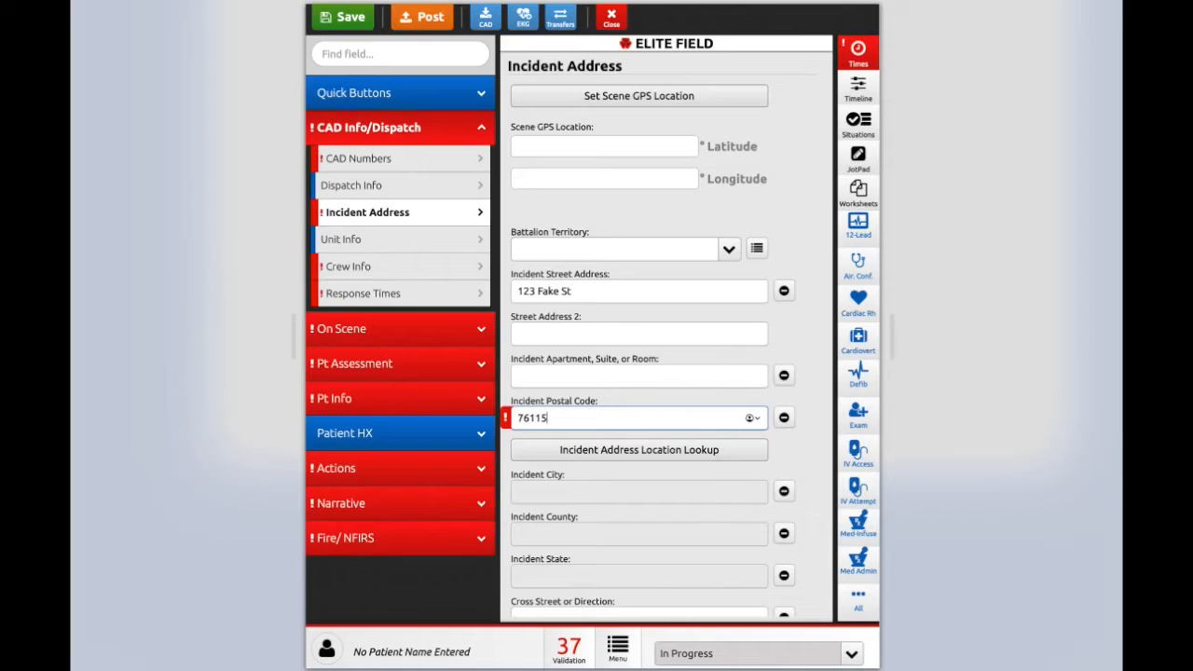
type("76115")
left_click(798, 494)
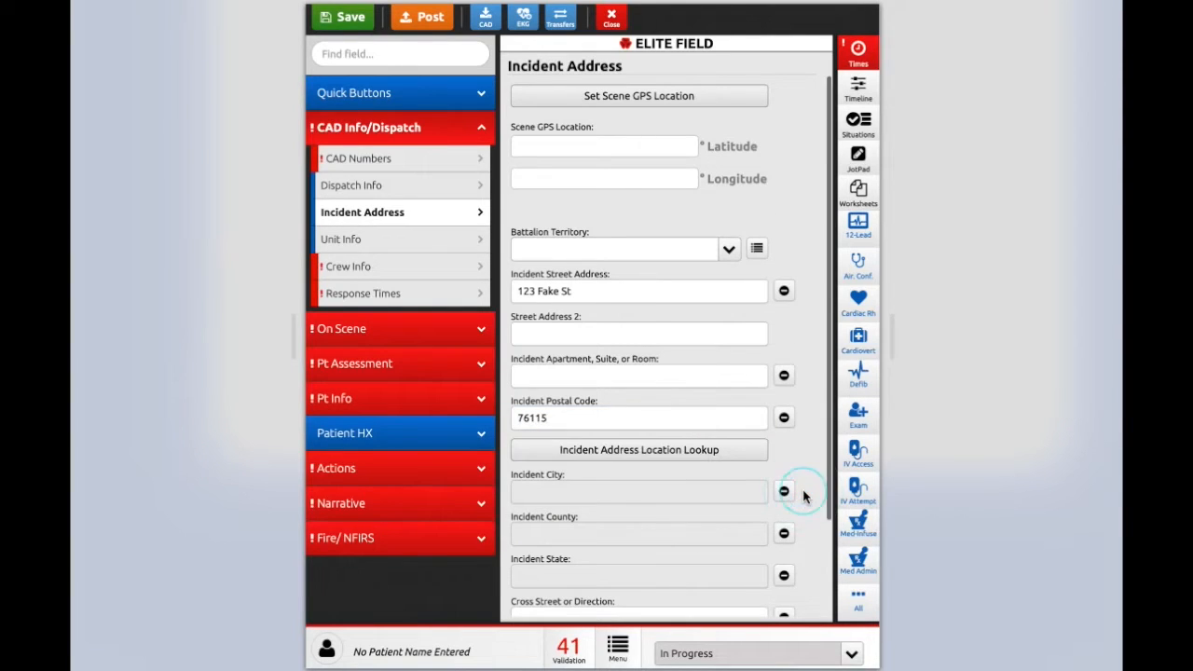
scroll(803, 497, "down", 2)
scroll(733, 372, "up", 2)
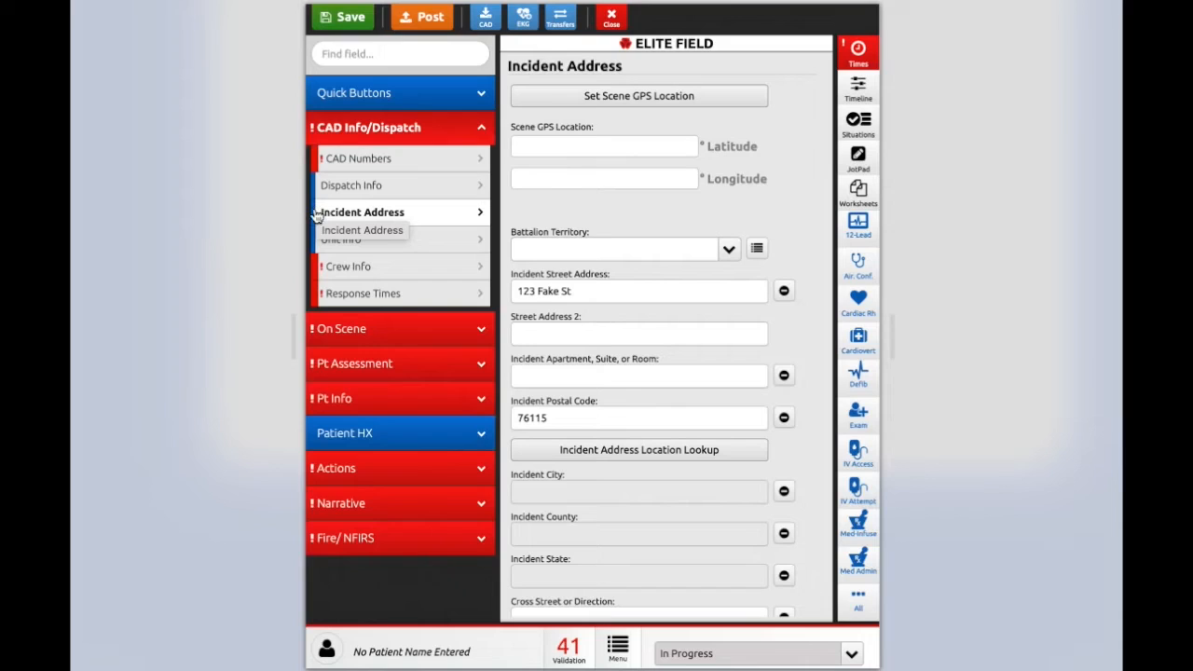
Step: Add a crew member in Crew Info by searching for the report author's surname and selecting the matching ID
left_click(392, 267)
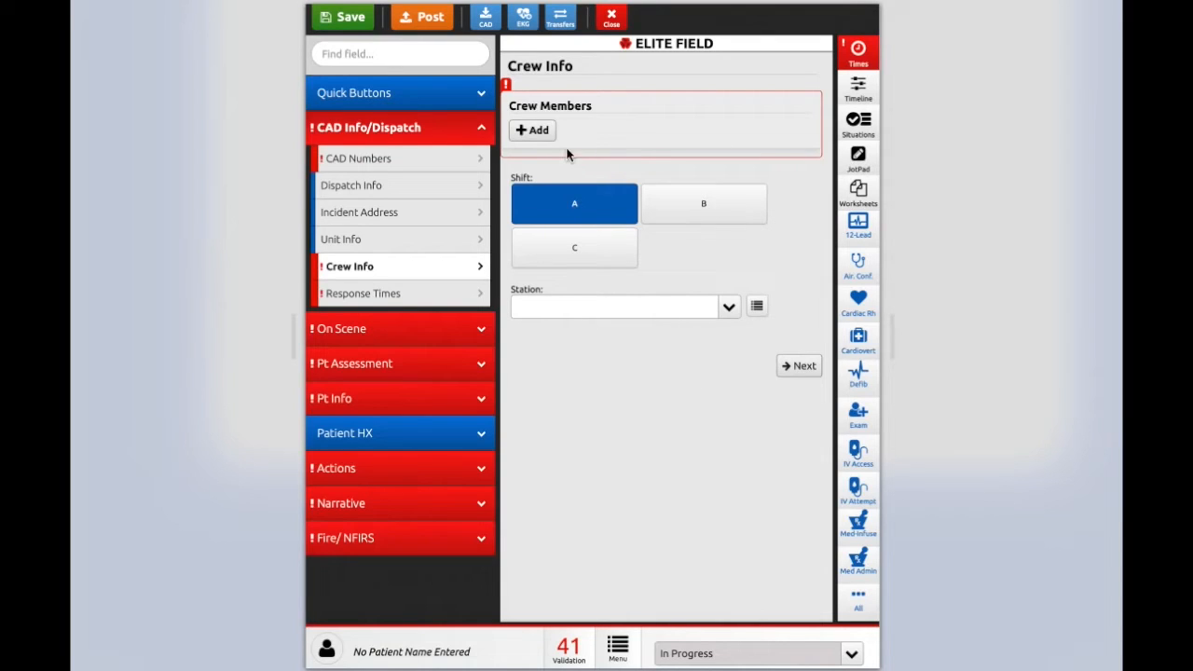
left_click(534, 131)
left_click(635, 209)
type("brashear")
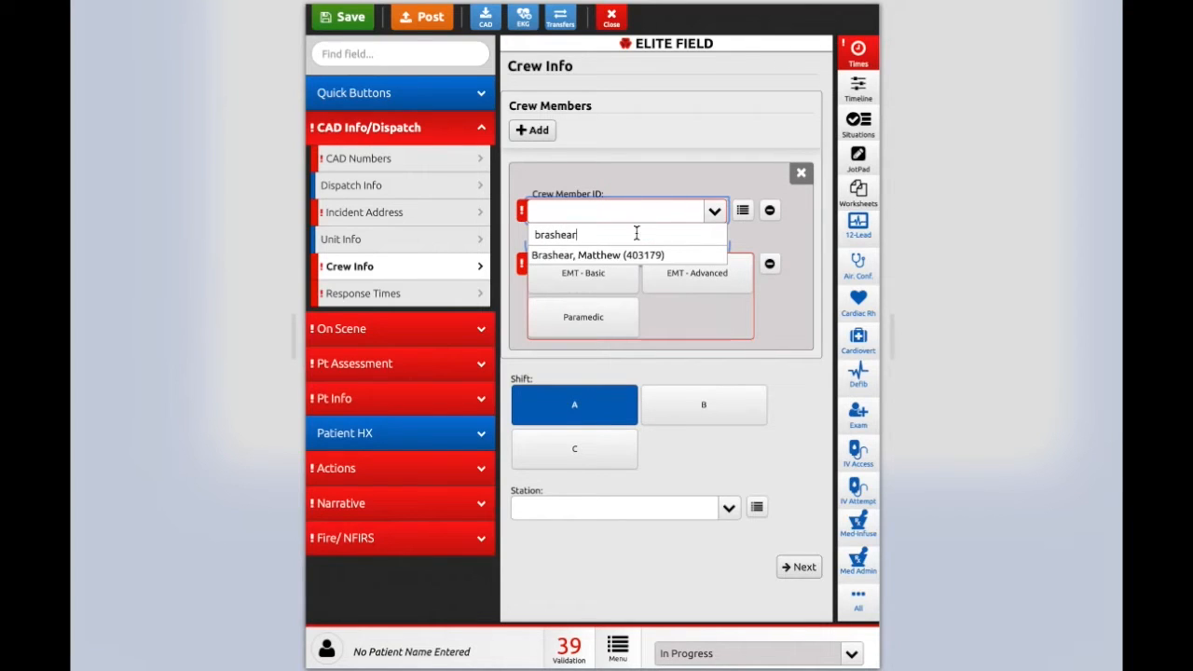
left_click(634, 254)
left_click(803, 371)
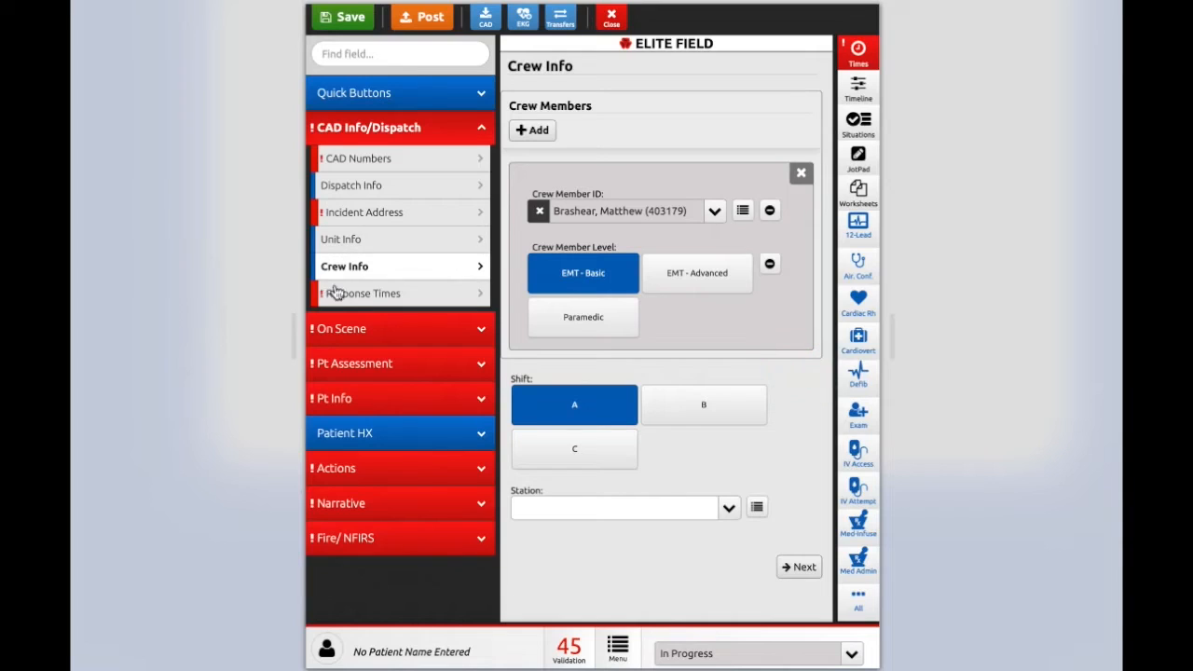
Step: Stamp the Arrived at Patient field in Response Times with the current date and time
left_click(391, 296)
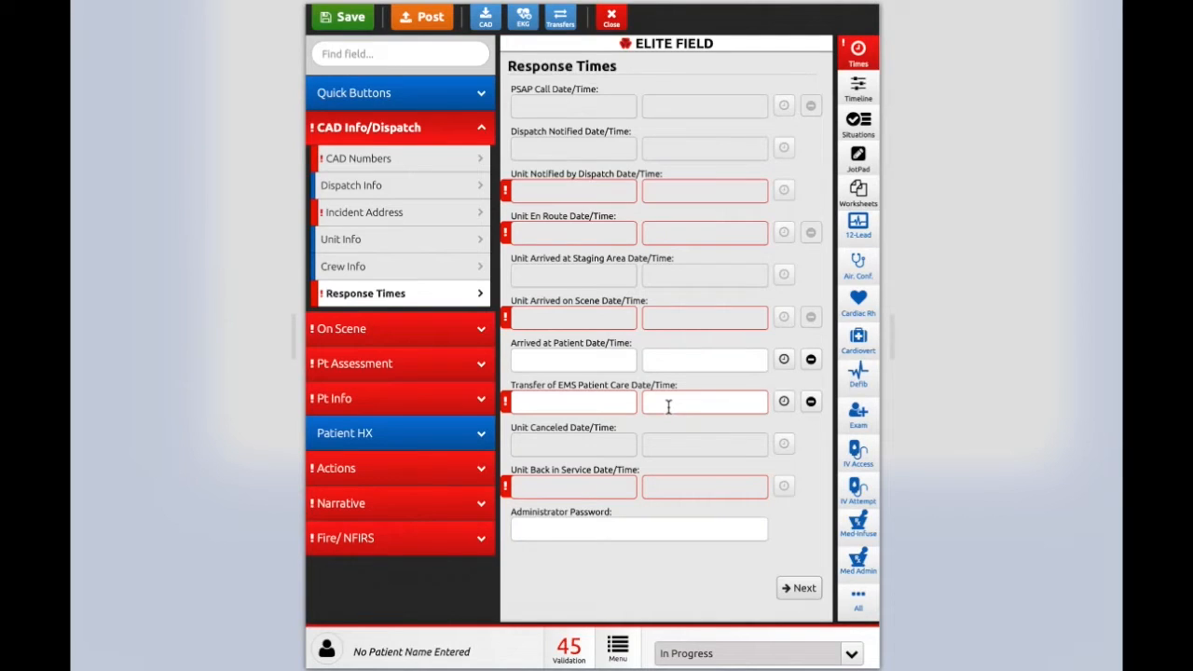
left_click(783, 365)
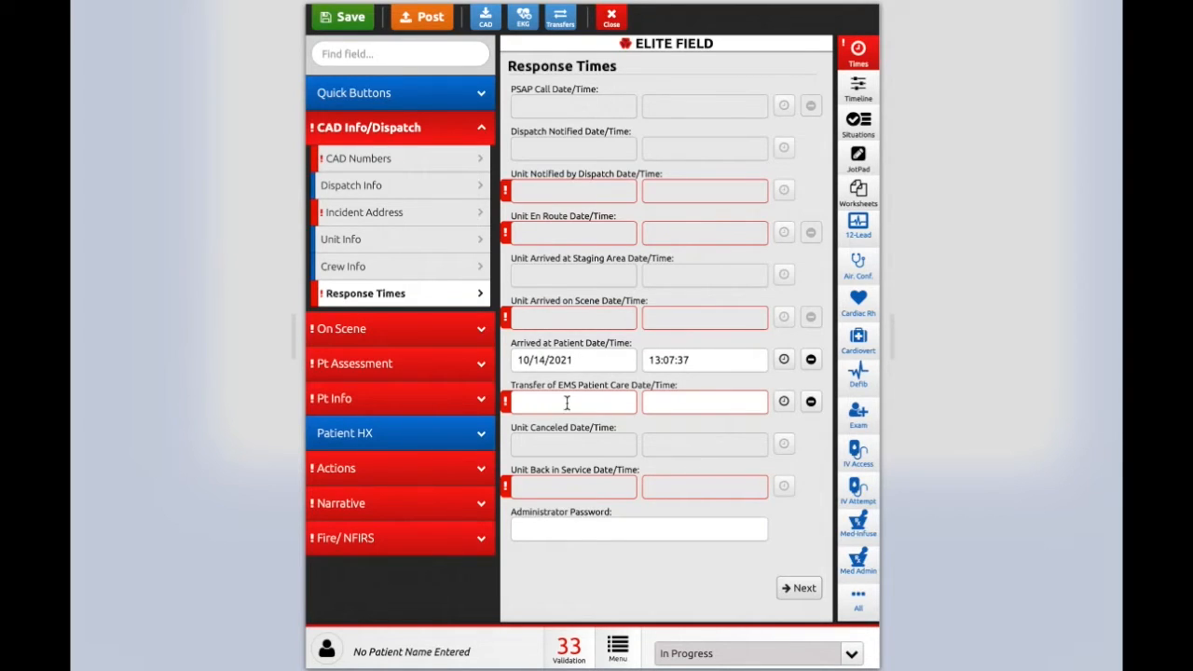
Step: Review the Scene Info and Patient Condition pages of the On Scene section
left_click(393, 328)
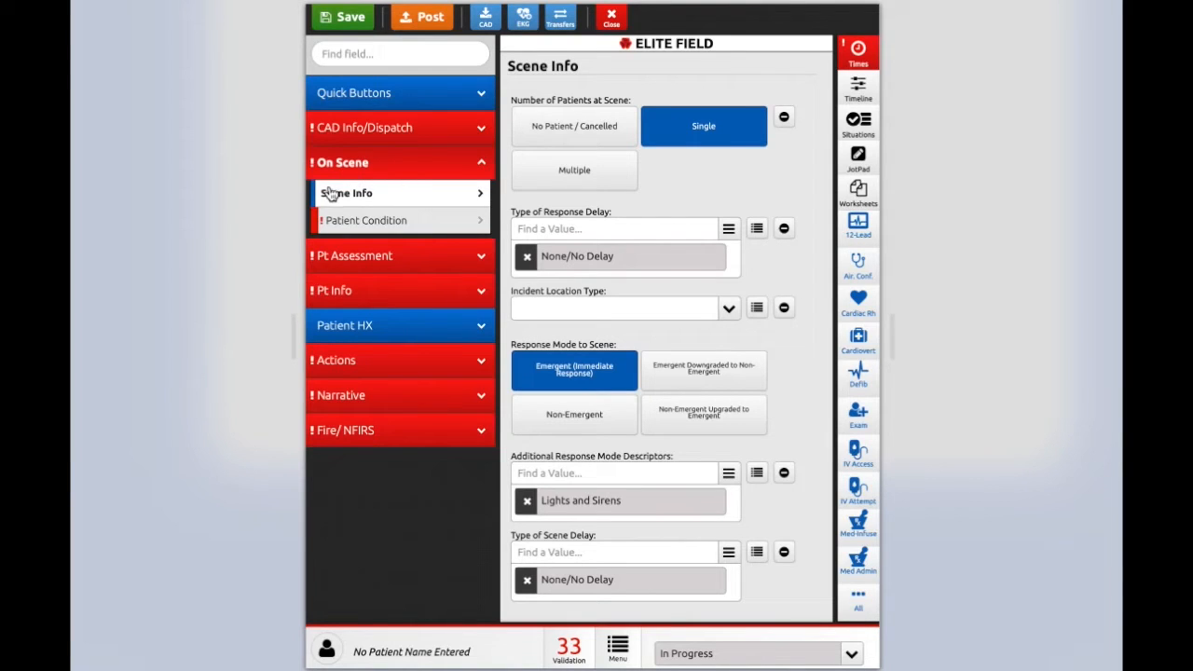
scroll(698, 321, "down", 2)
scroll(698, 321, "up", 2)
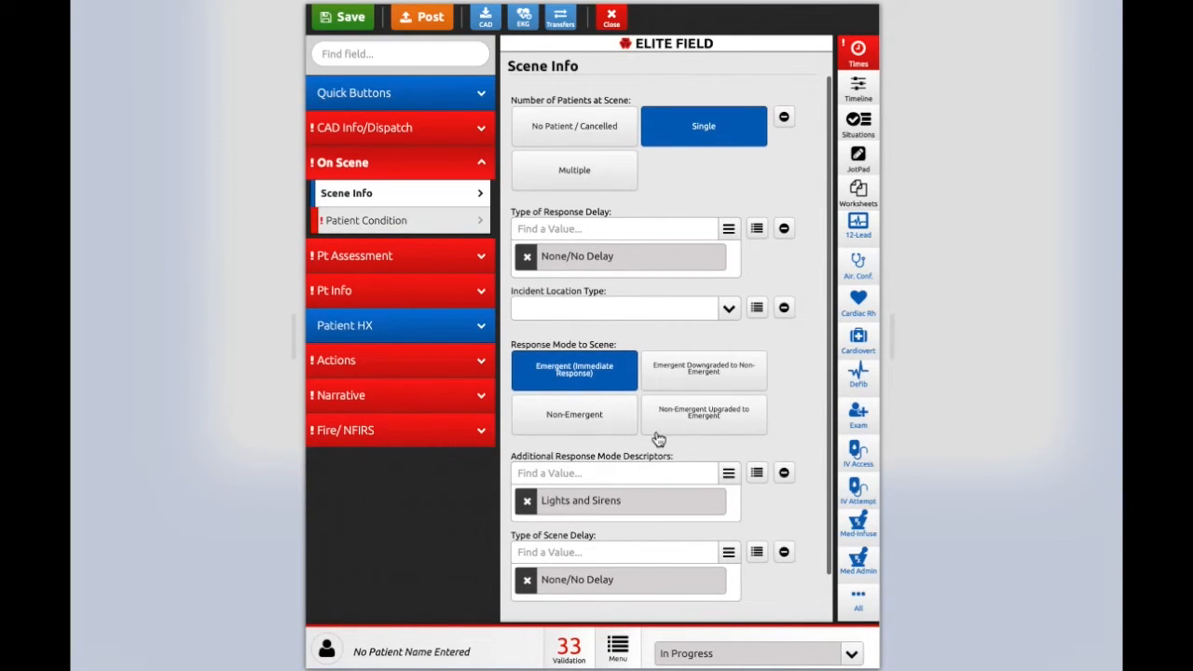
left_click(396, 227)
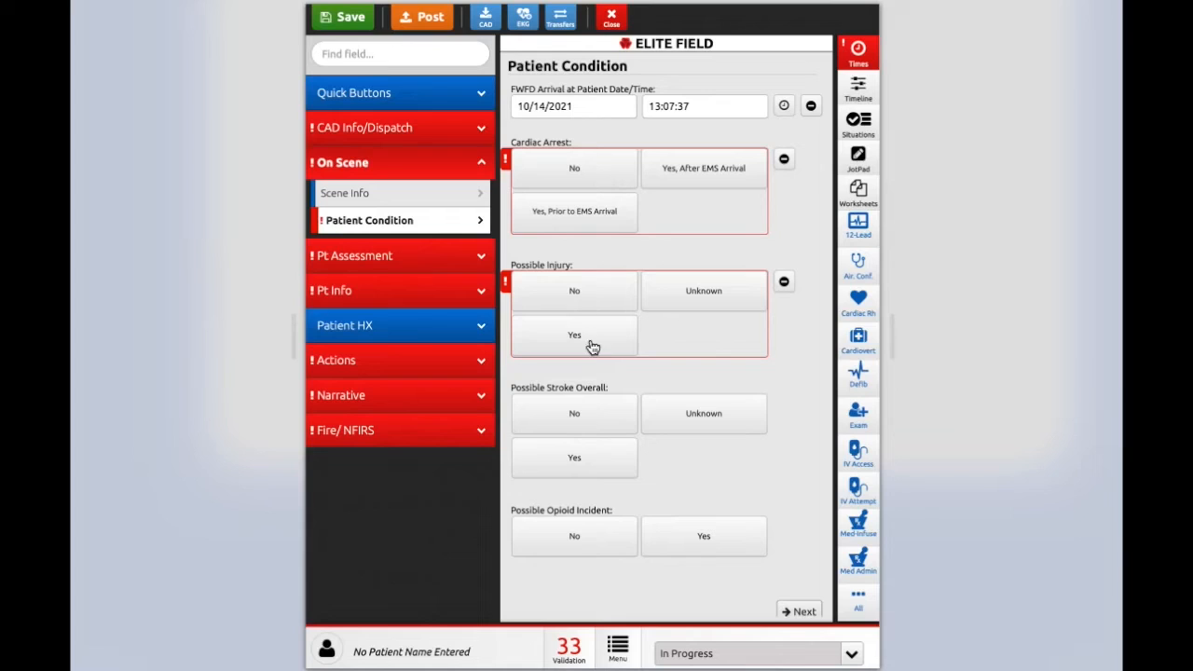
scroll(635, 382, "down", 1)
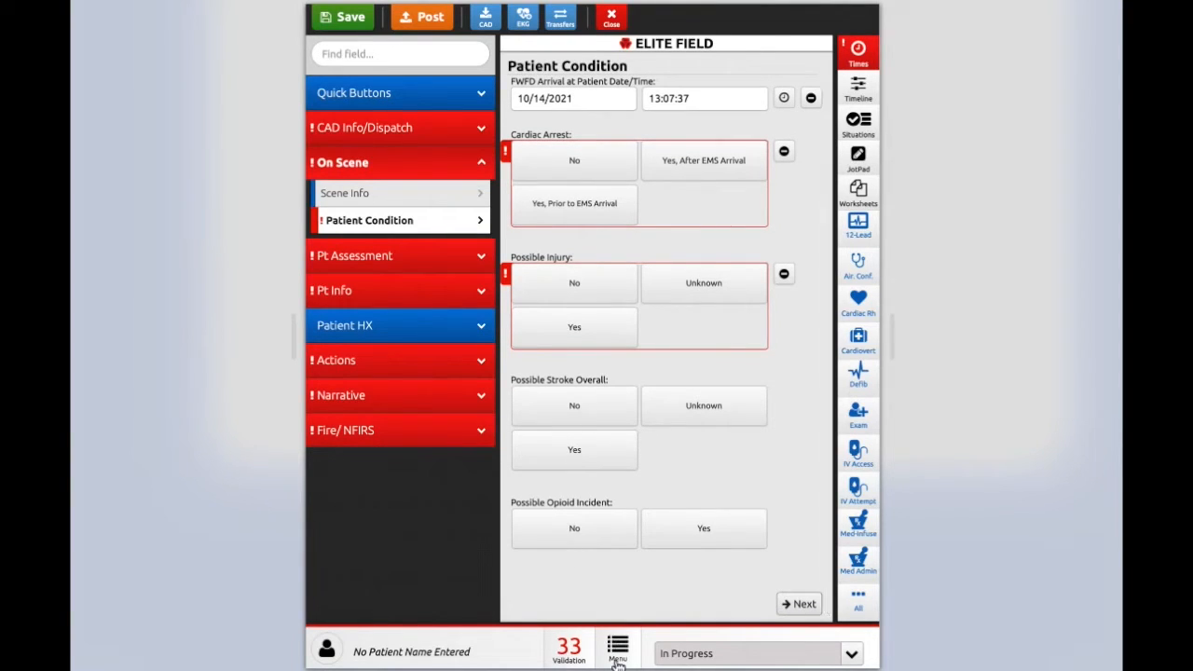
Step: Review the validation list of outstanding required fields and close it
left_click(571, 653)
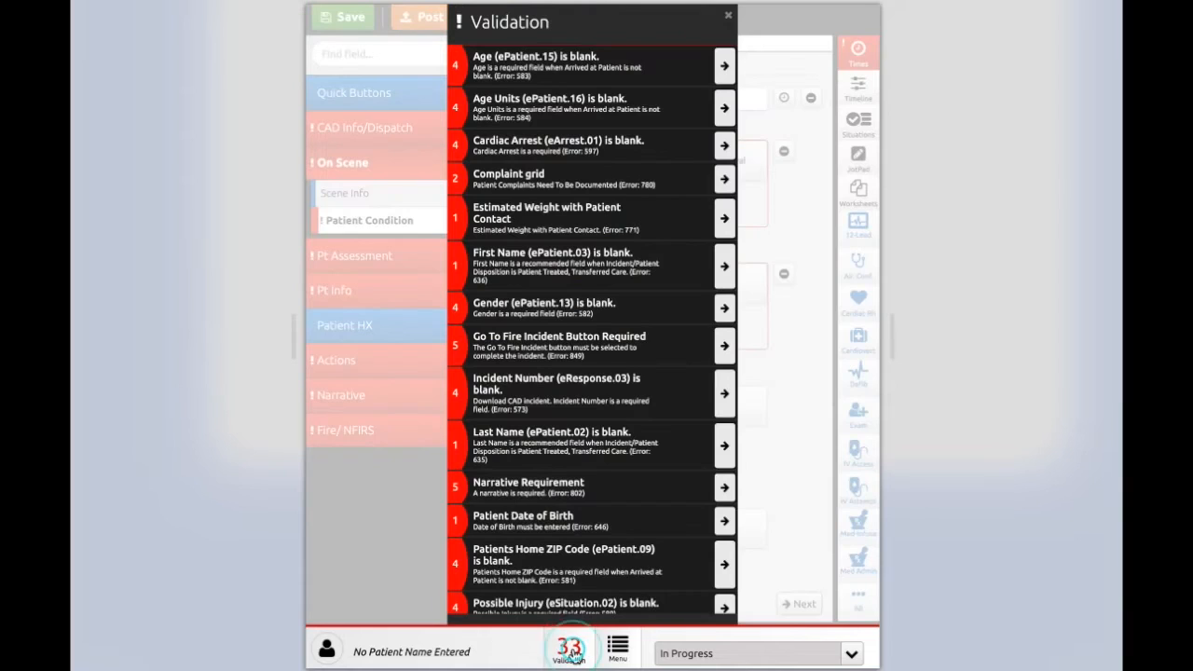
scroll(575, 483, "down", 5)
scroll(575, 483, "up", 5)
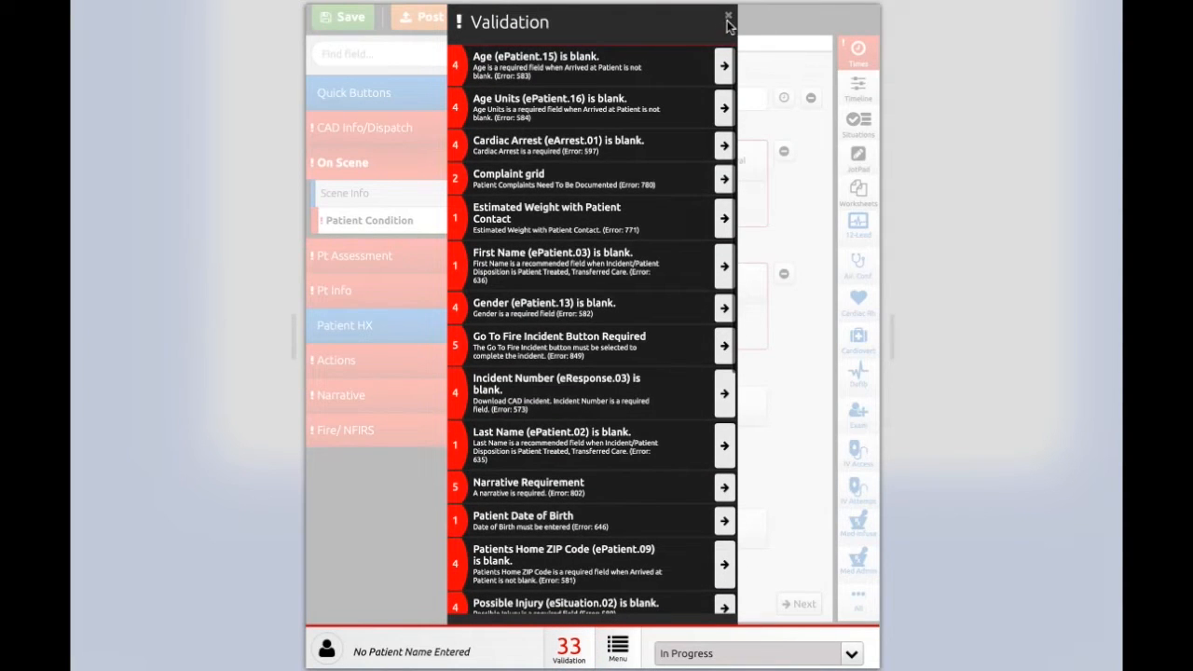
left_click(728, 21)
left_click(728, 19)
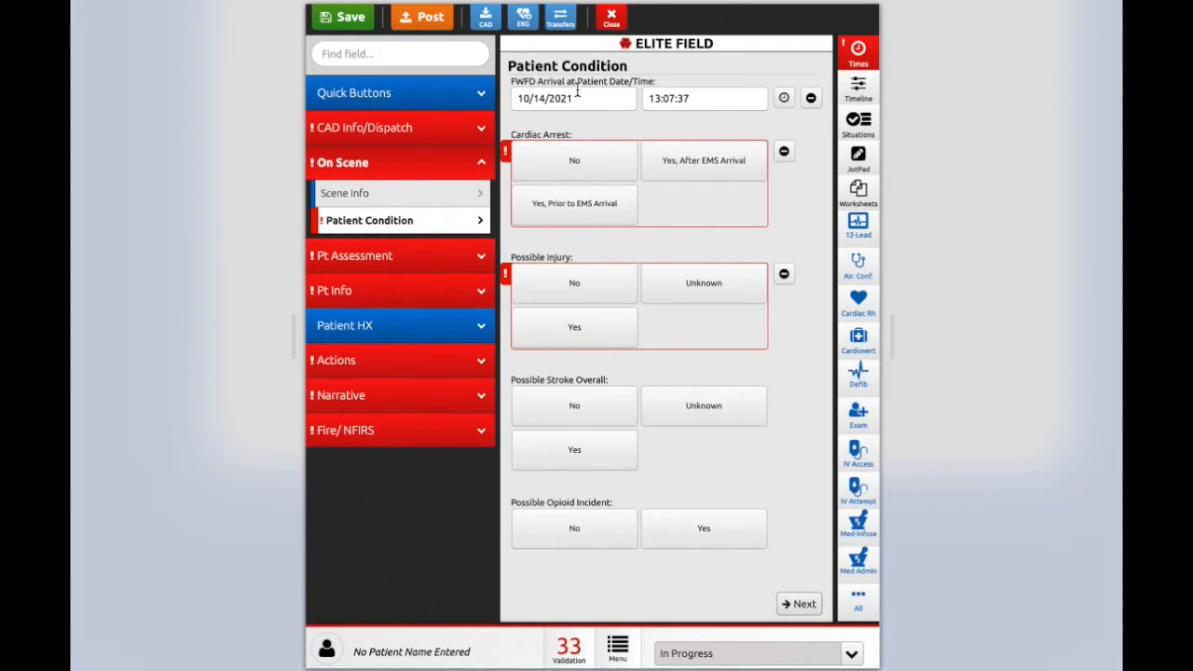
Step: Try Cardiac Arrest as Yes, Prior to EMS Arrival and Possible Injury as Yes, and clear both answers
left_click(568, 213)
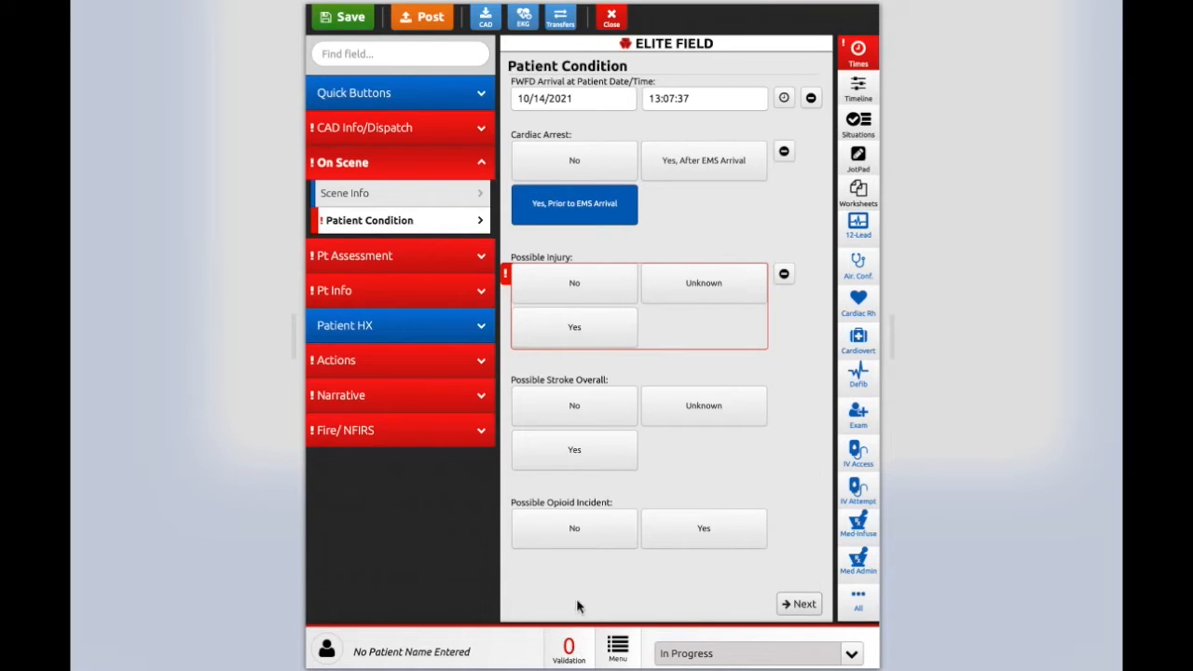
left_click(587, 333)
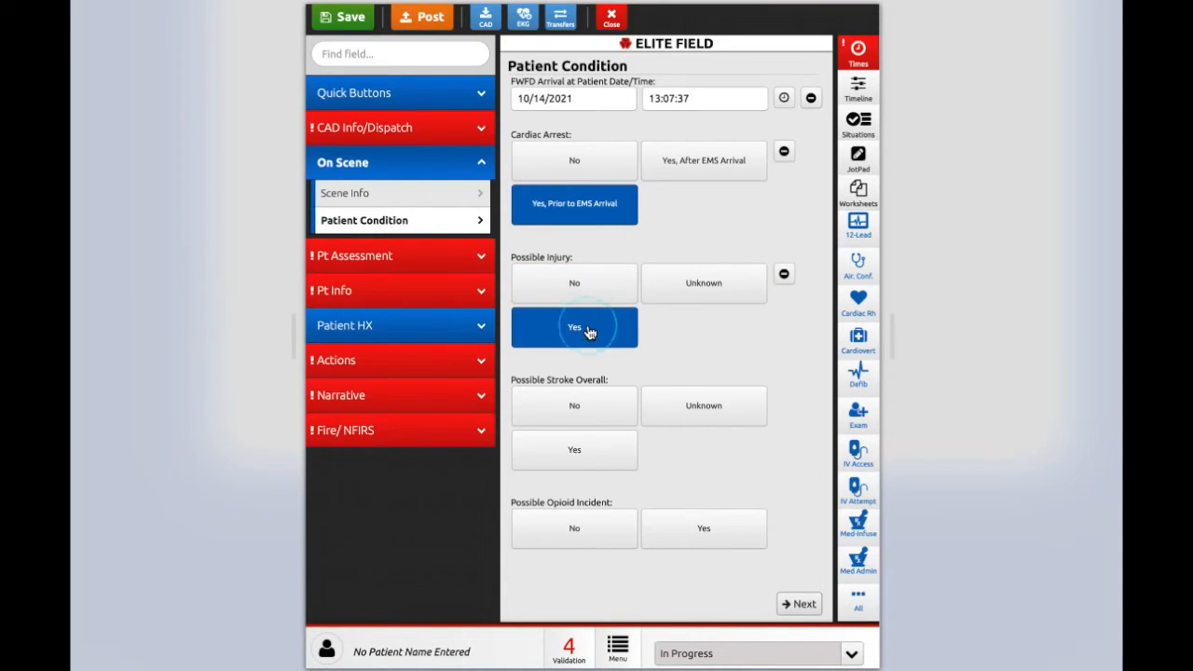
left_click(587, 334)
left_click(593, 207)
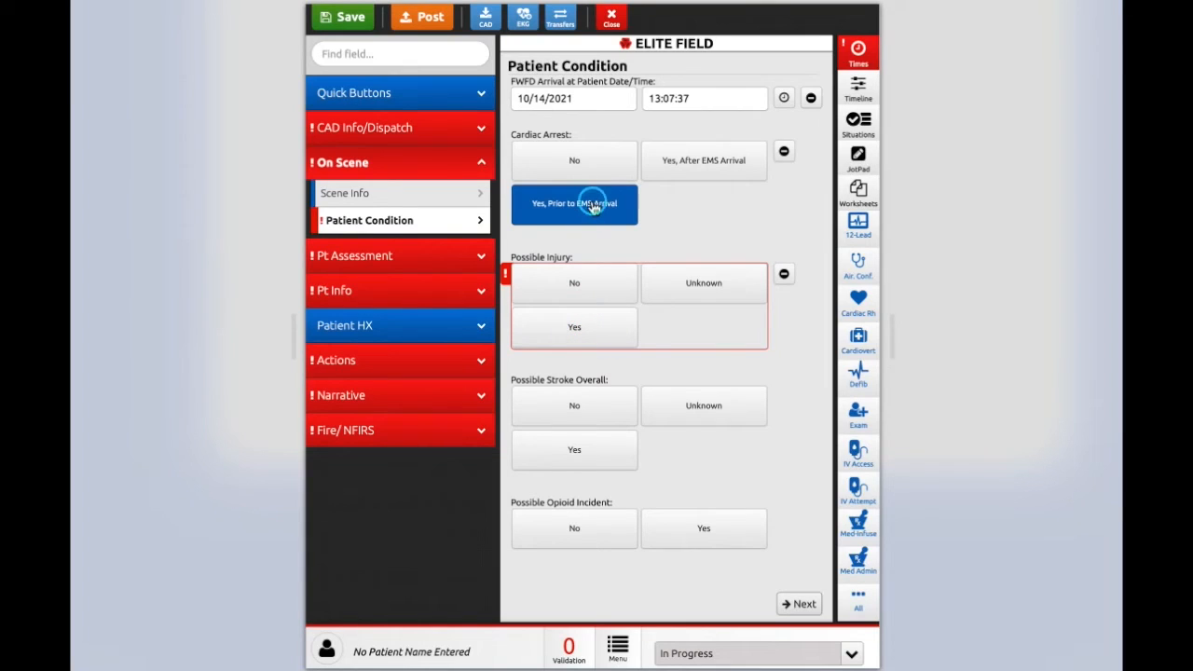
left_click(592, 207)
Step: Set Cardiac Arrest to No and Possible Injury to No in Patient Condition
left_click(578, 160)
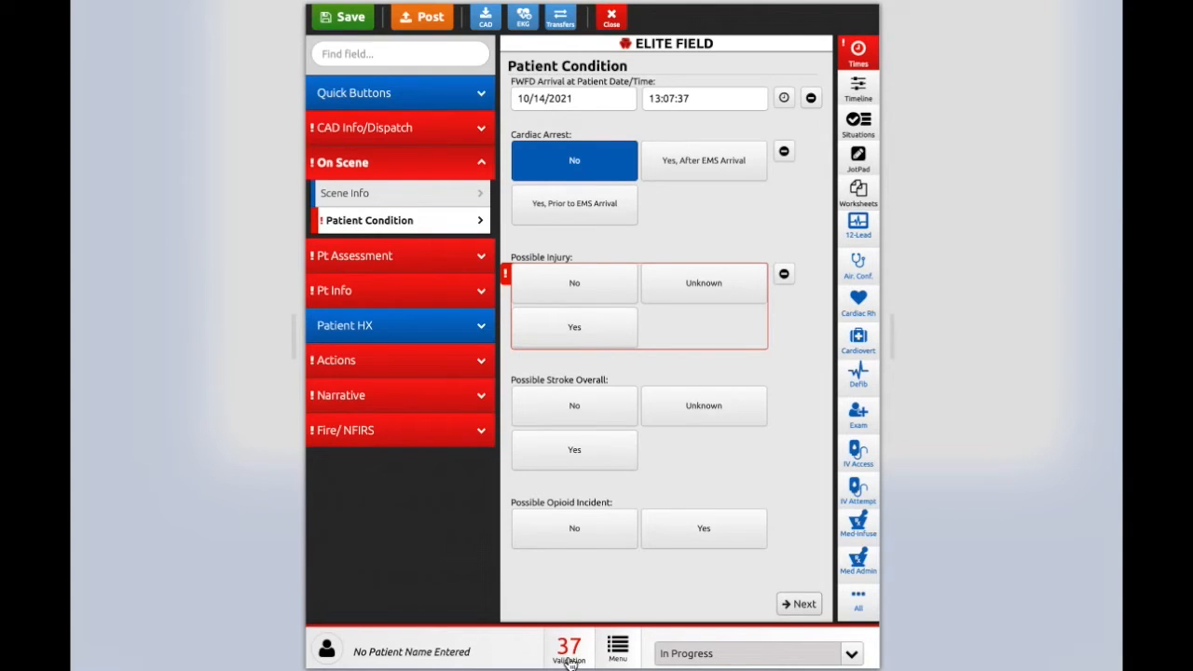
left_click(580, 288)
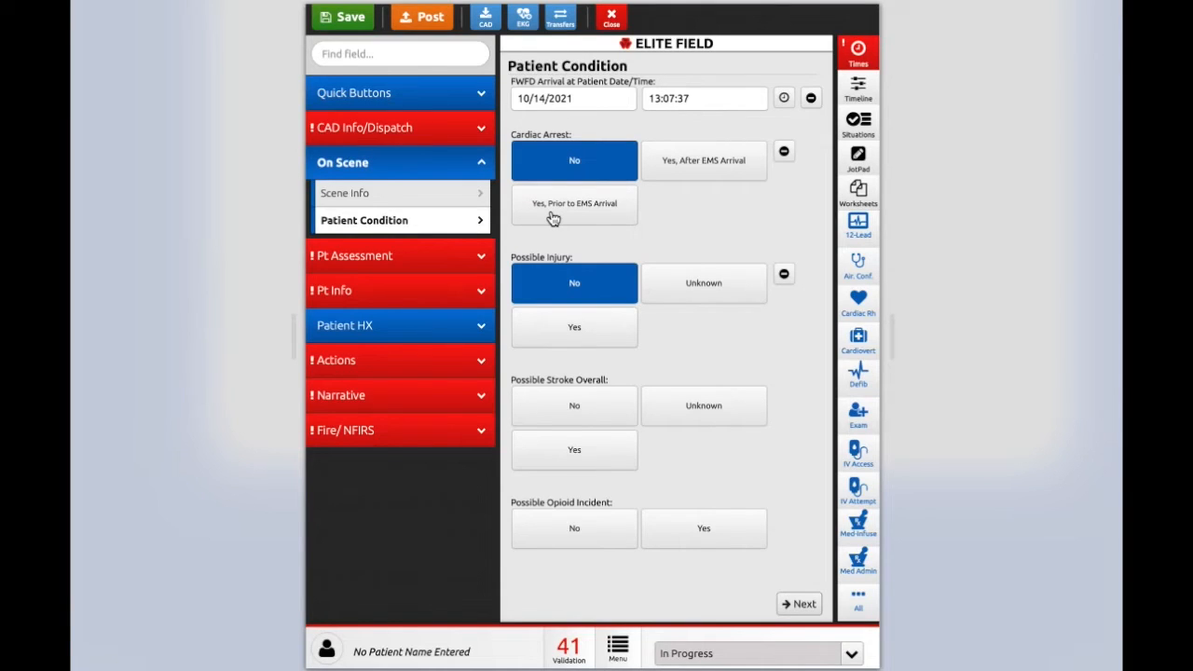
Step: Replace the None Noted entry in Barriers to Patient Care with Speech Impaired in the Patient Complaint section
left_click(391, 254)
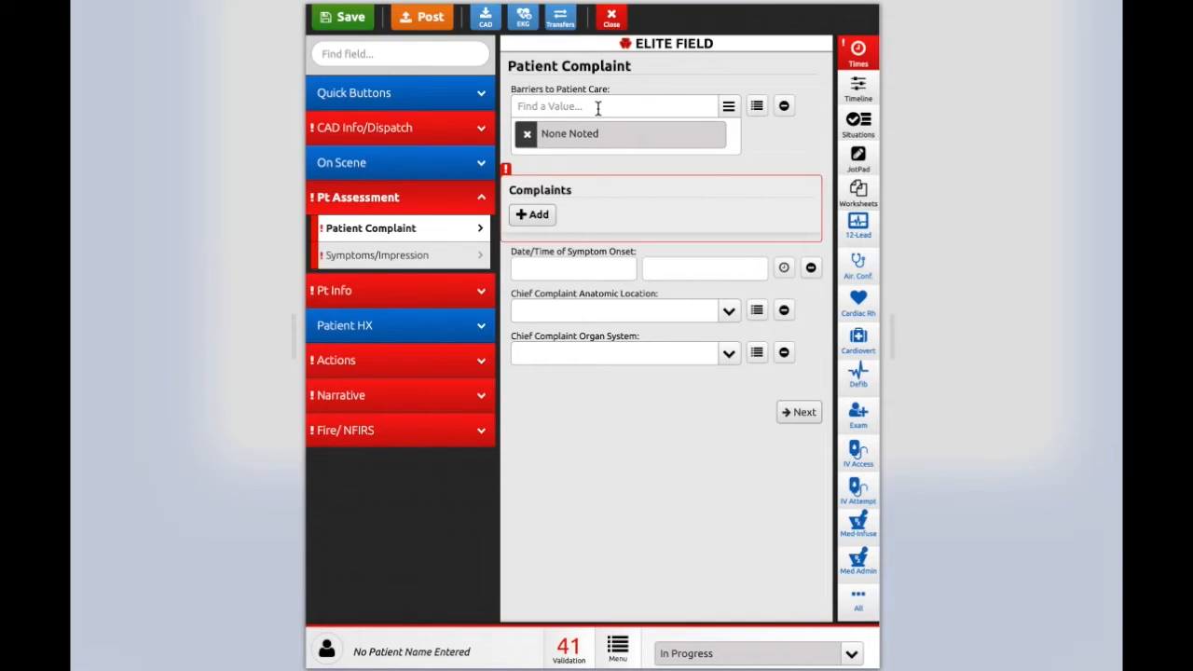
left_click(526, 136)
left_click(728, 105)
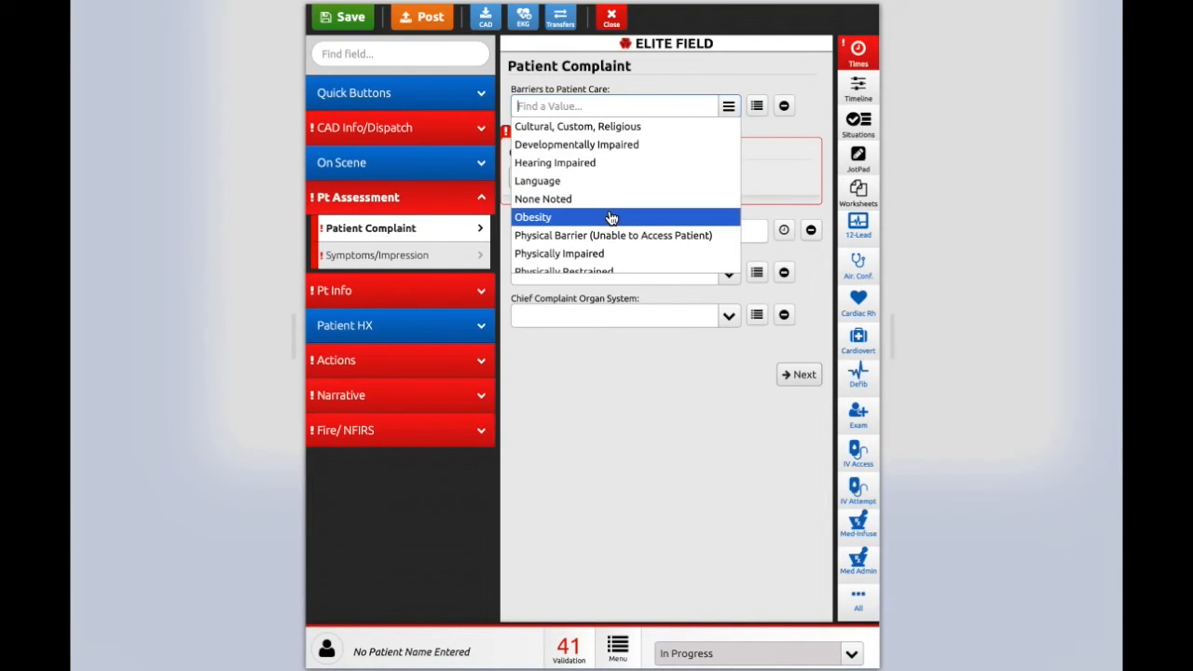
scroll(616, 240, "down", 4)
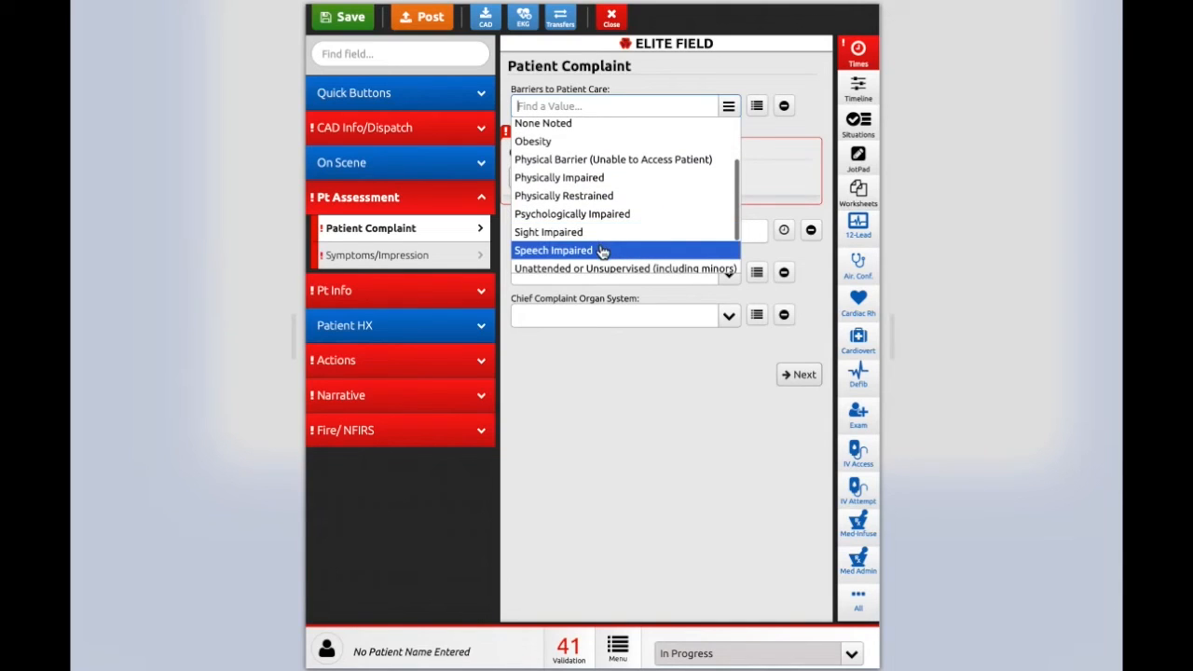
left_click(603, 248)
left_click(789, 130)
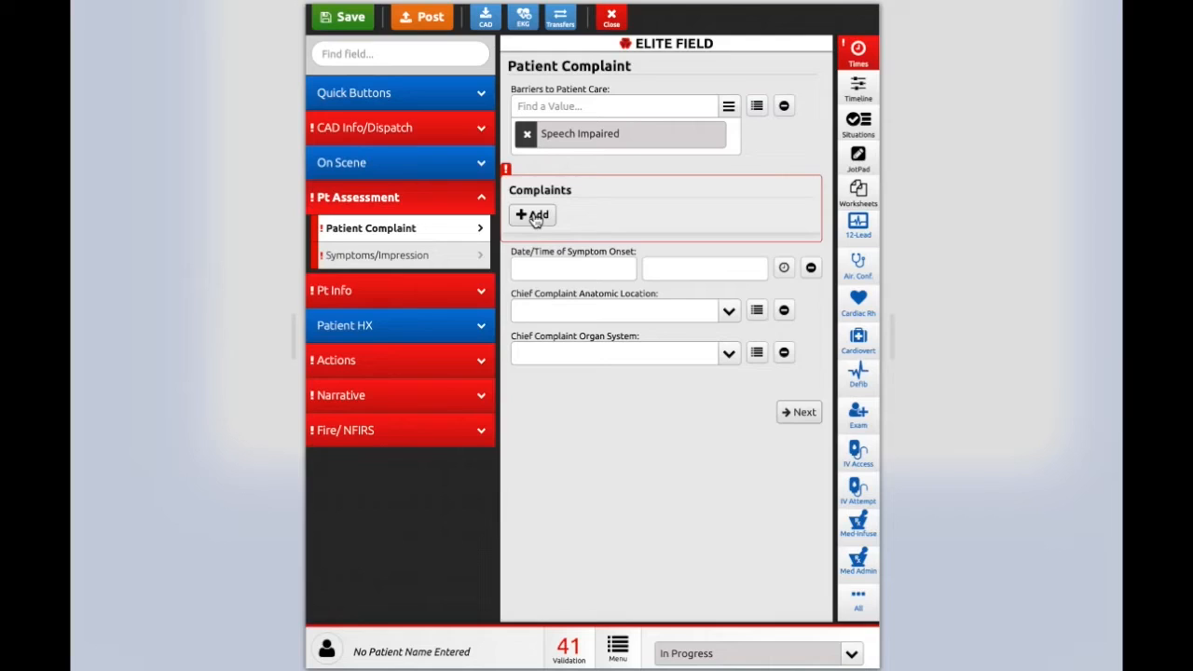
Step: Add a Chief (Primary) complaint described by the patient as "My head hurts"
left_click(534, 215)
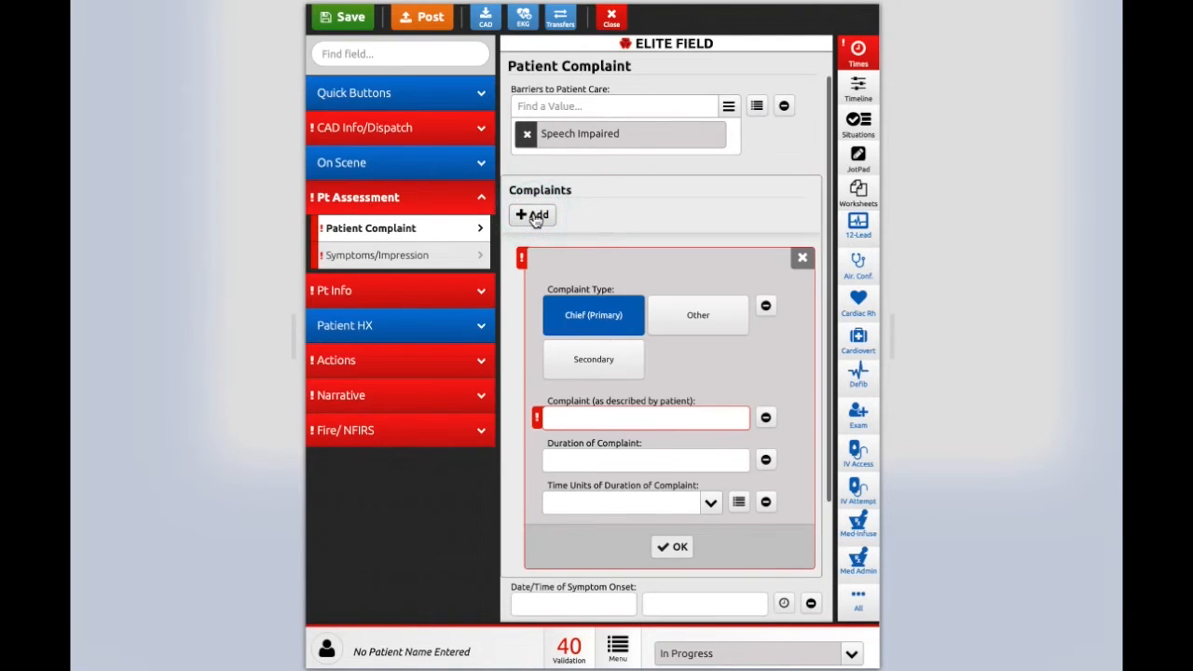
scroll(534, 219, "down", 2)
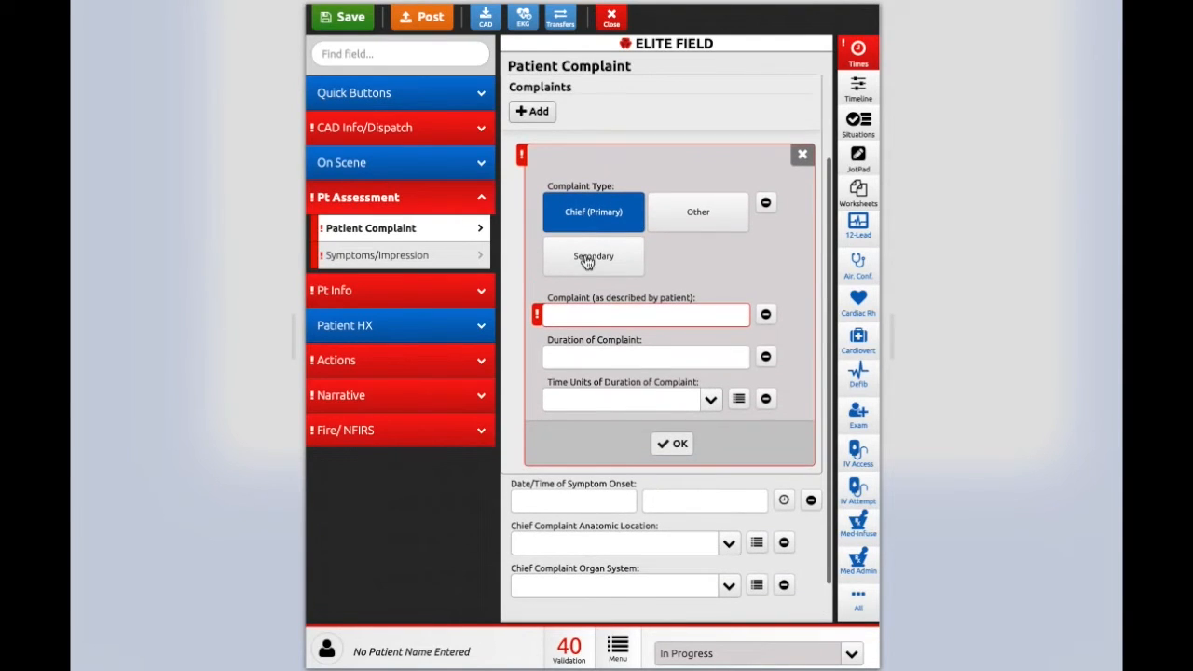
left_click(604, 316)
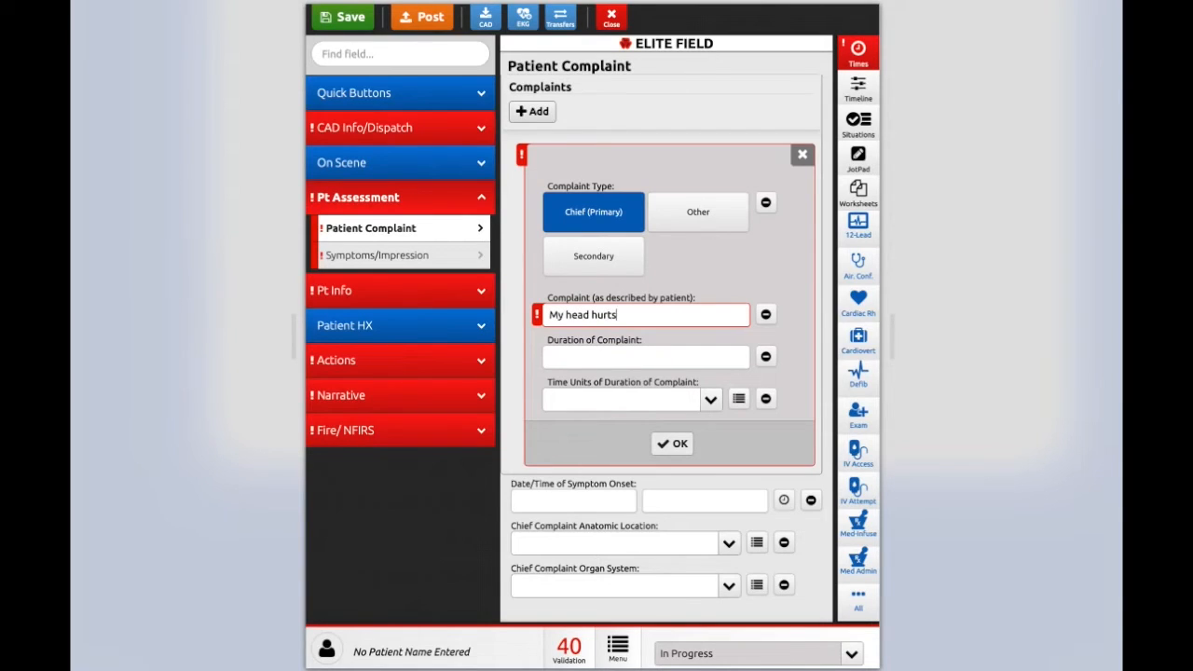
left_click(792, 349)
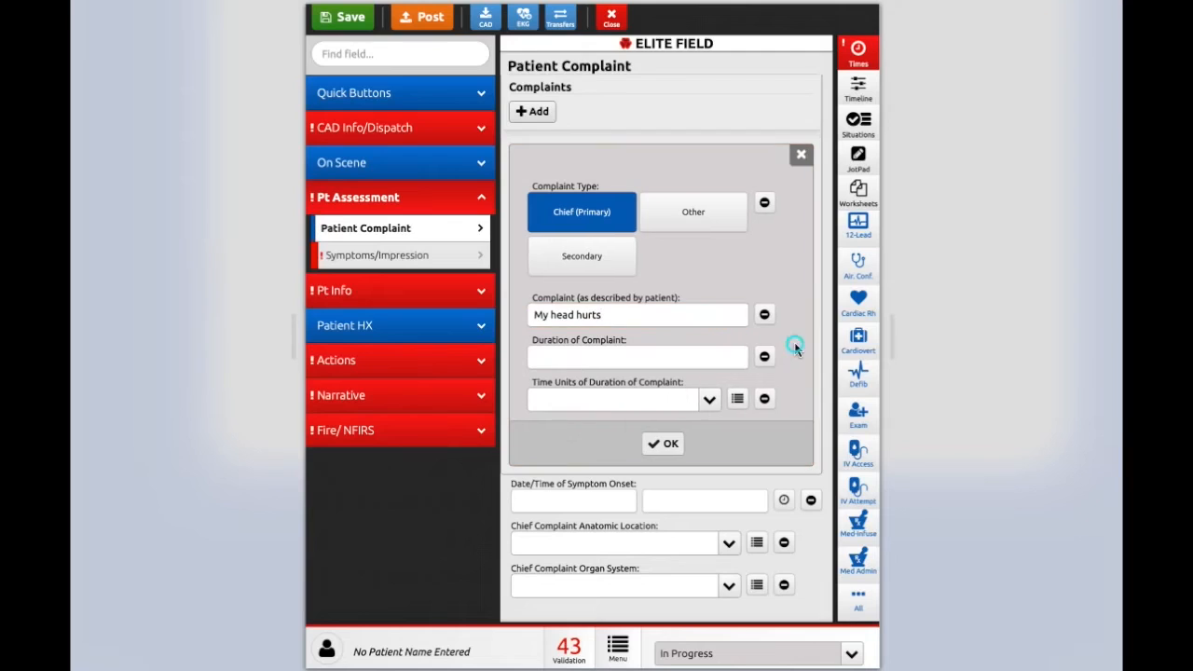
left_click(616, 314)
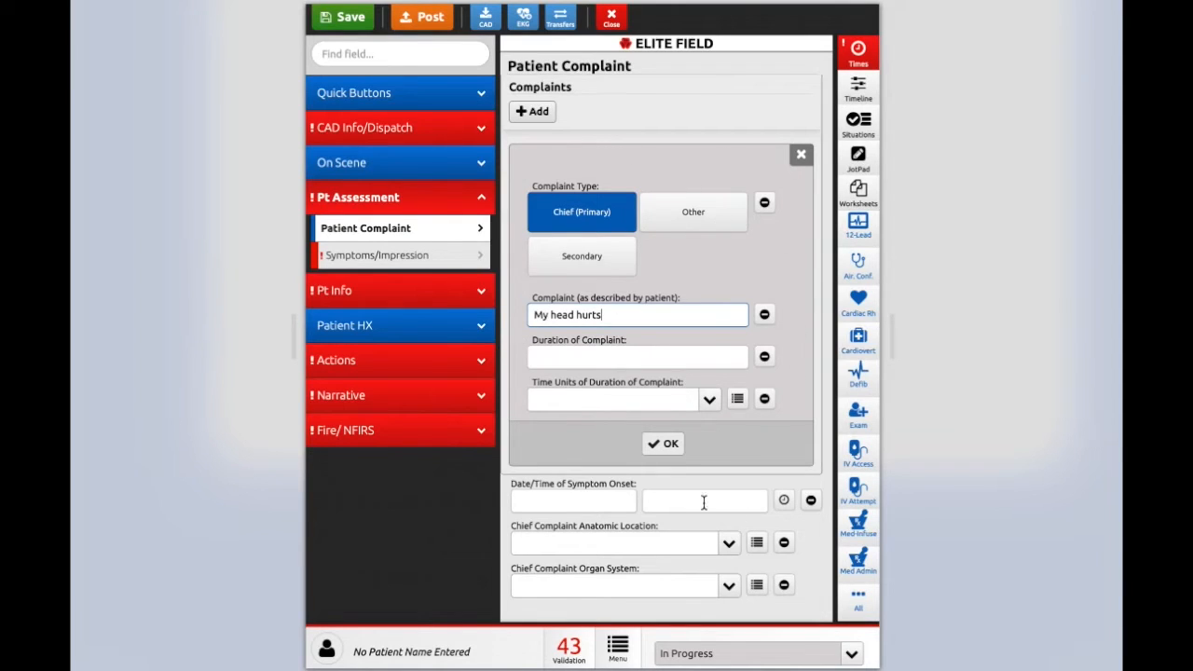
left_click(663, 445)
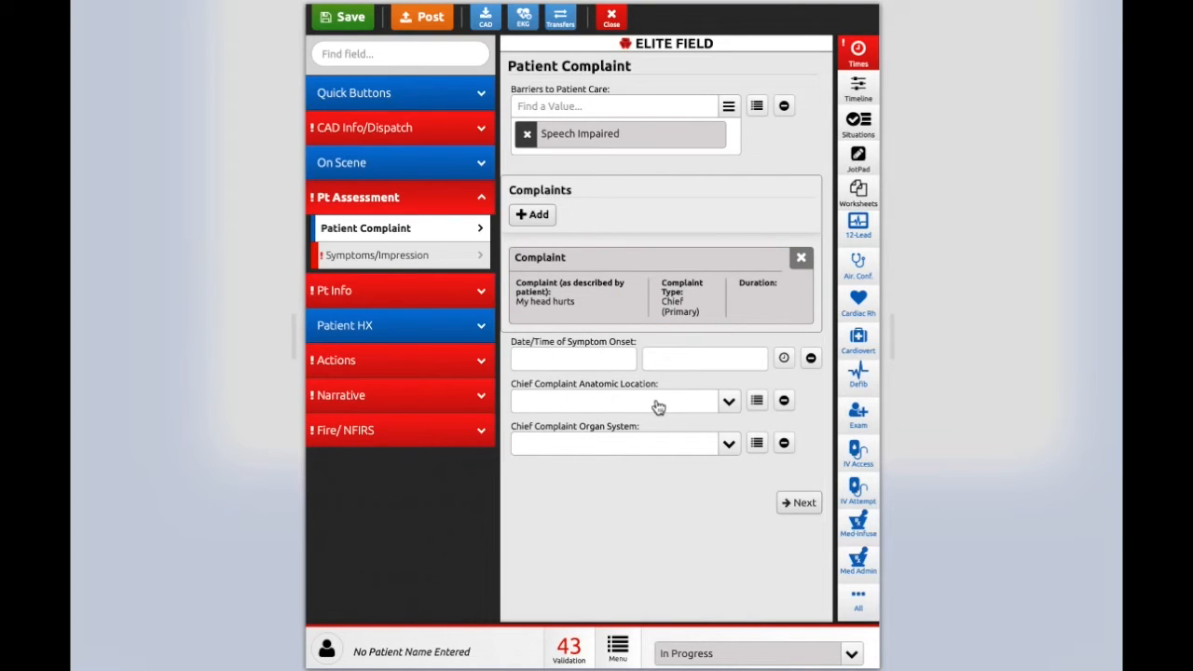
Step: Examine the available values for Chief Complaint Anatomic Location and close the list
left_click(756, 400)
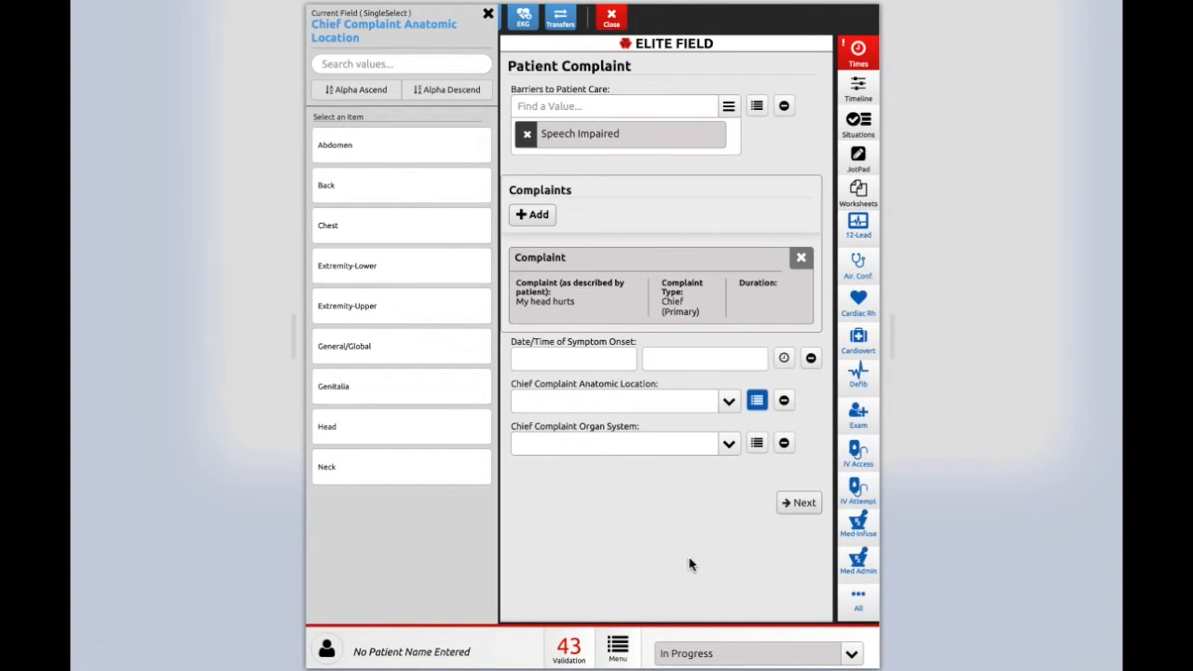
left_click(725, 550)
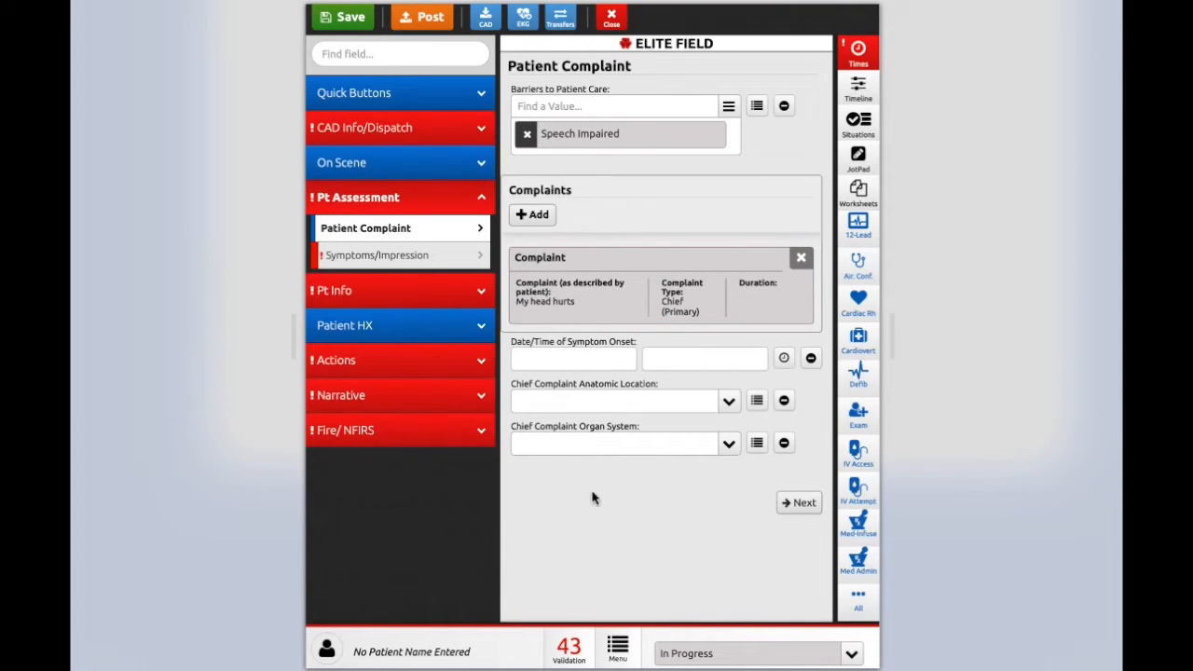
Step: Set Providers Primary Impression to Fever from the Fever category in Symptoms/Impression
left_click(360, 255)
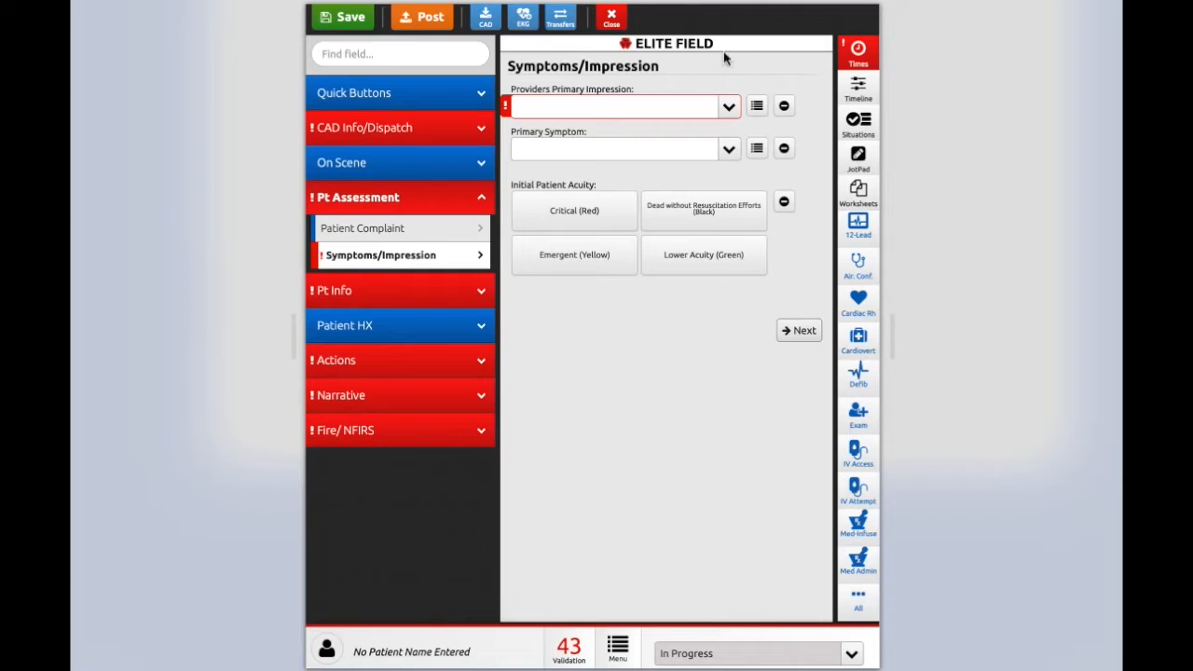
left_click(756, 108)
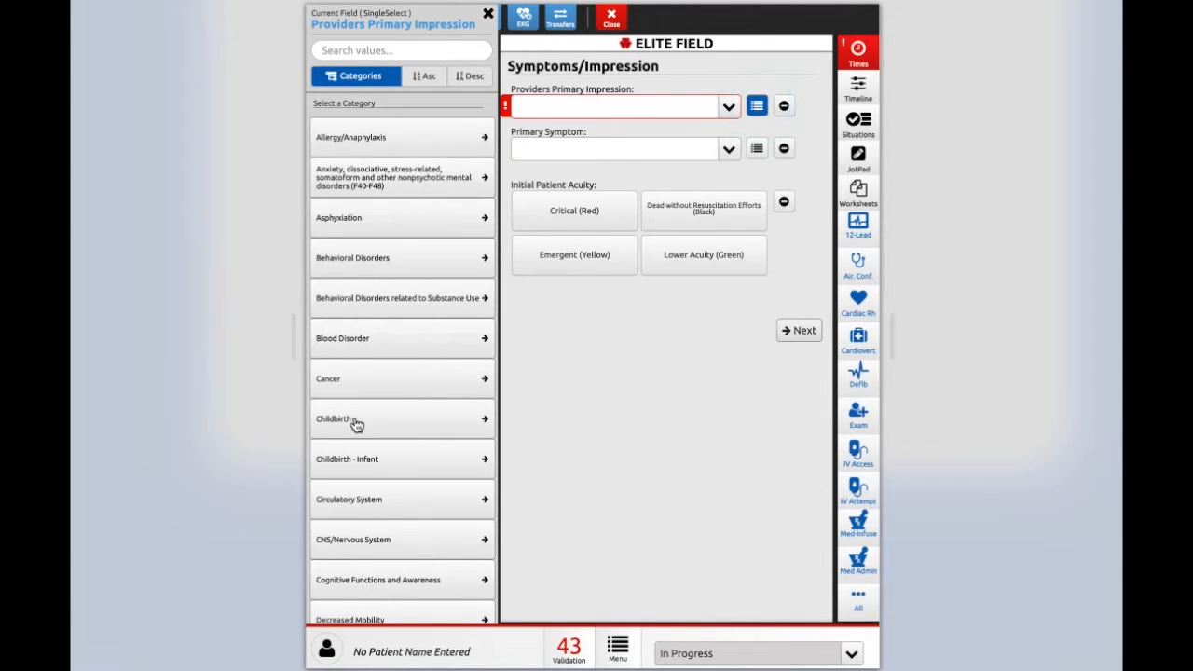
scroll(355, 424, "down", 3)
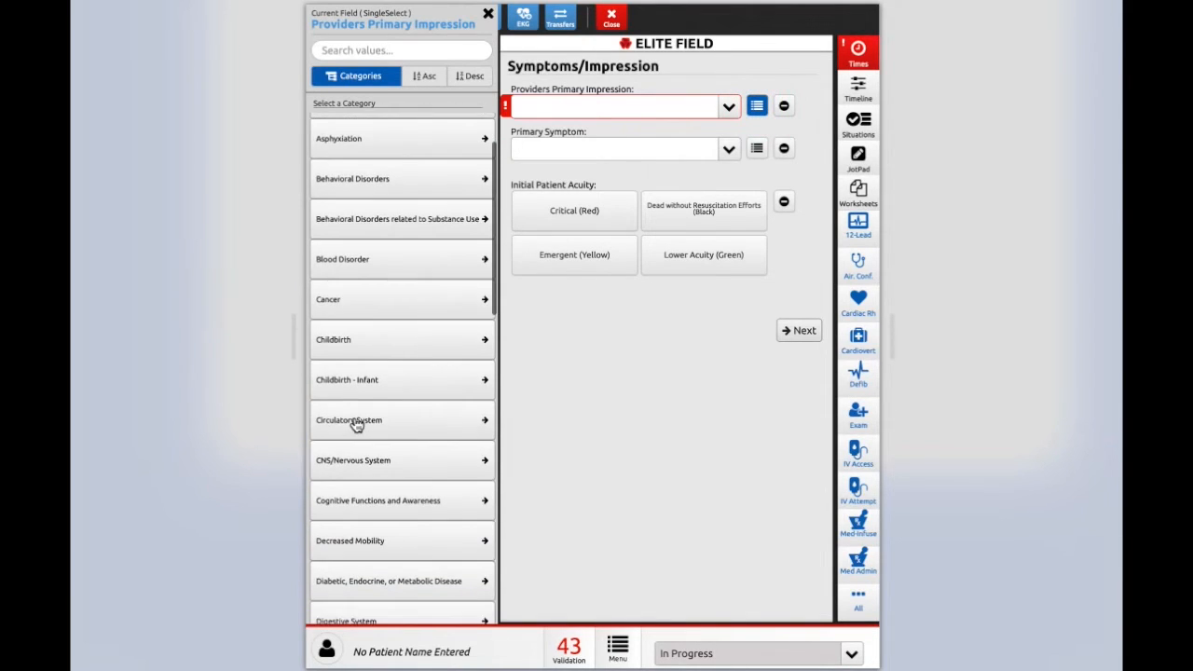
scroll(355, 424, "down", 2)
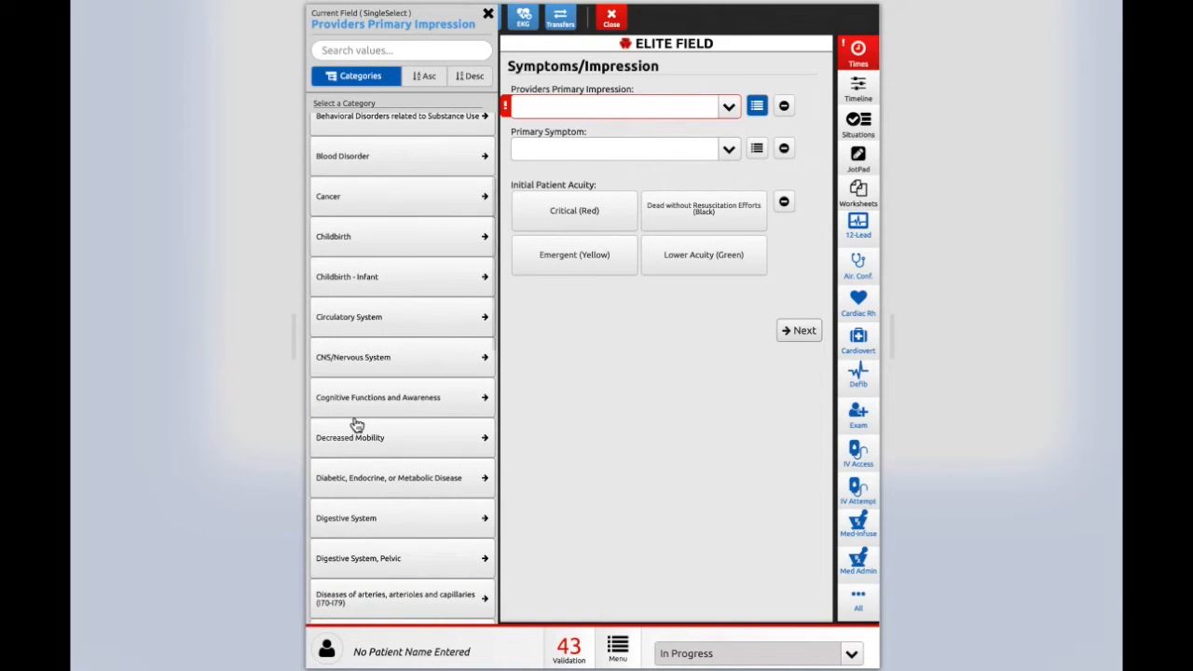
scroll(355, 424, "down", 4)
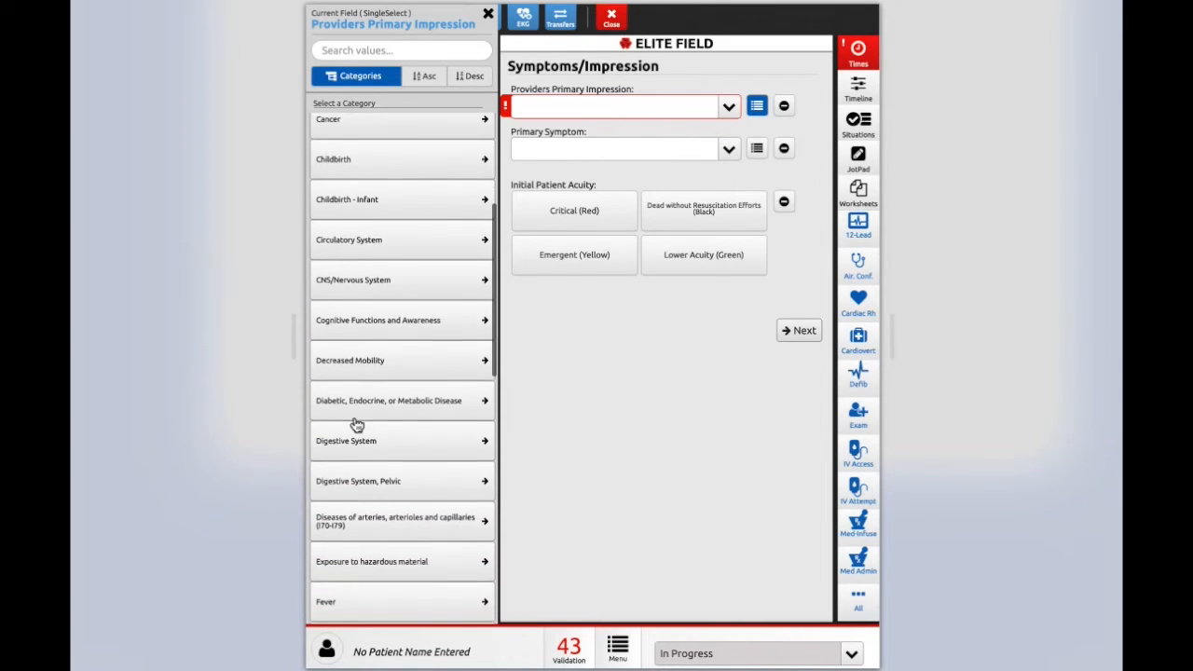
scroll(355, 423, "down", 4)
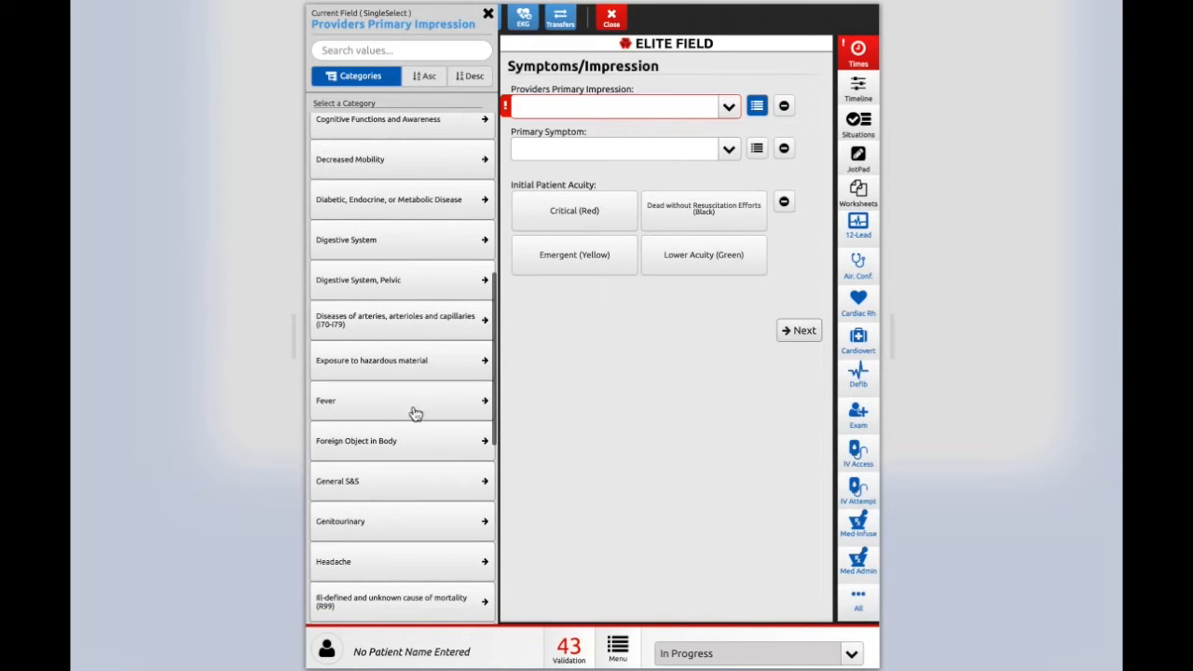
left_click(380, 412)
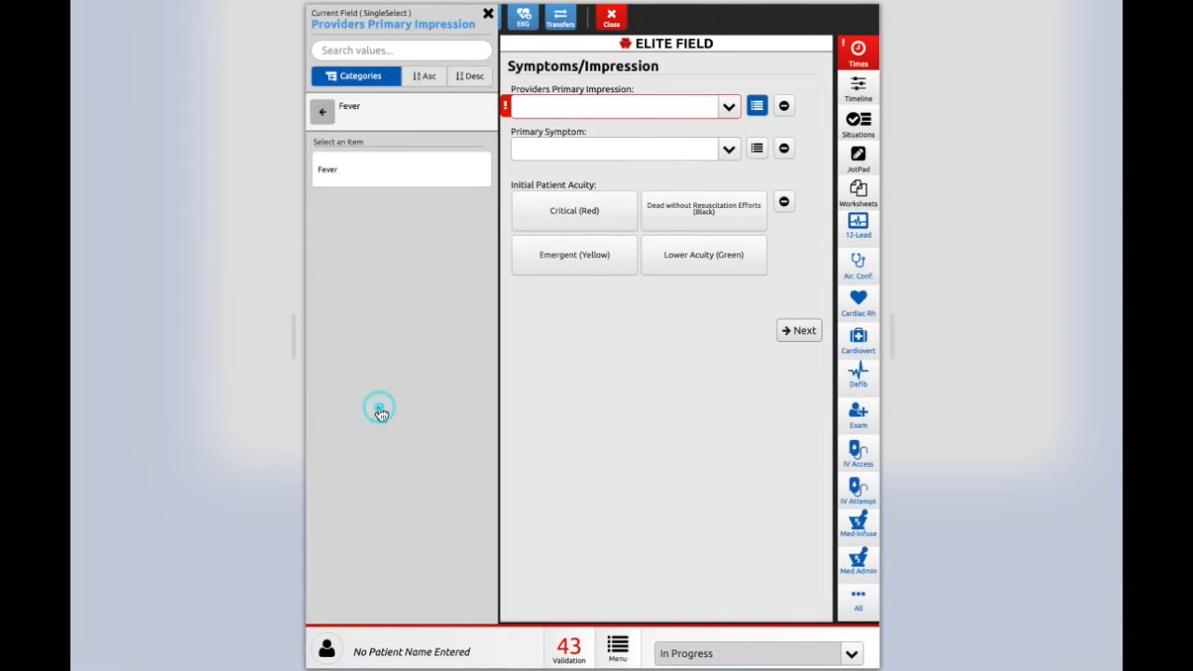
left_click(353, 175)
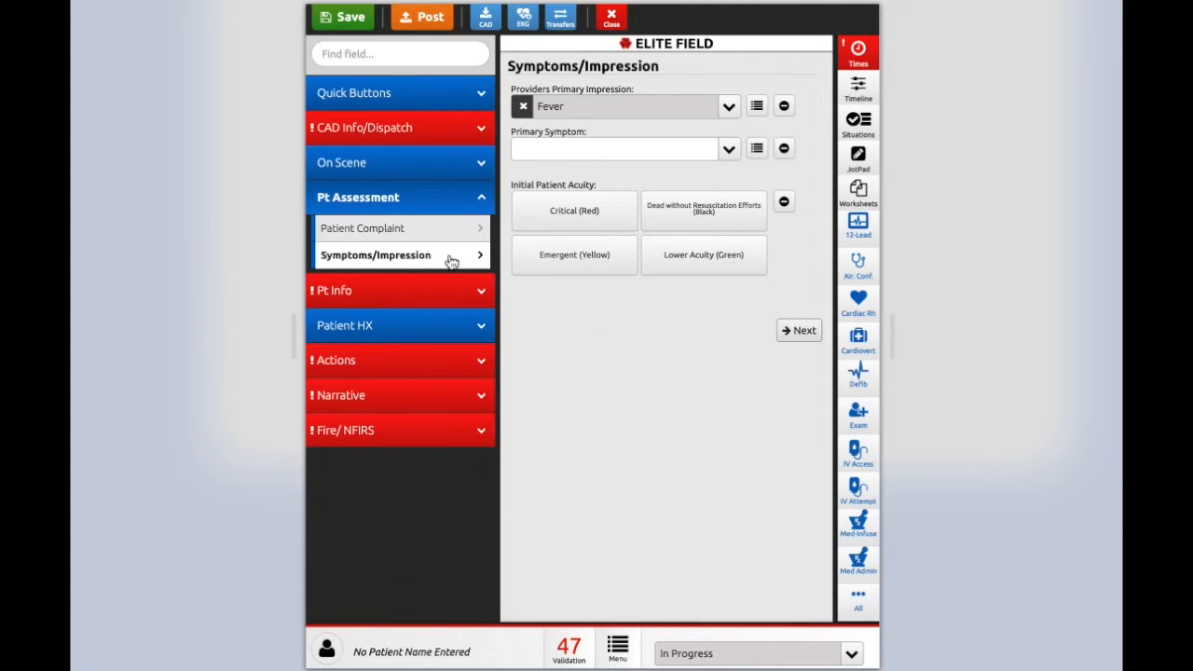
Step: Enter the patient's first name and last name in Patient Info under Pt Info
left_click(425, 296)
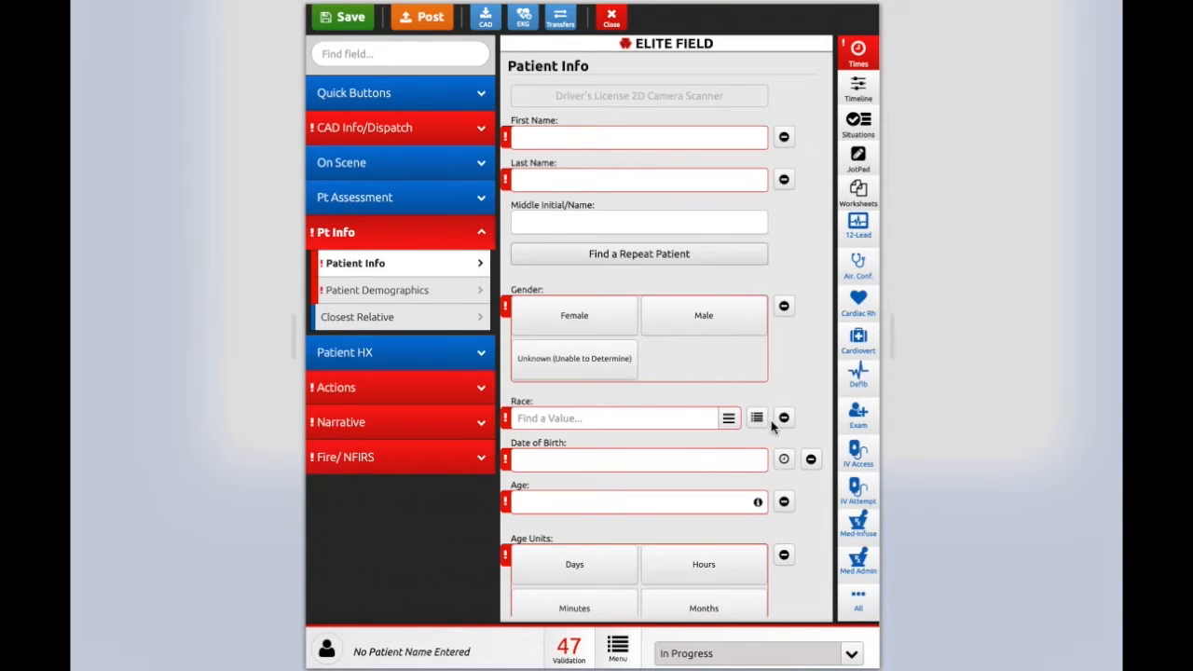
scroll(736, 469, "down", 3)
scroll(736, 469, "up", 3)
type("Matt")
key("Tab")
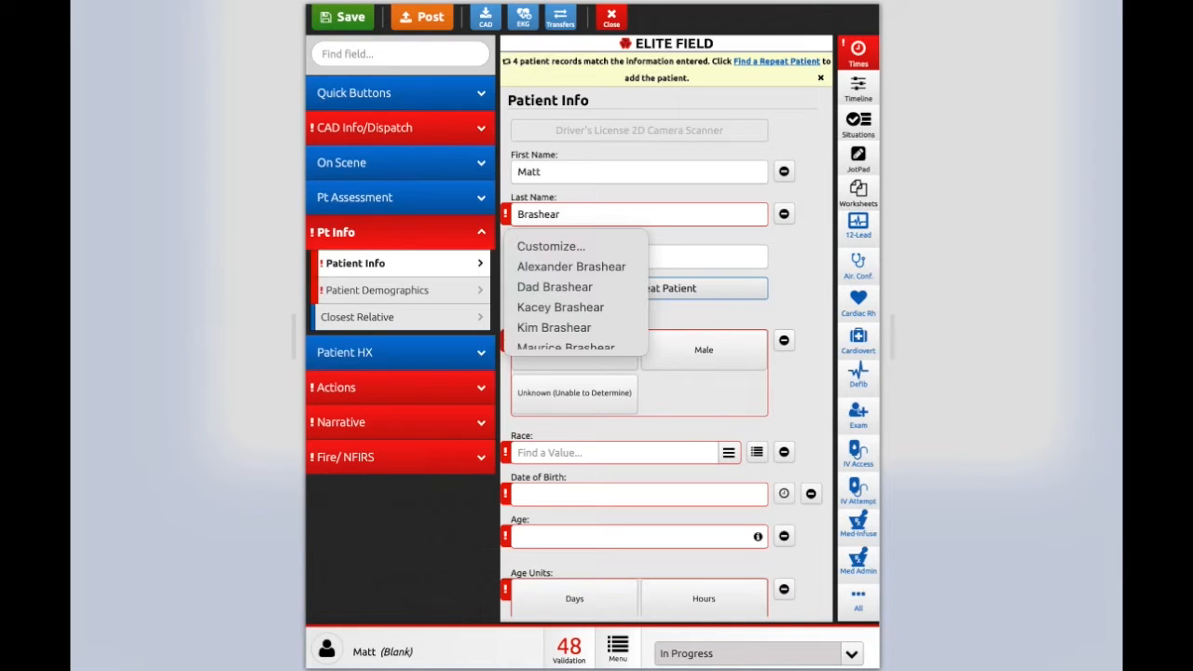
left_click(786, 288)
Step: Set the patient's Gender to Male
scroll(788, 293, "down", 2)
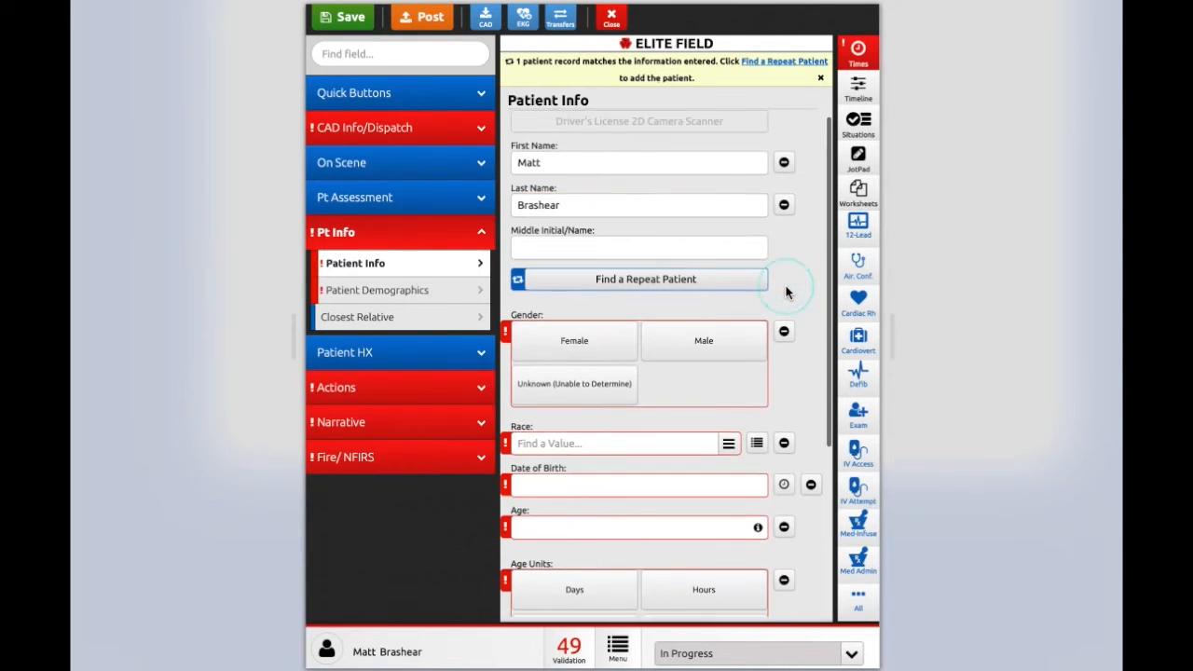
scroll(787, 294, "down", 1)
left_click(731, 244)
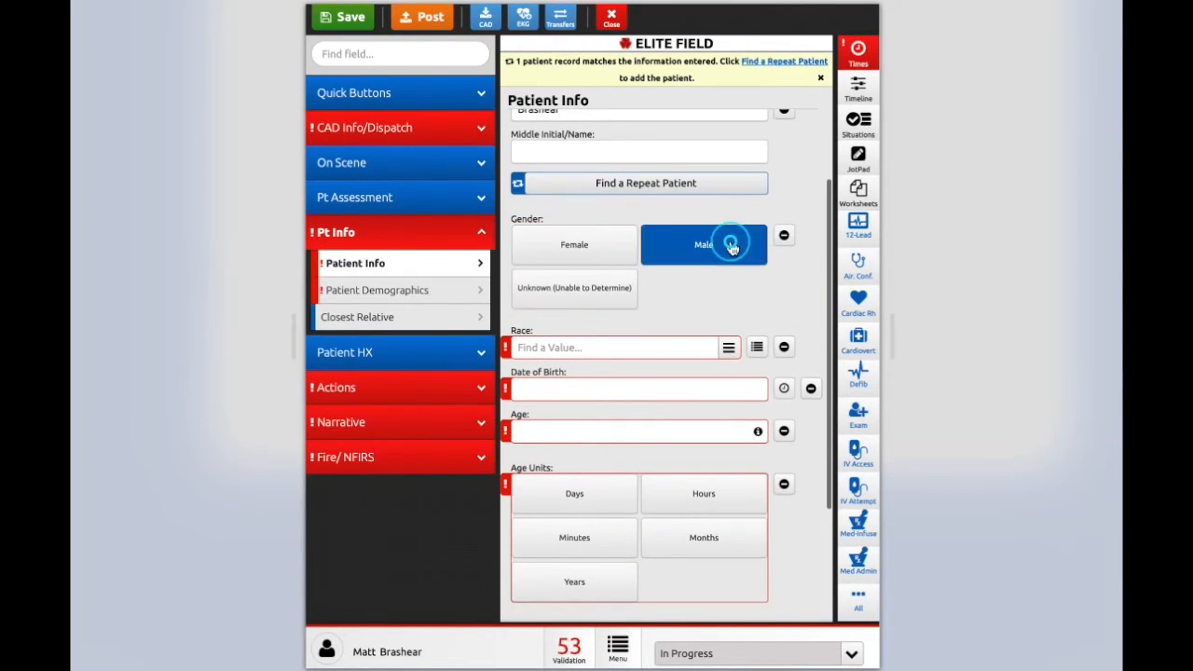
Step: Select both White and American Indian or Alaska Native as the patient's Race values
scroll(733, 295, "down", 2)
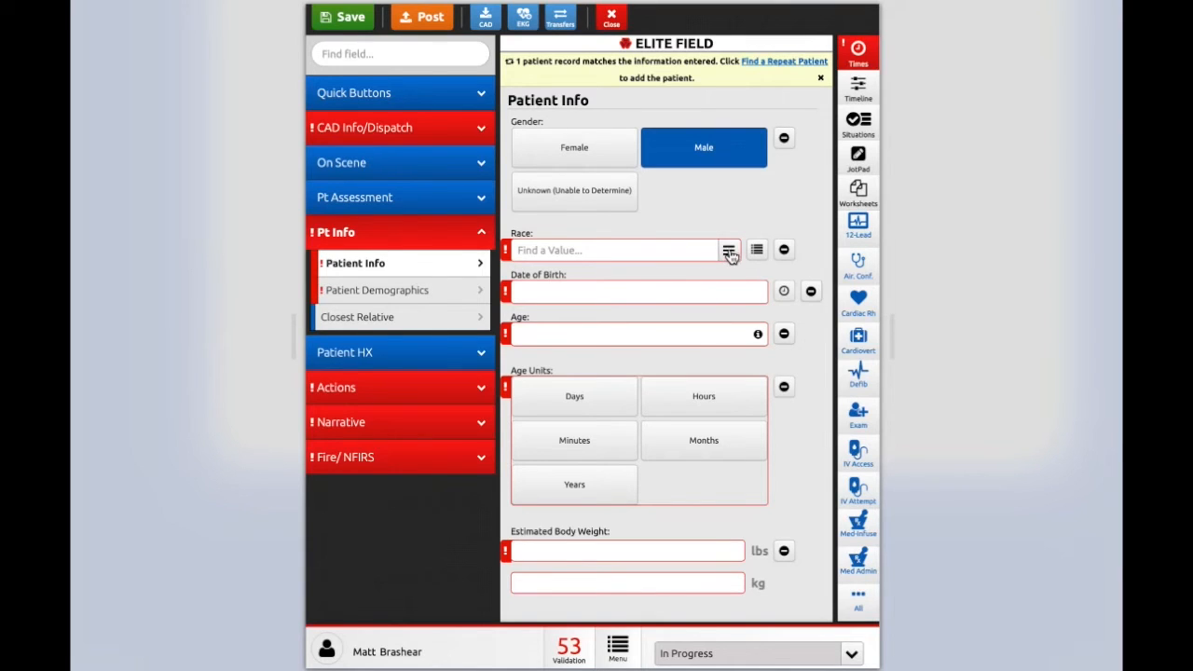
left_click(729, 251)
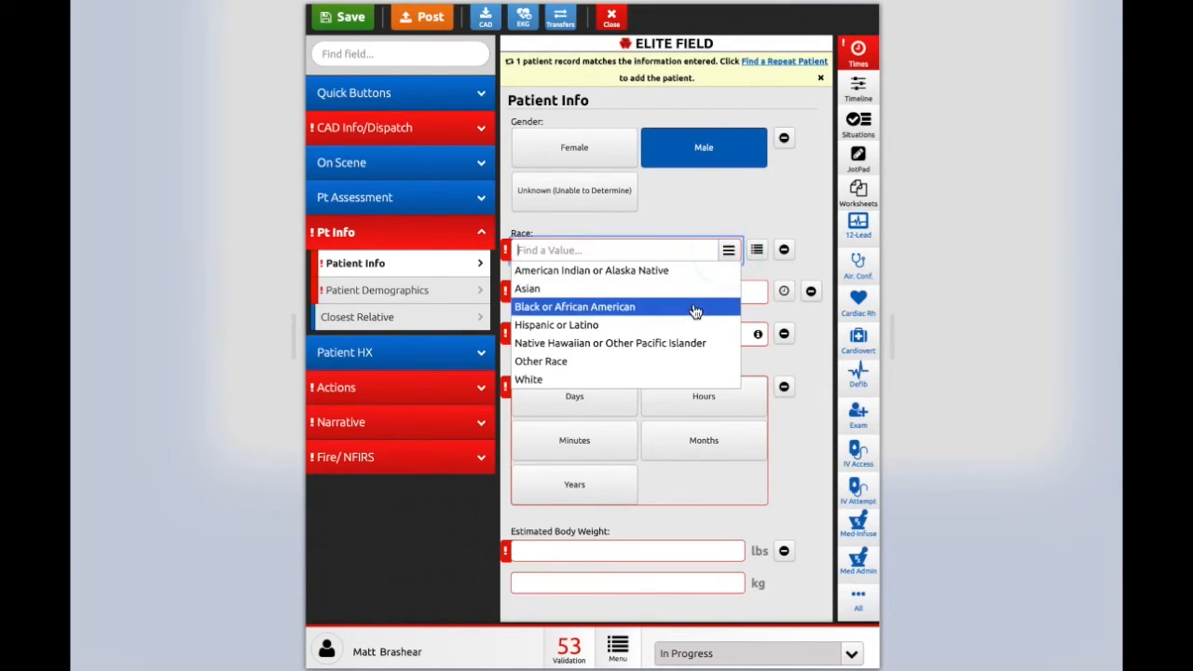
left_click(758, 224)
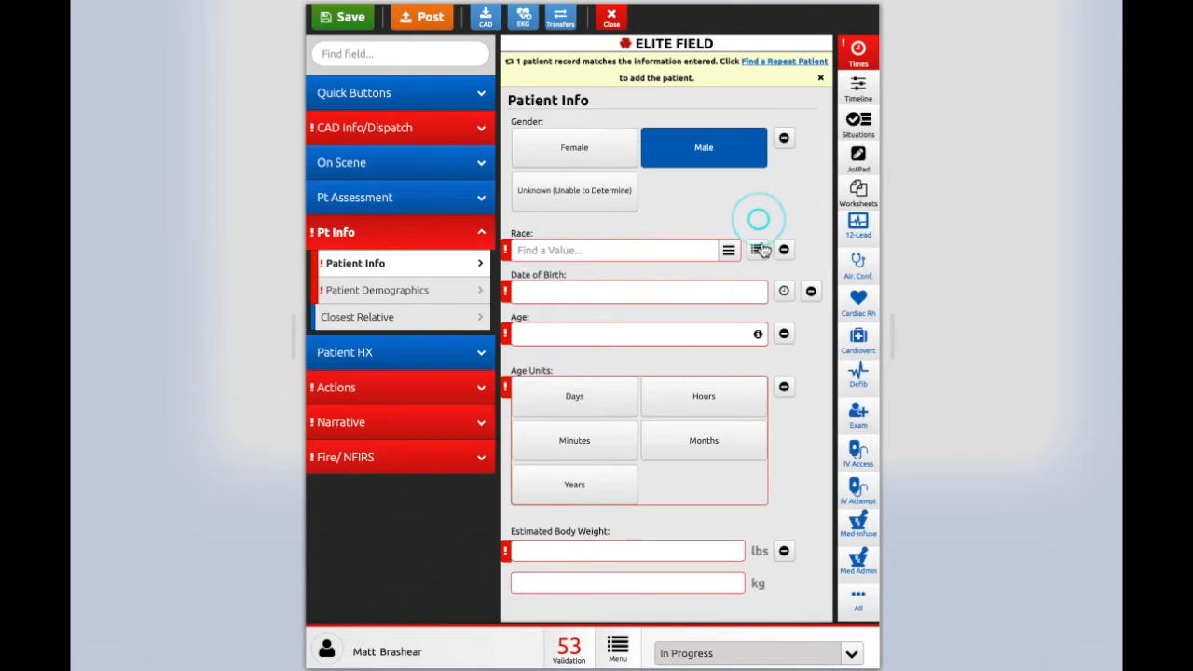
left_click(758, 250)
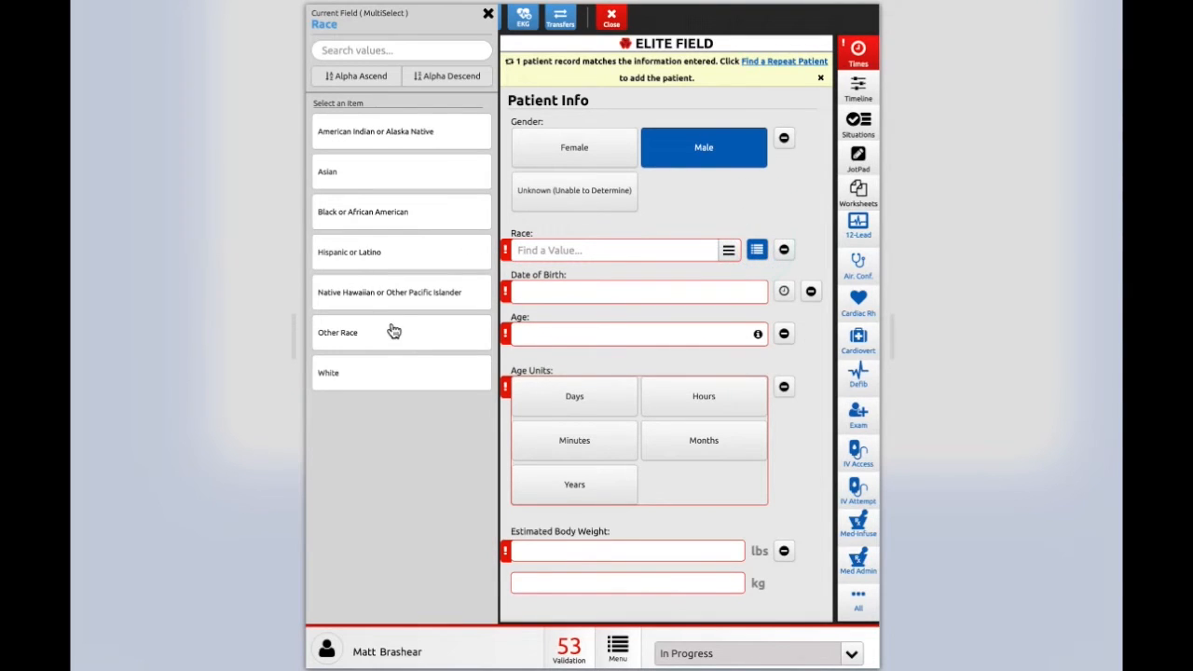
left_click(373, 374)
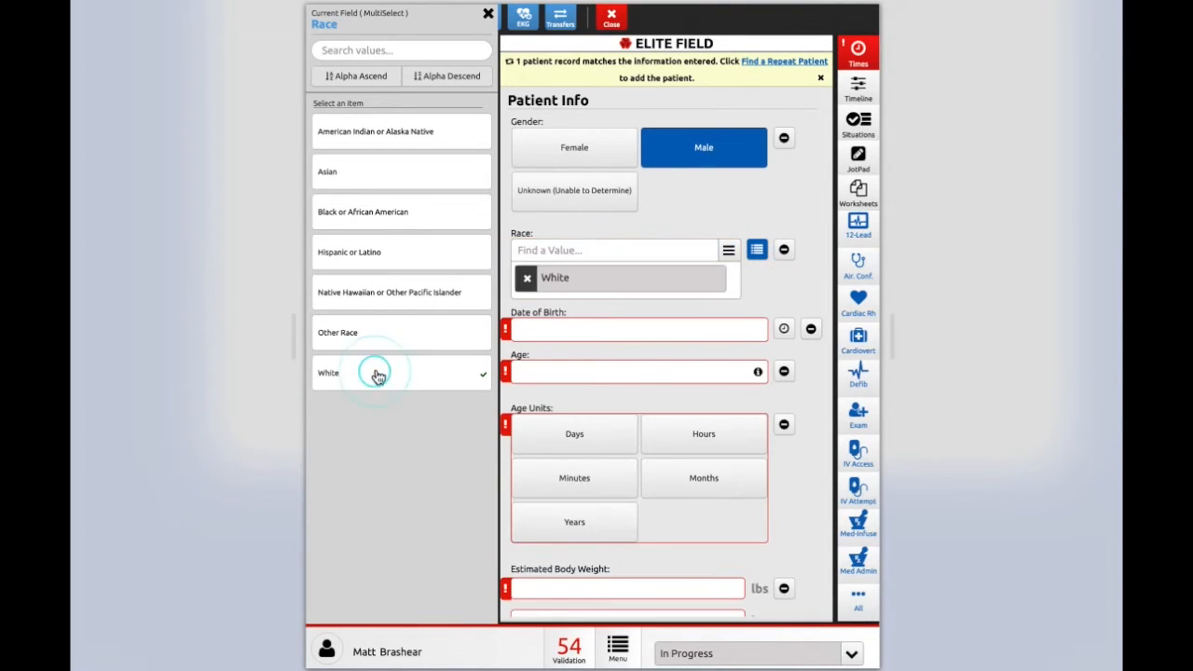
left_click(397, 131)
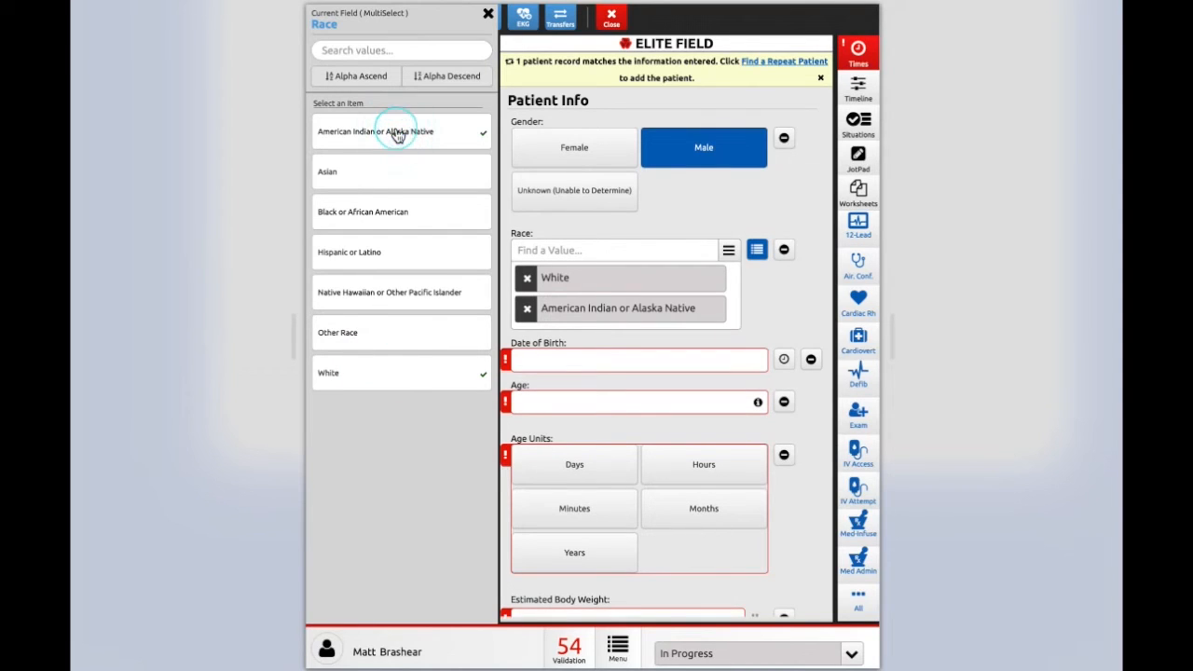
Step: Review the Race field's value list and its Not Applicable and Not Recorded options
left_click(487, 13)
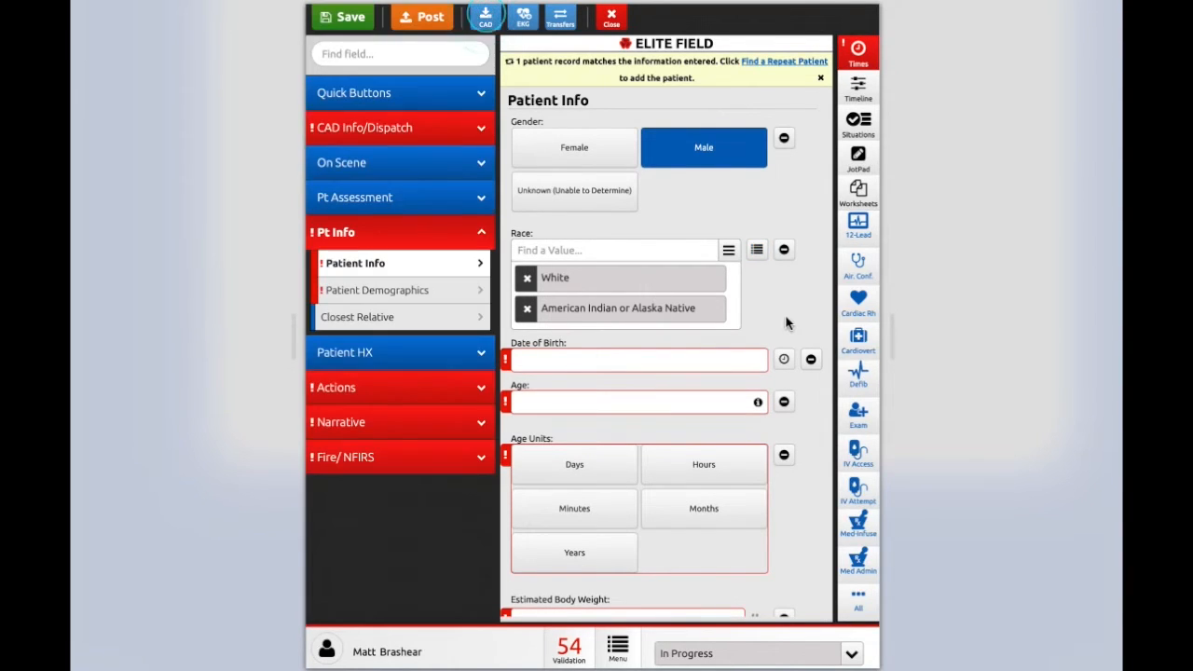
scroll(788, 310, "down", 1)
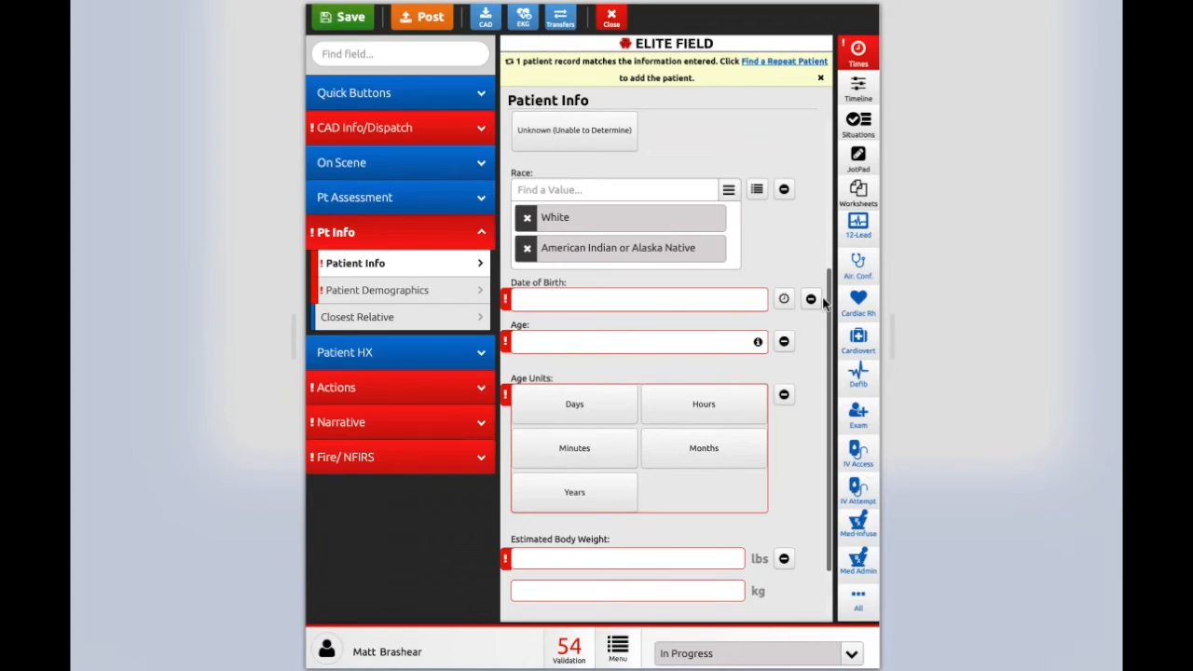
left_click(757, 191)
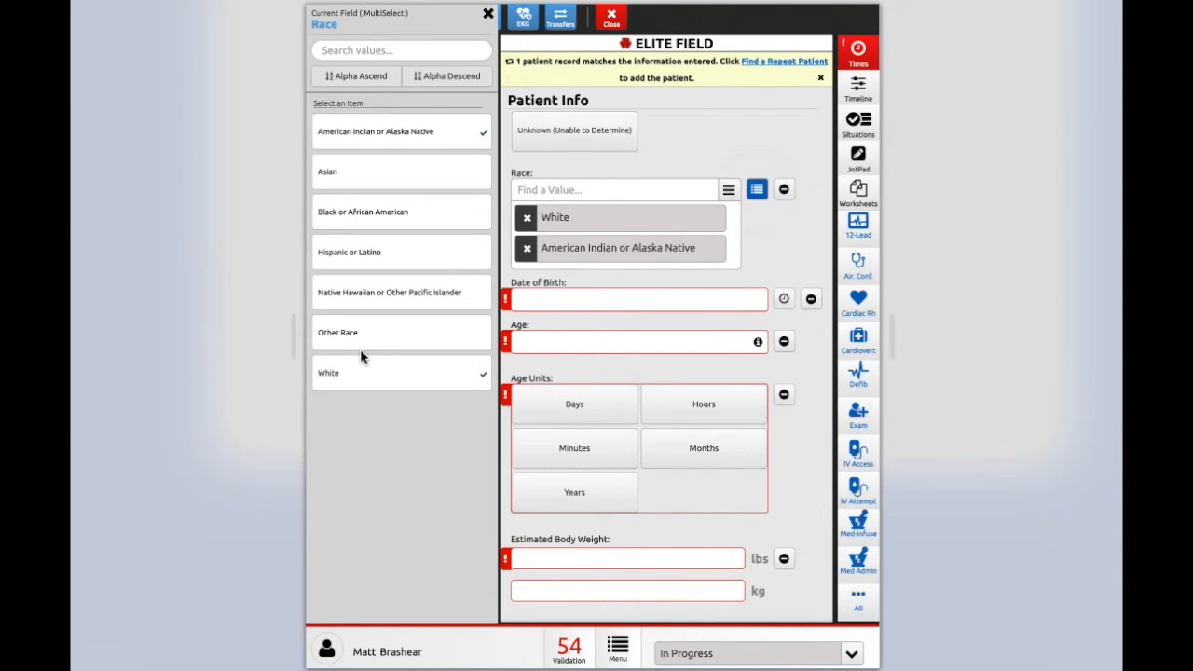
left_click(774, 249)
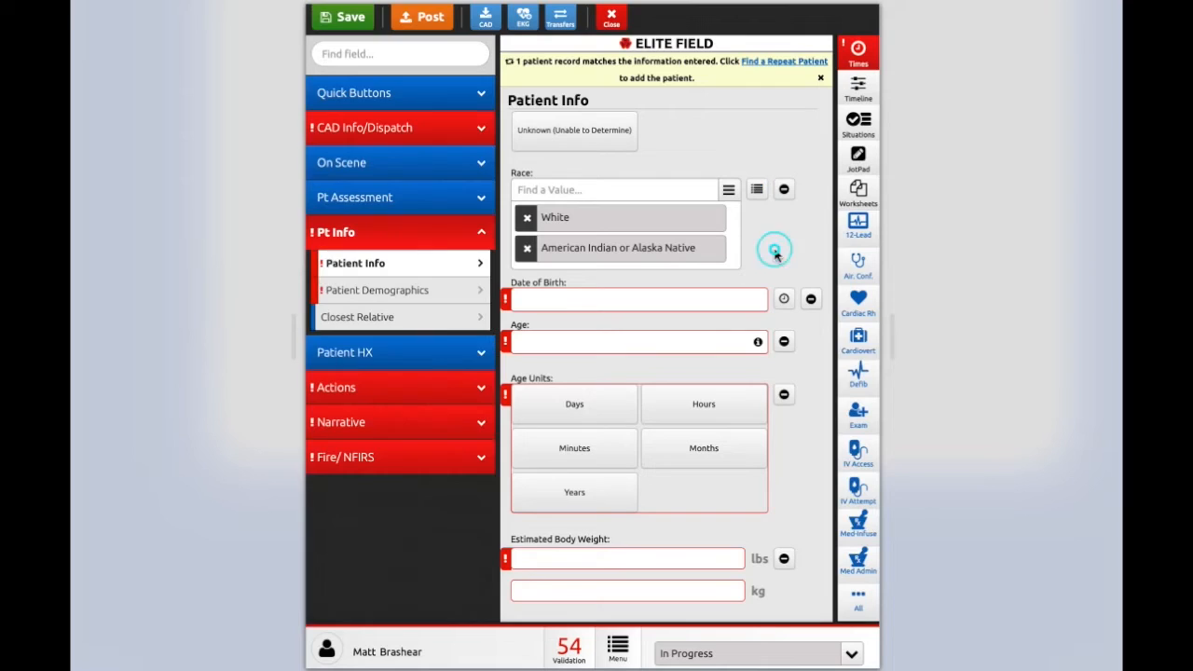
left_click(785, 191)
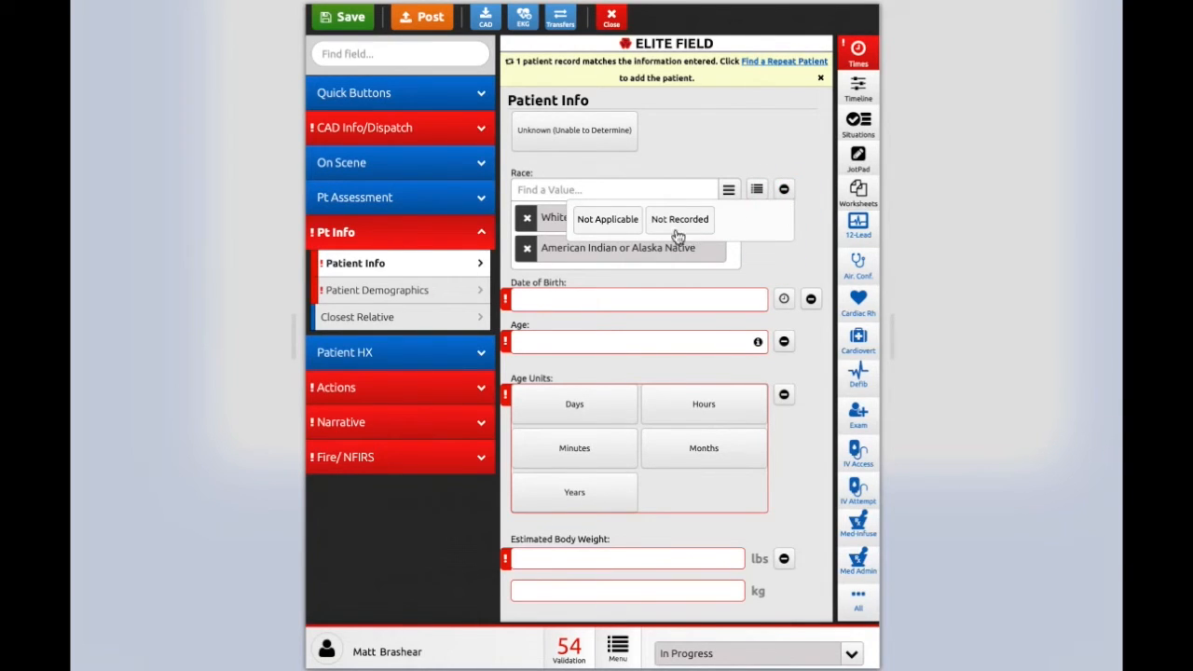
left_click(788, 168)
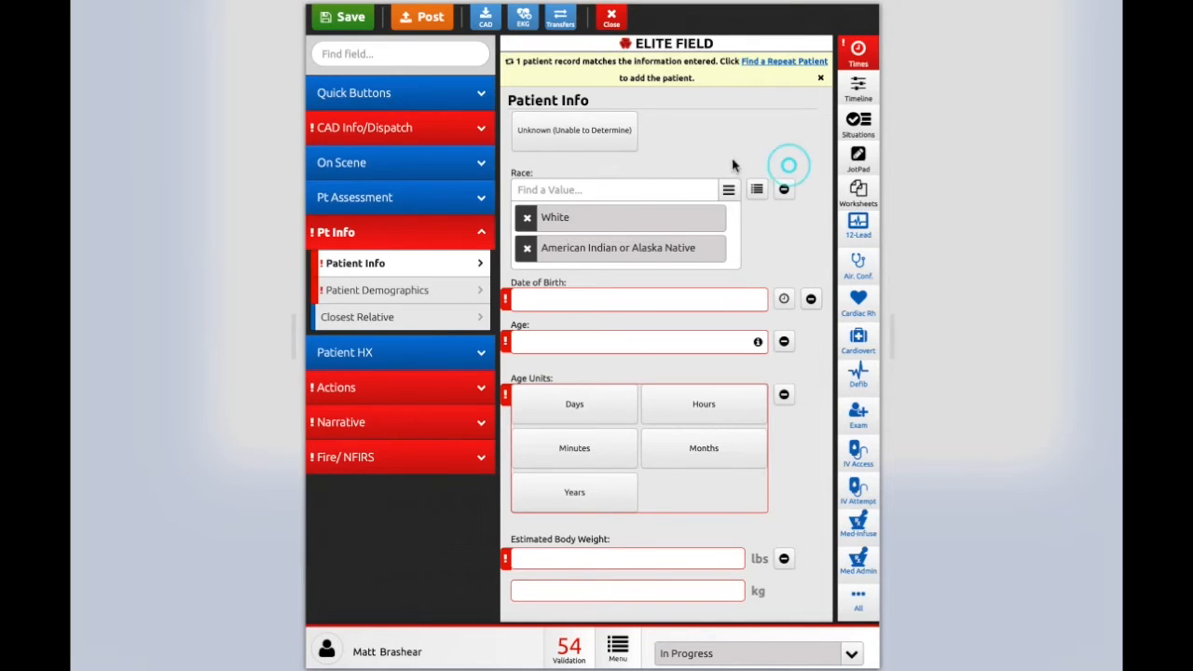
Step: Enter the patient's Date of Birth by filling in the current date and correcting its year
left_click(786, 300)
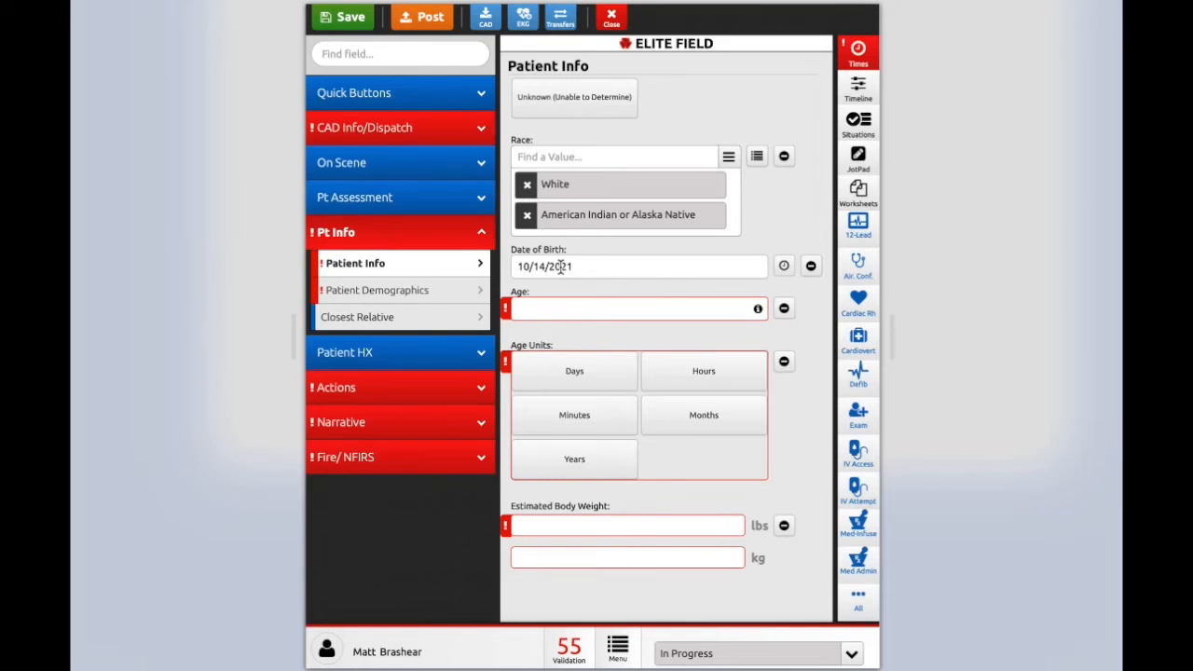
double_click(561, 266)
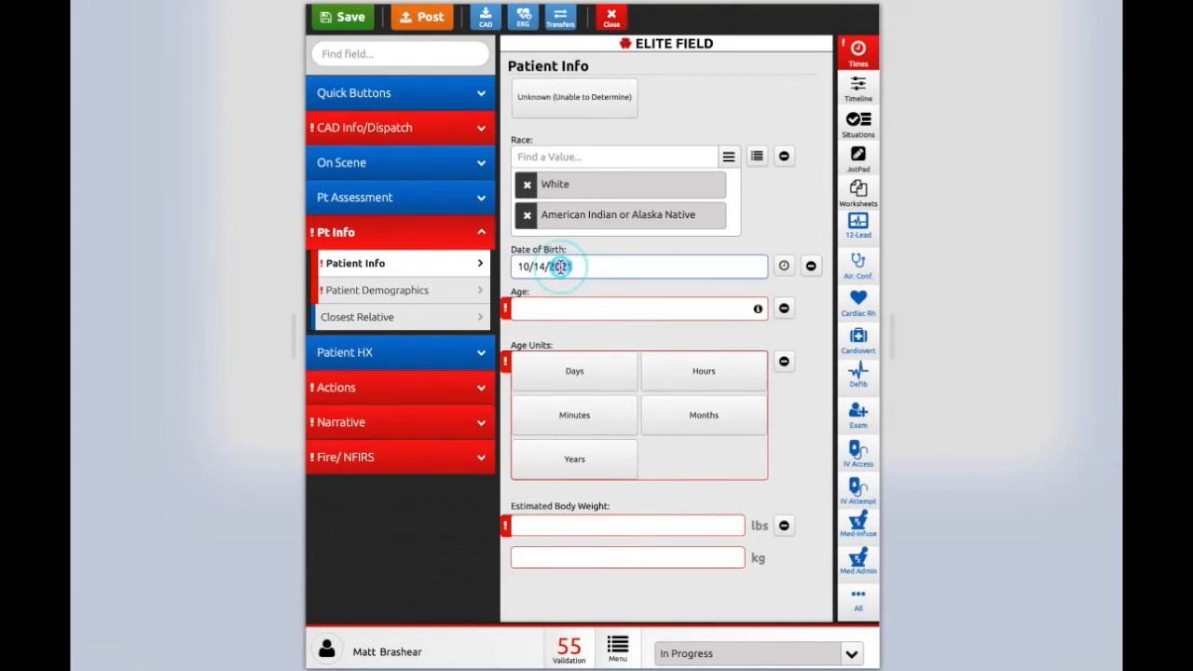
type("1999")
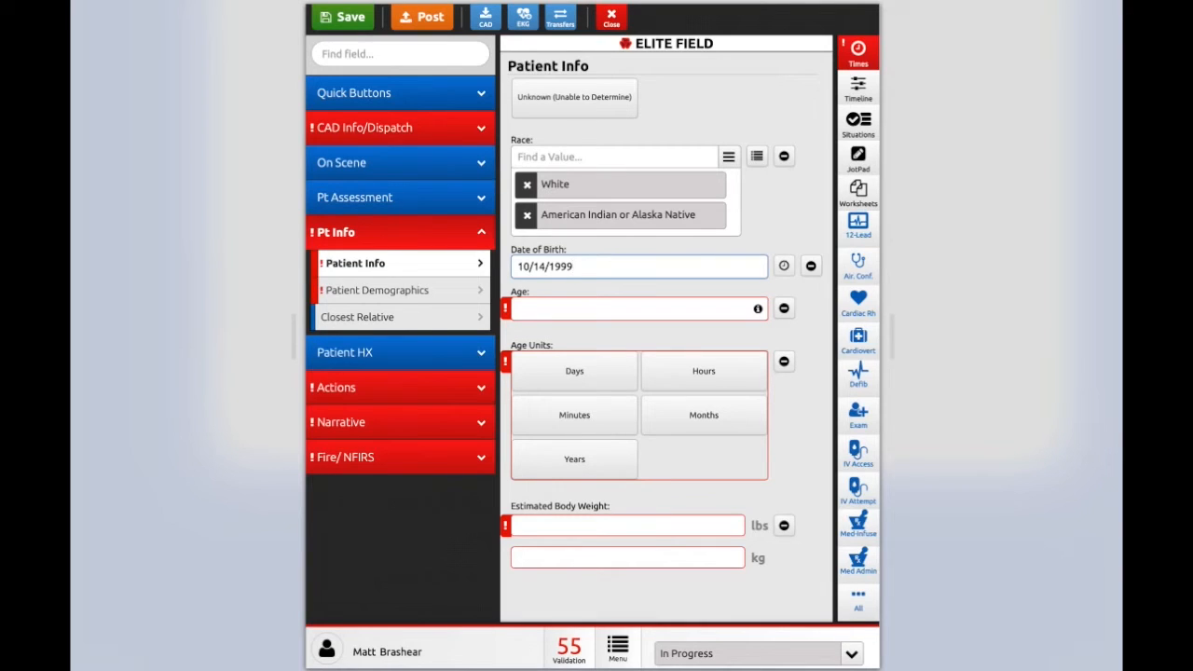
left_click(756, 217)
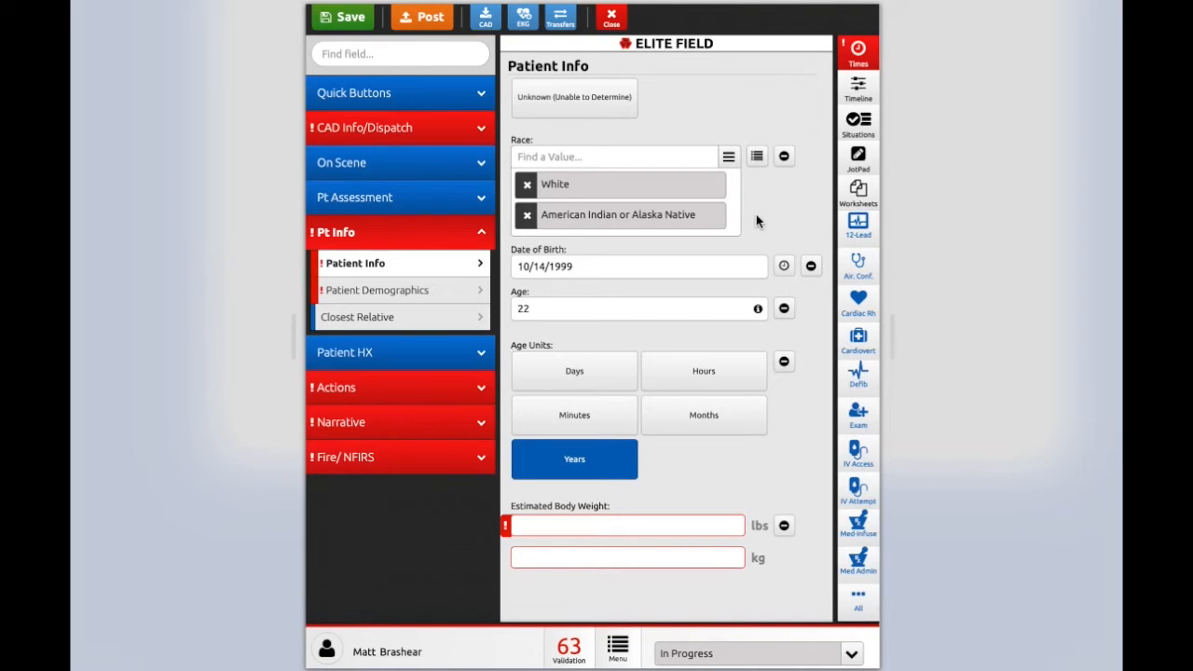
Step: Set the patient's Estimated Body Weight to 180 lbs
scroll(787, 378, "down", 1)
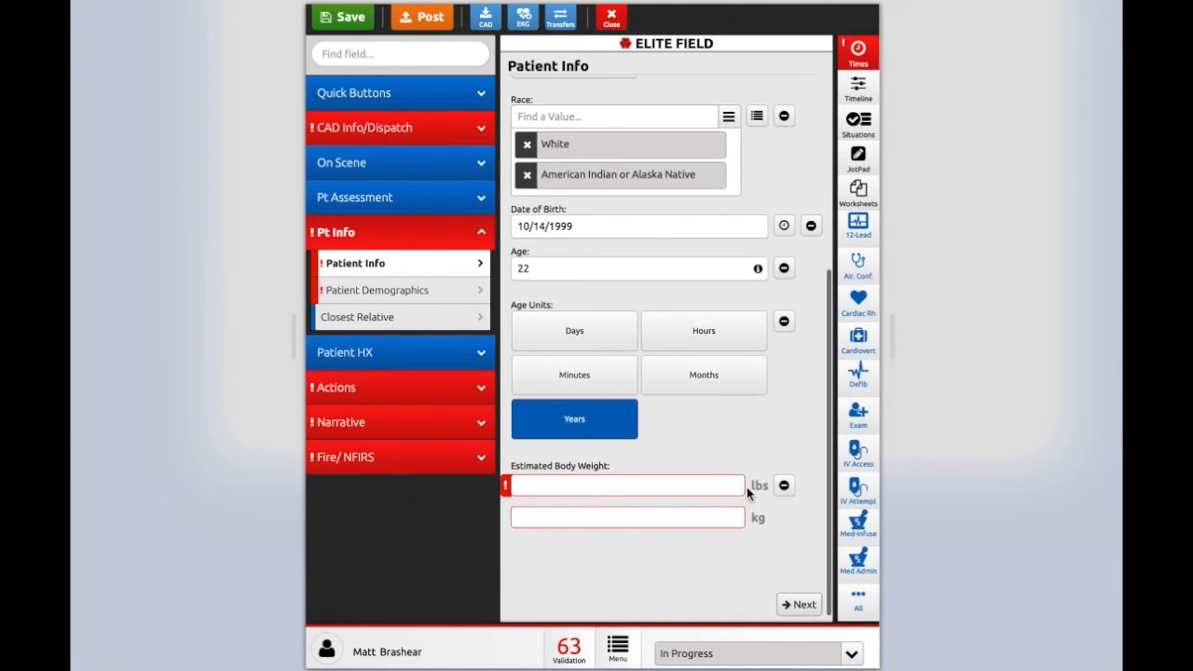
left_click(707, 486)
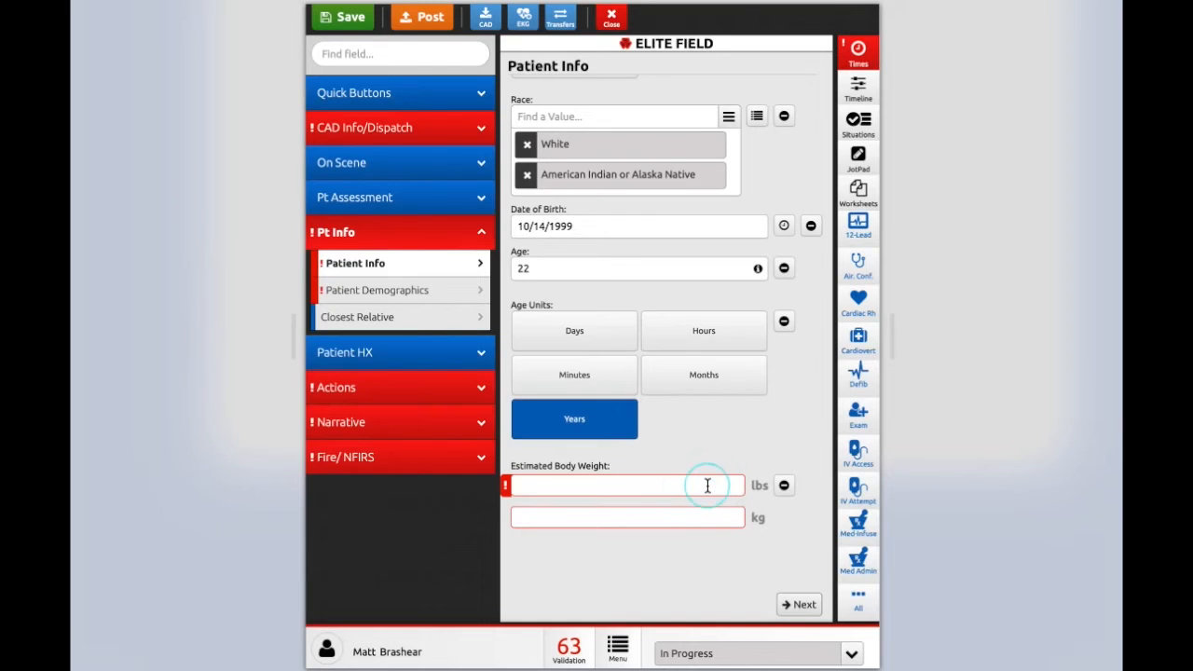
type("180")
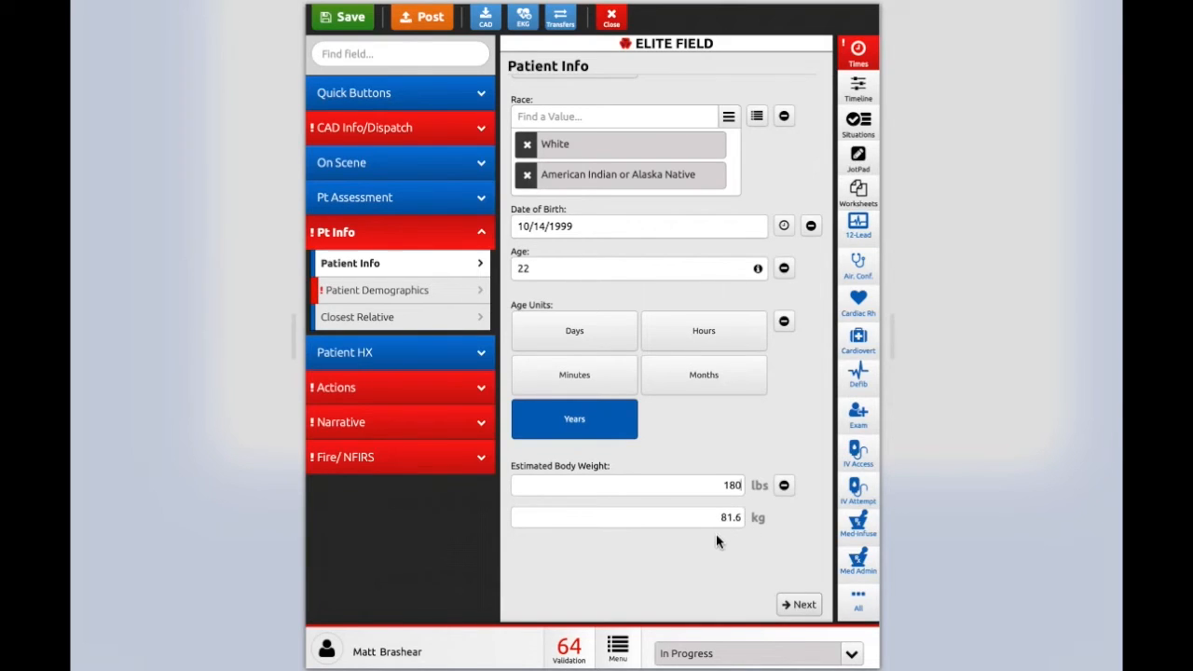
Step: Fill in the patient's home address in Patient Demographics by making it the same as the incident address
left_click(460, 299)
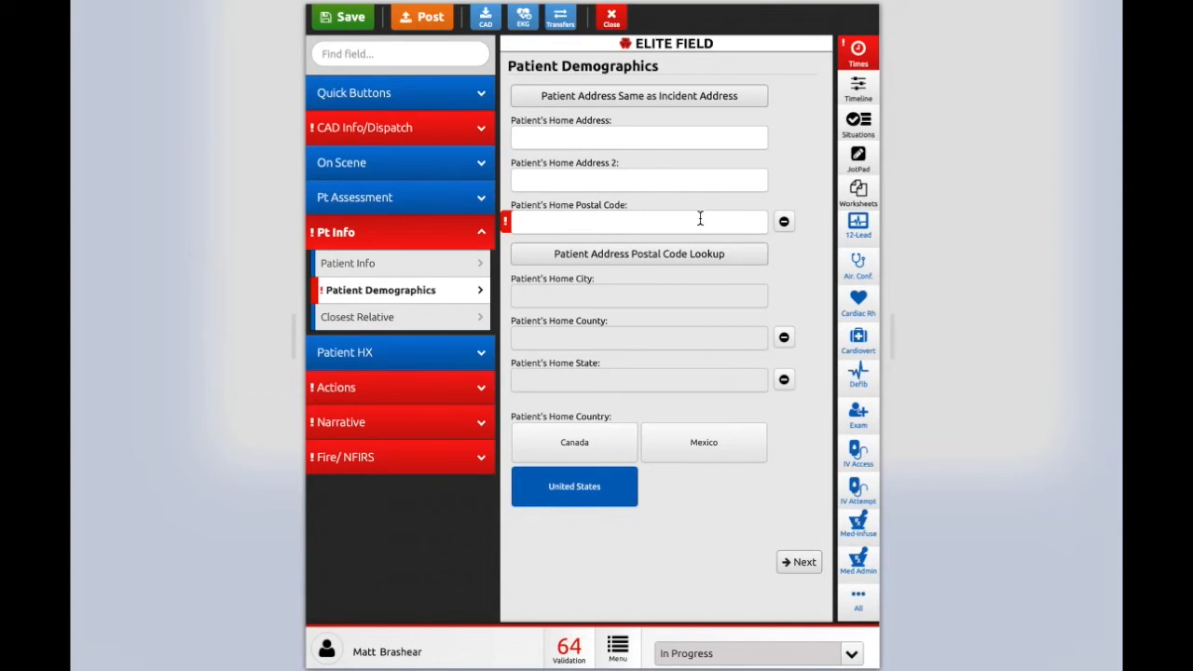
left_click(653, 99)
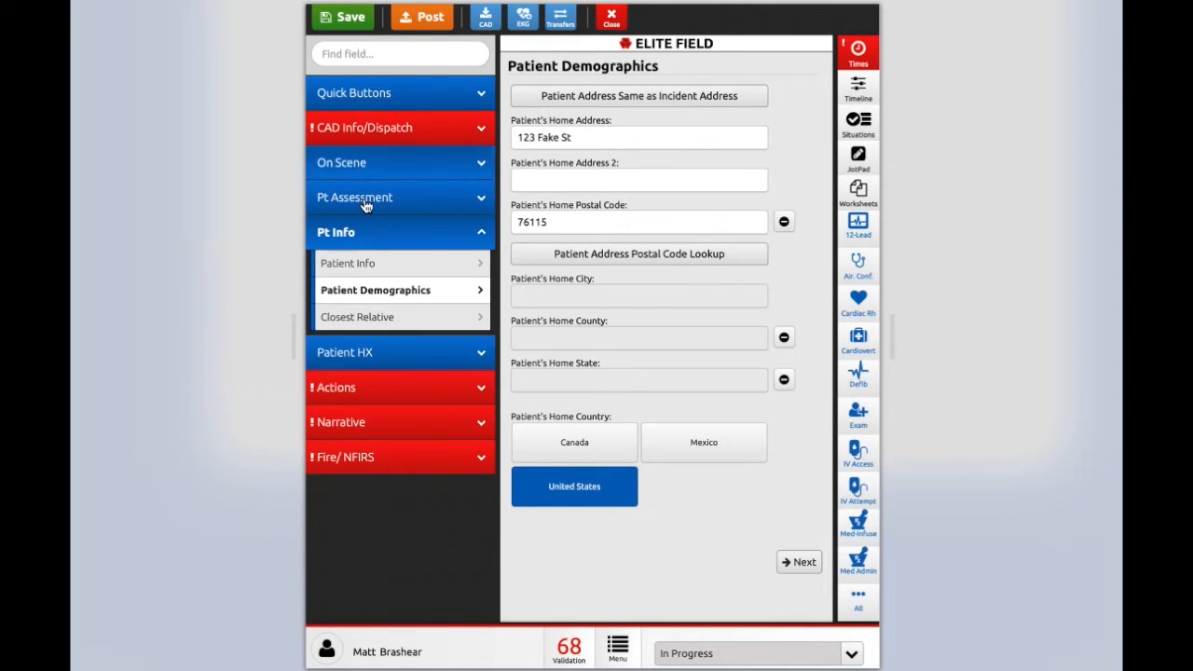
Step: Review the Past Patient History fields under Patient HX, from medical history through advance directives to pregnancy
left_click(360, 361)
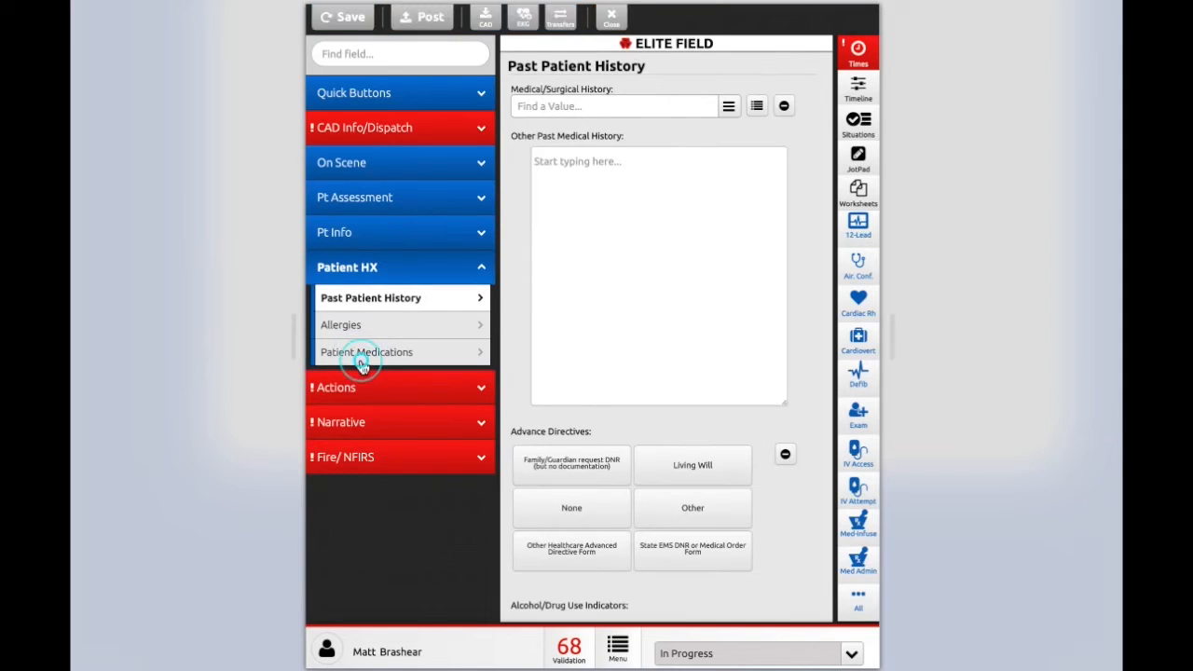
scroll(668, 241, "down", 5)
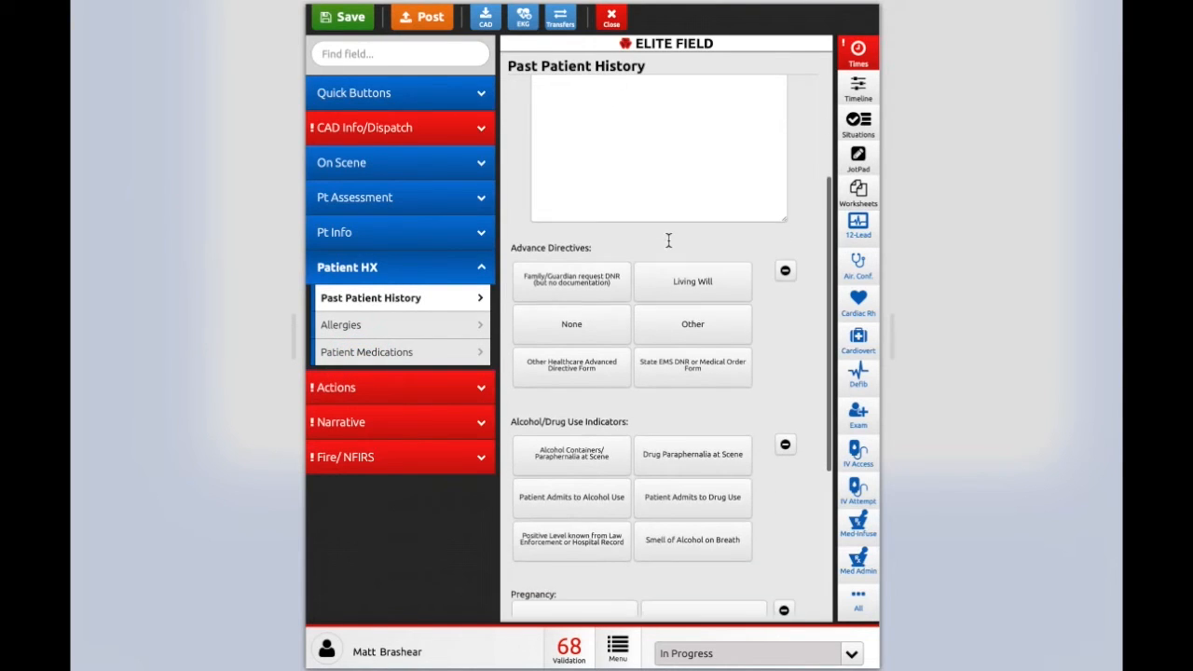
scroll(668, 245, "down", 4)
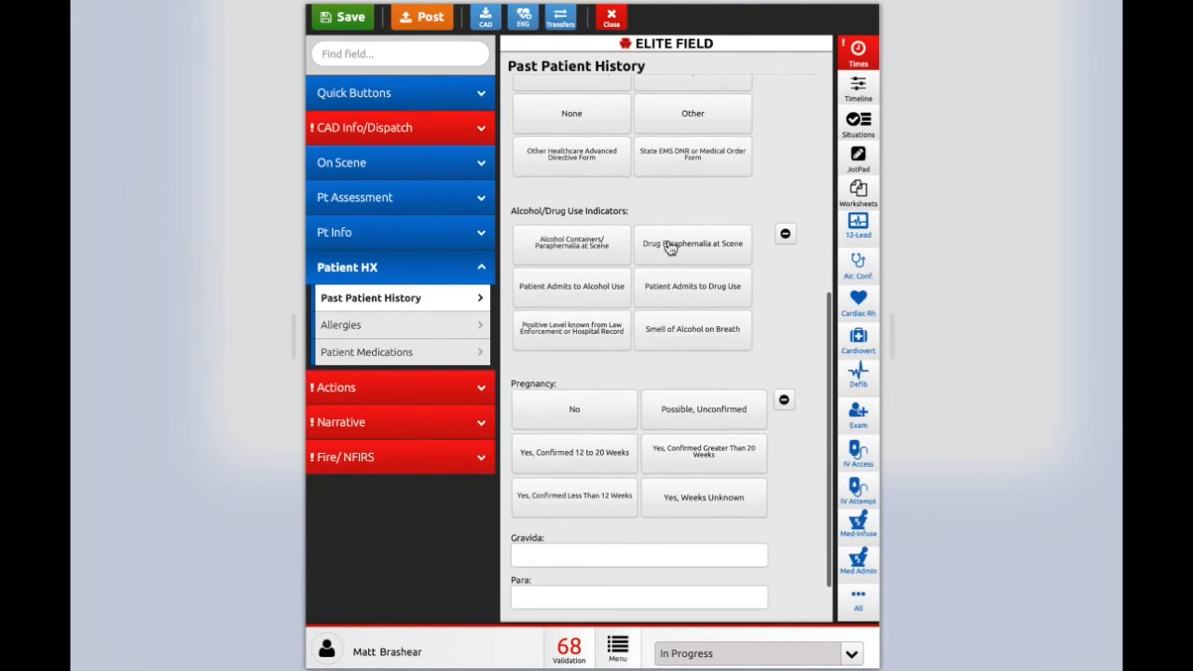
scroll(668, 245, "up", 9)
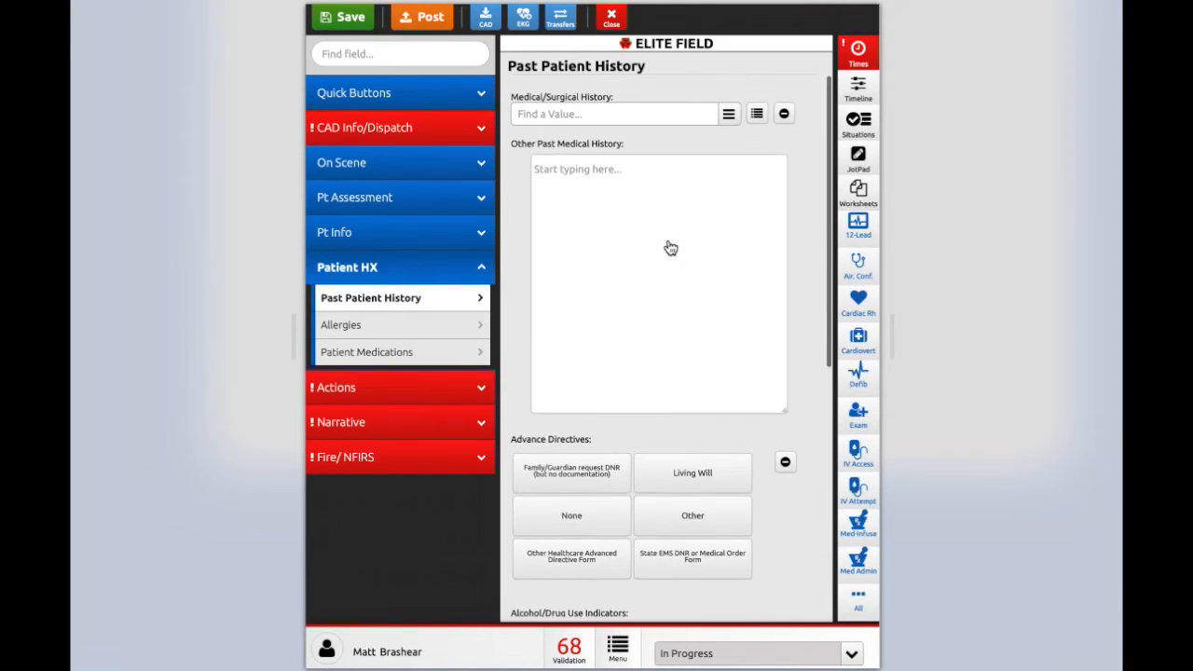
Step: Add a Vitals record under Actions and assign the current crew member as its Vitals Crew Members ID
left_click(351, 395)
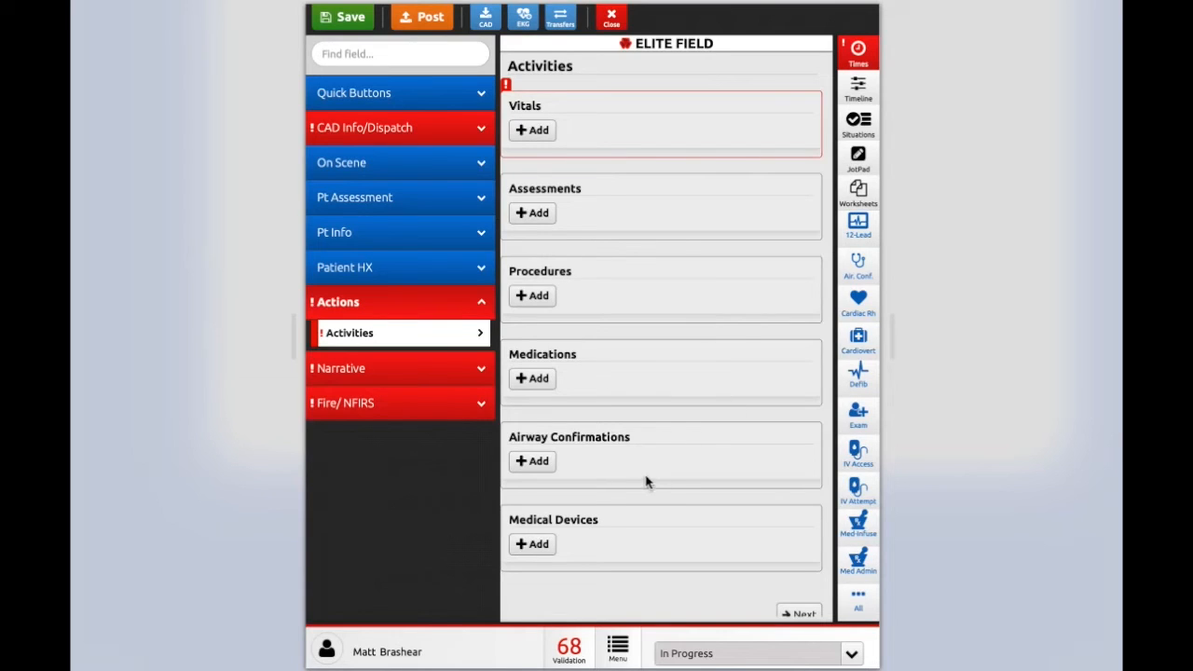
left_click(540, 130)
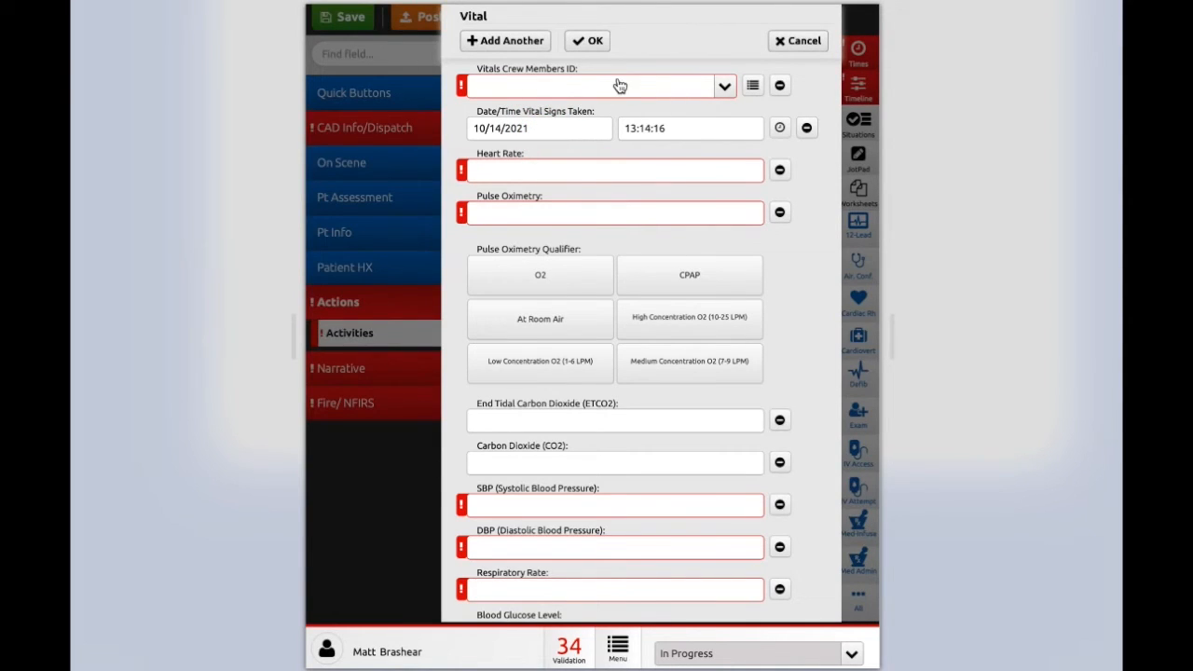
left_click(753, 87)
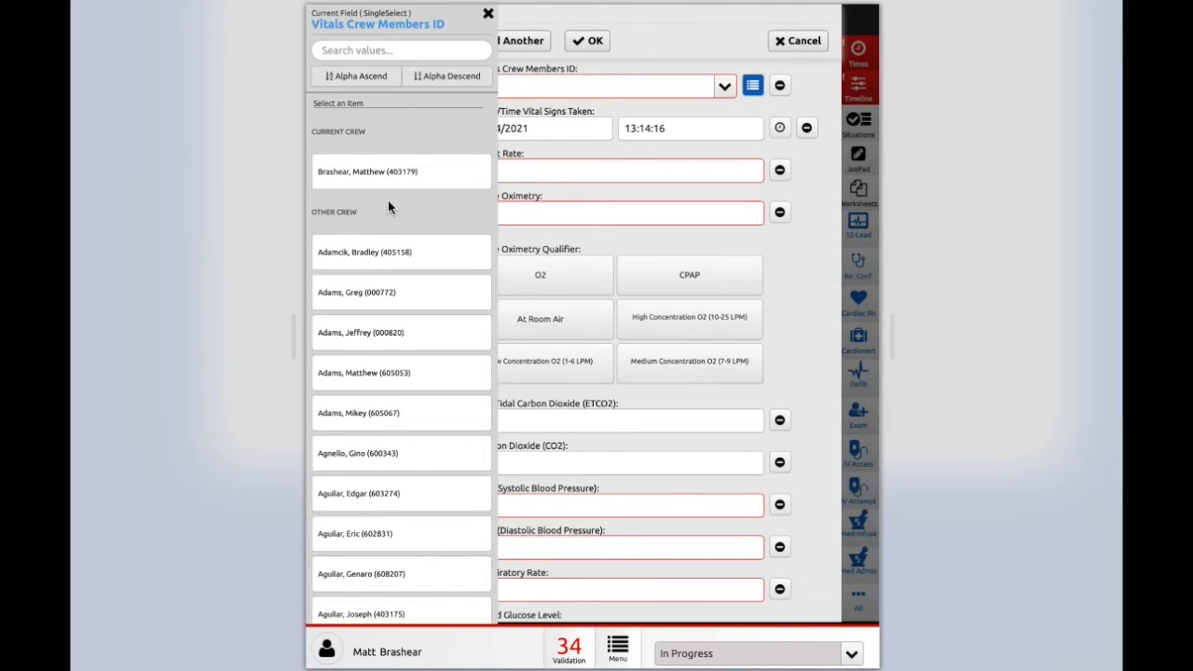
left_click(421, 173)
Step: Set the Heart Rate to 99 in the vital record
left_click(582, 173)
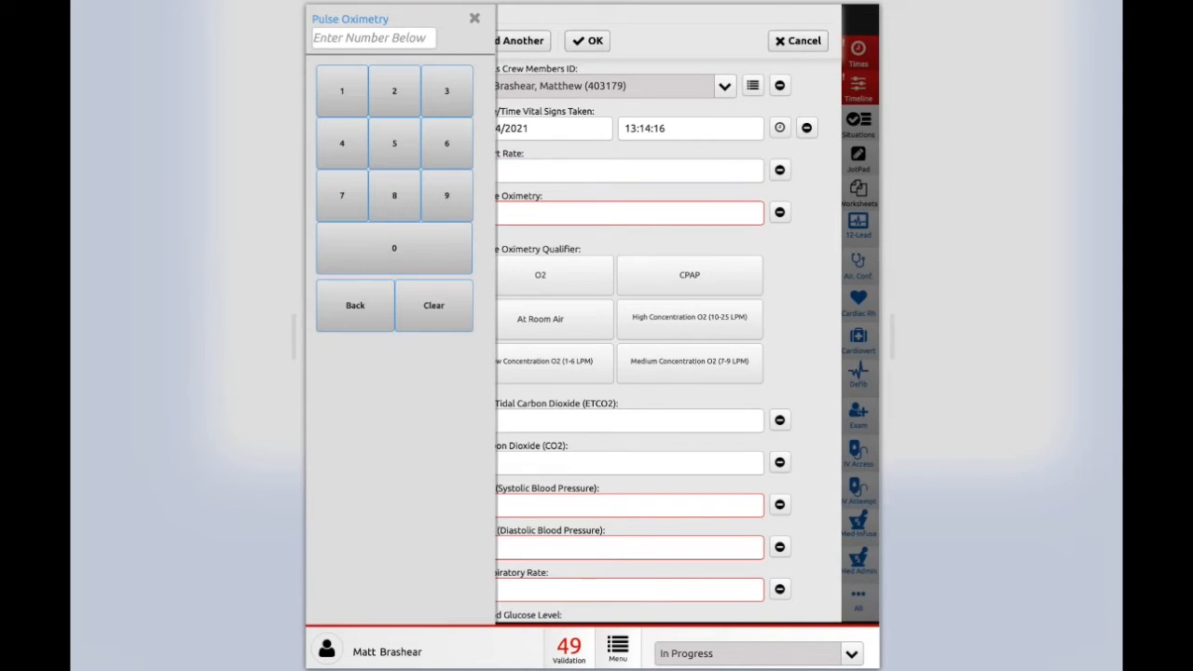
scroll(554, 125, "down", 1)
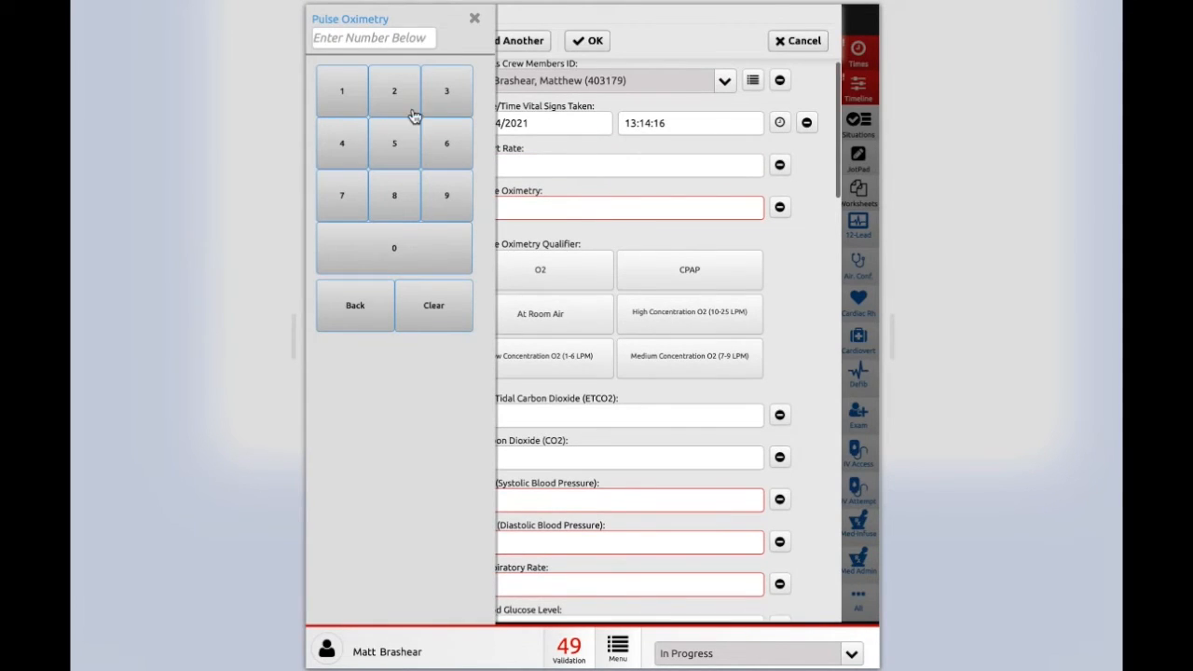
left_click(477, 23)
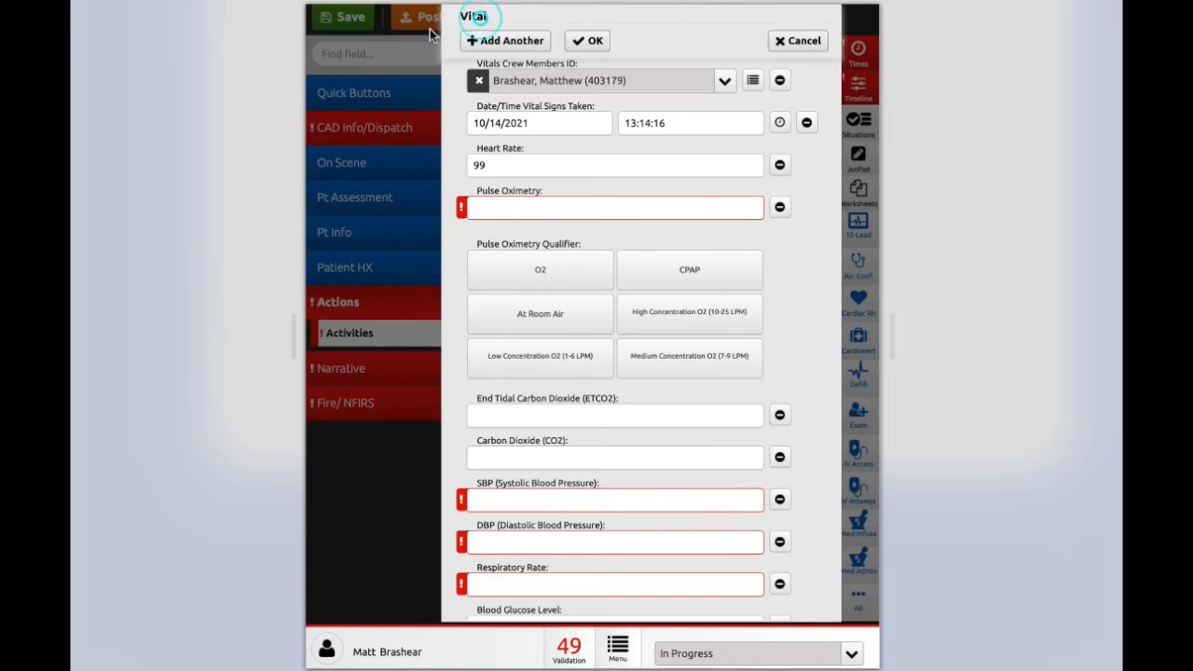
Step: Set Pulse Oximetry to 99 with the qualifier At Room Air
left_click(513, 206)
type("99")
key("Tab")
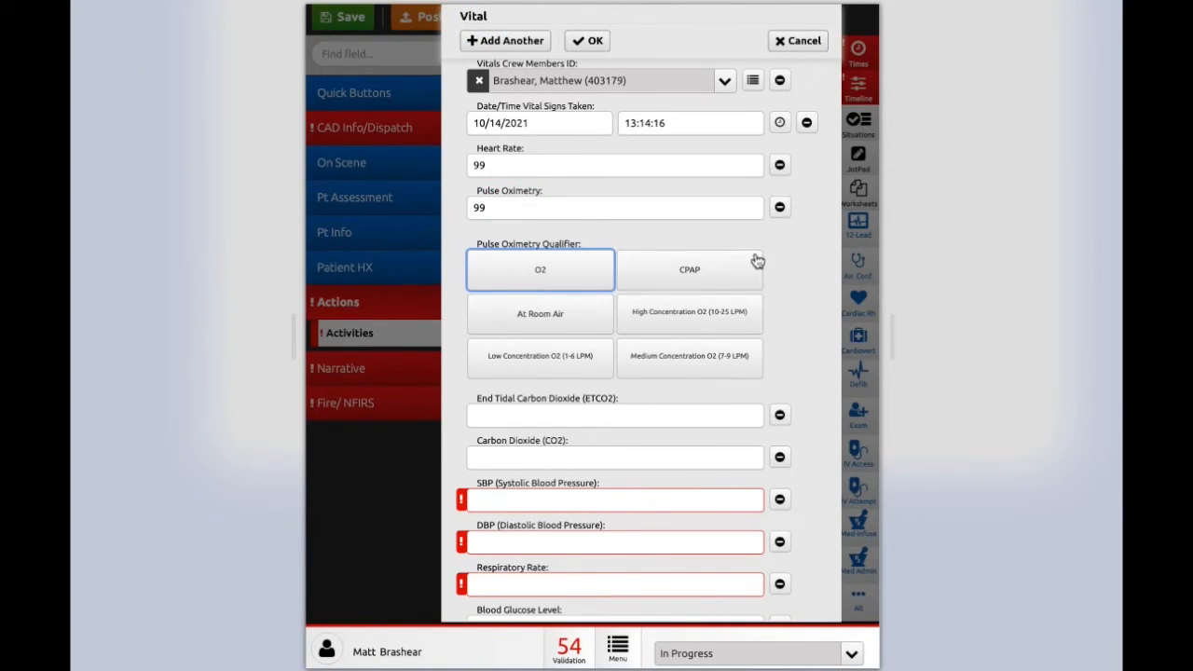
scroll(757, 260, "down", 1)
left_click(550, 265)
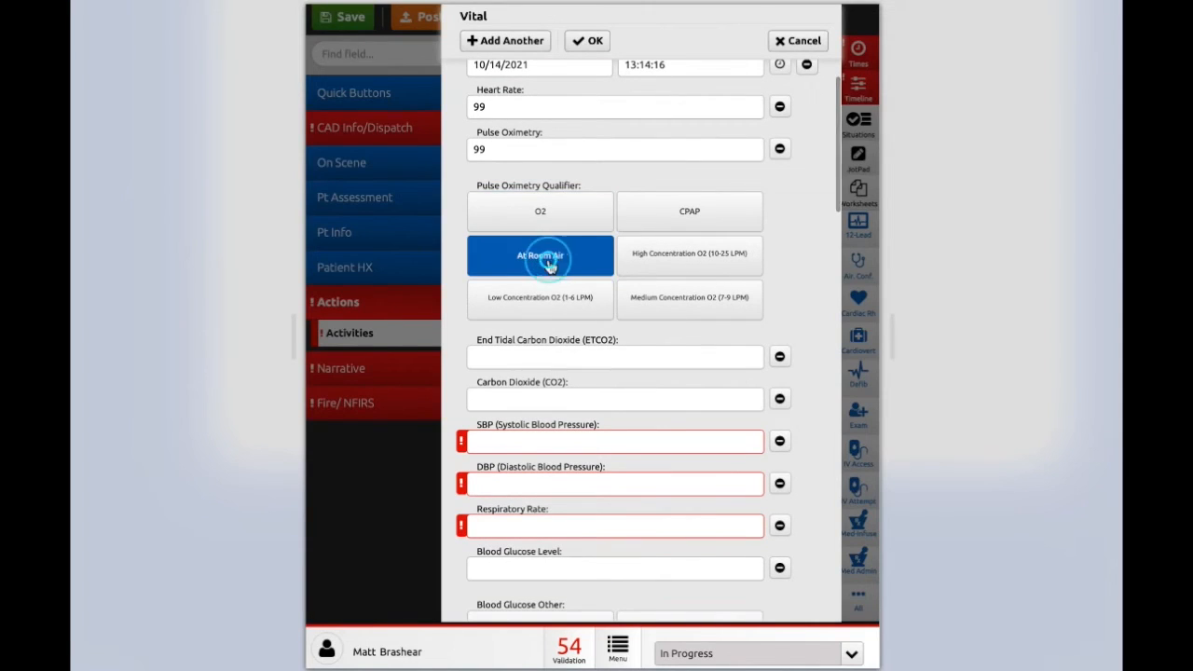
Step: Enter the patient's blood pressure as SBP 120 and DBP 60
scroll(510, 320, "down", 2)
left_click(510, 320)
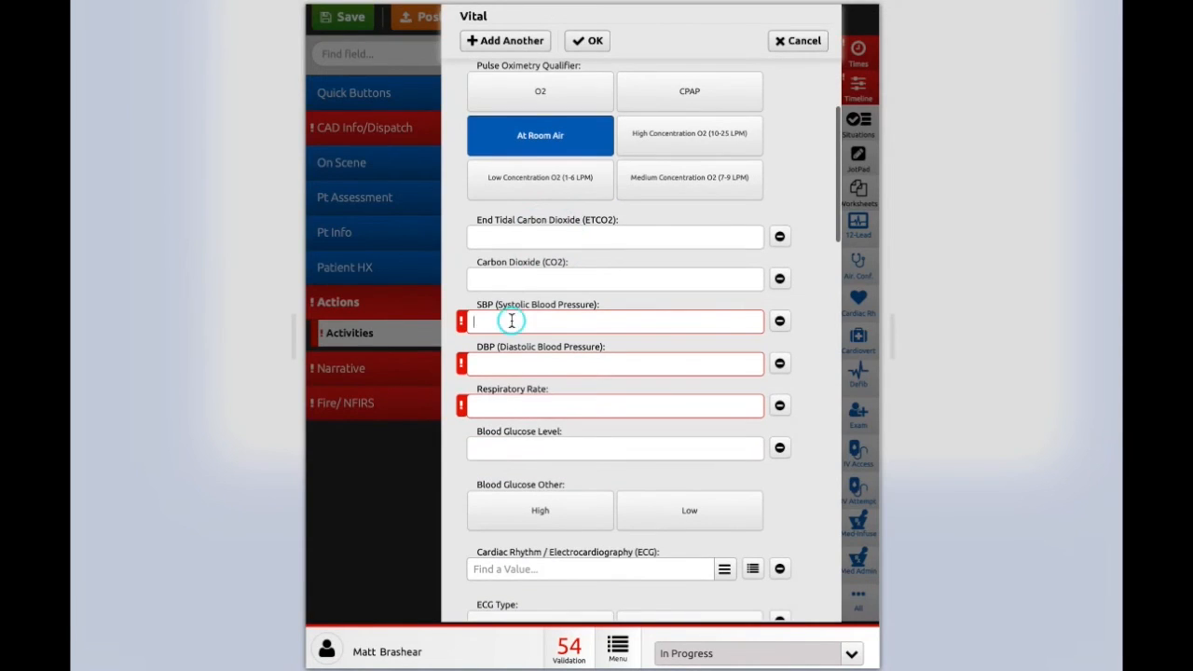
type("120")
key("Tab")
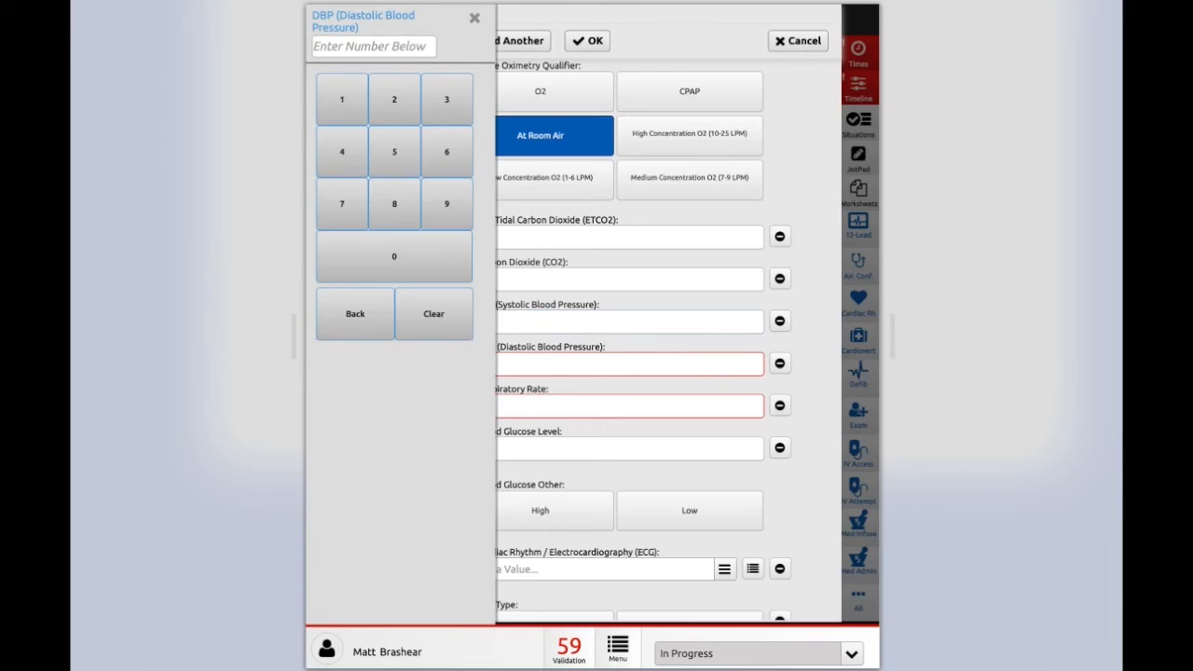
left_click(474, 19)
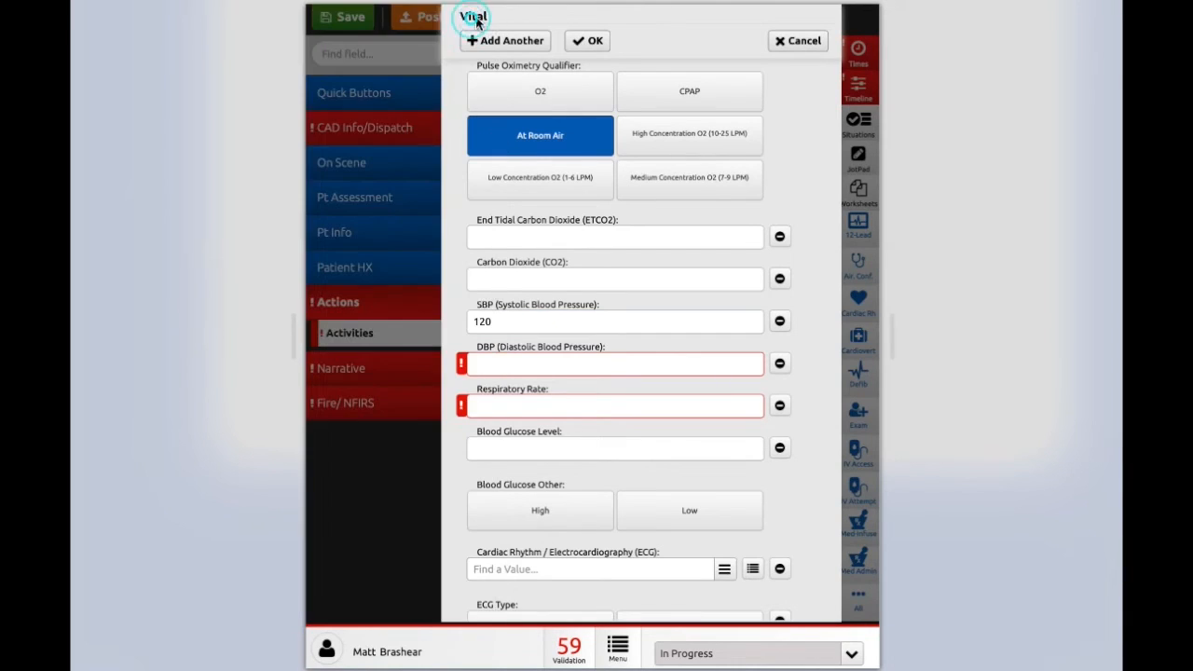
left_click(523, 363)
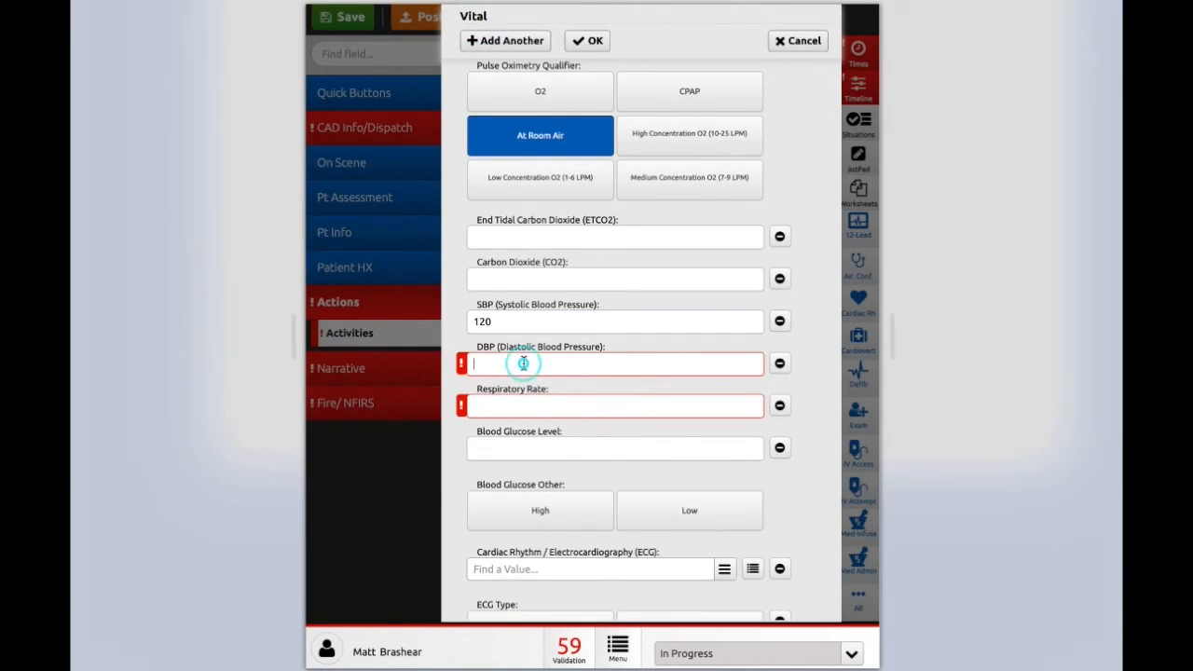
type("80")
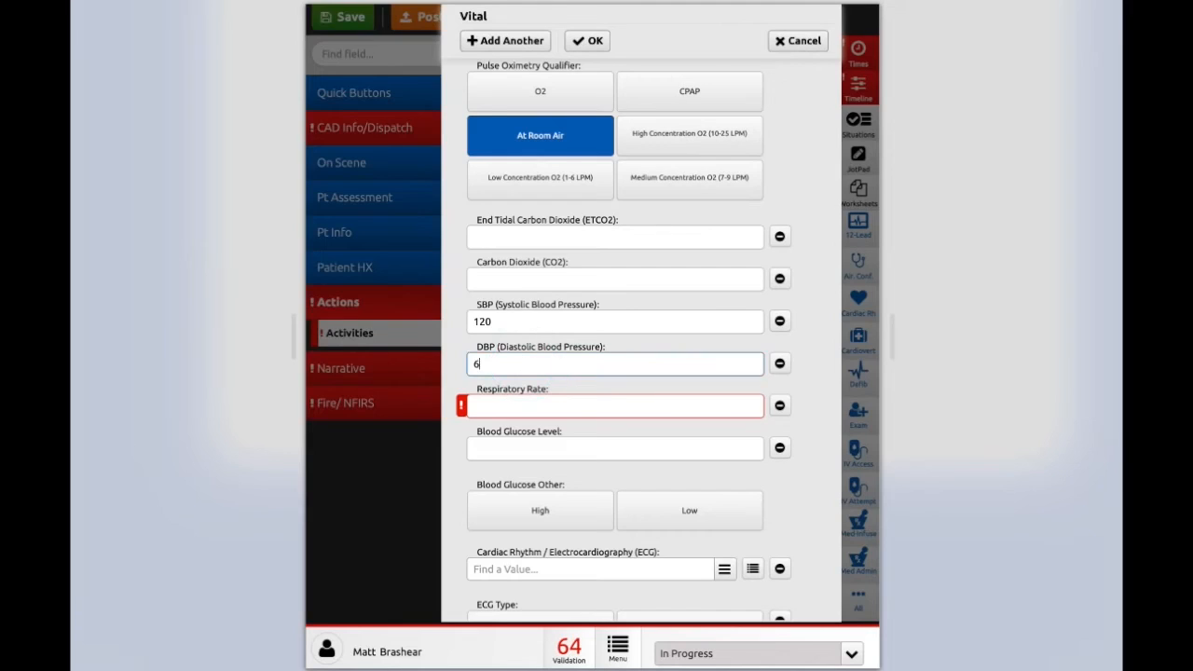
key("Tab")
Step: Set the Respiratory Rate to 12 in the vital record
left_click(474, 20)
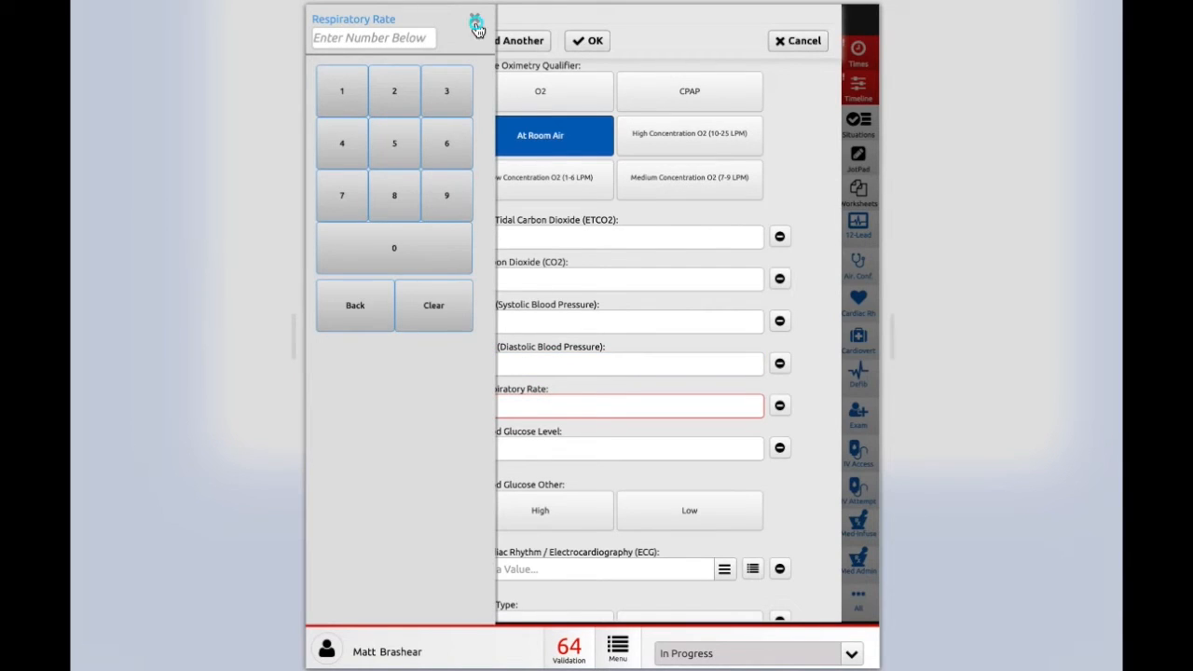
left_click(550, 402)
type("12")
scroll(728, 482, "down", 2)
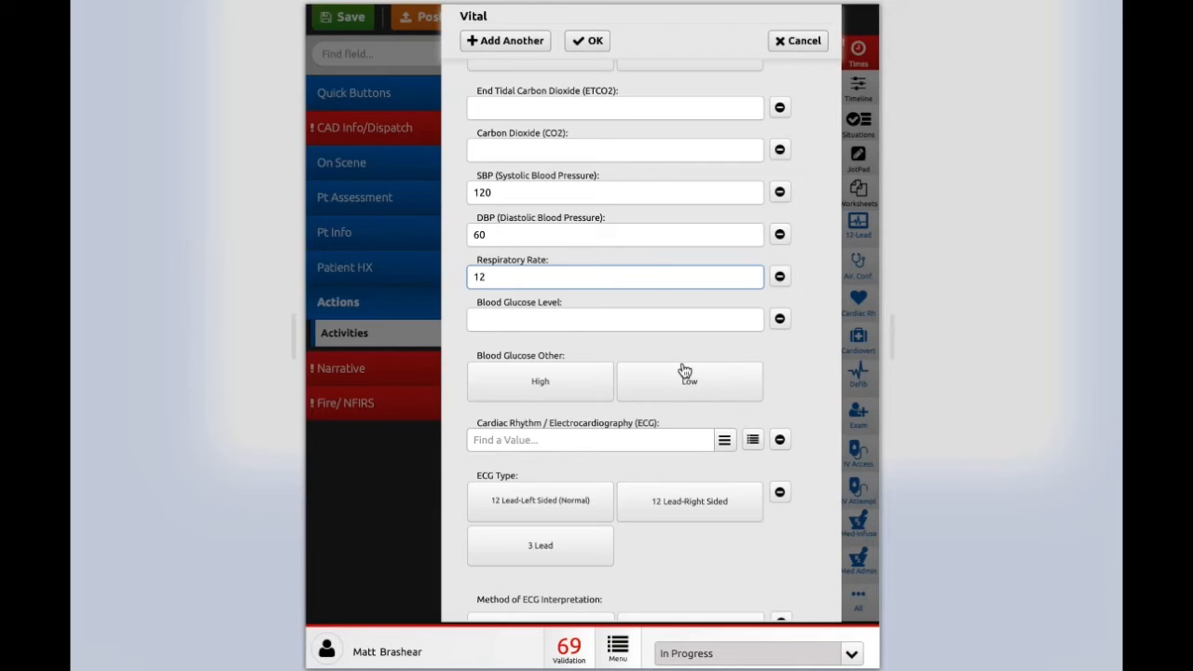
scroll(680, 371, "down", 5)
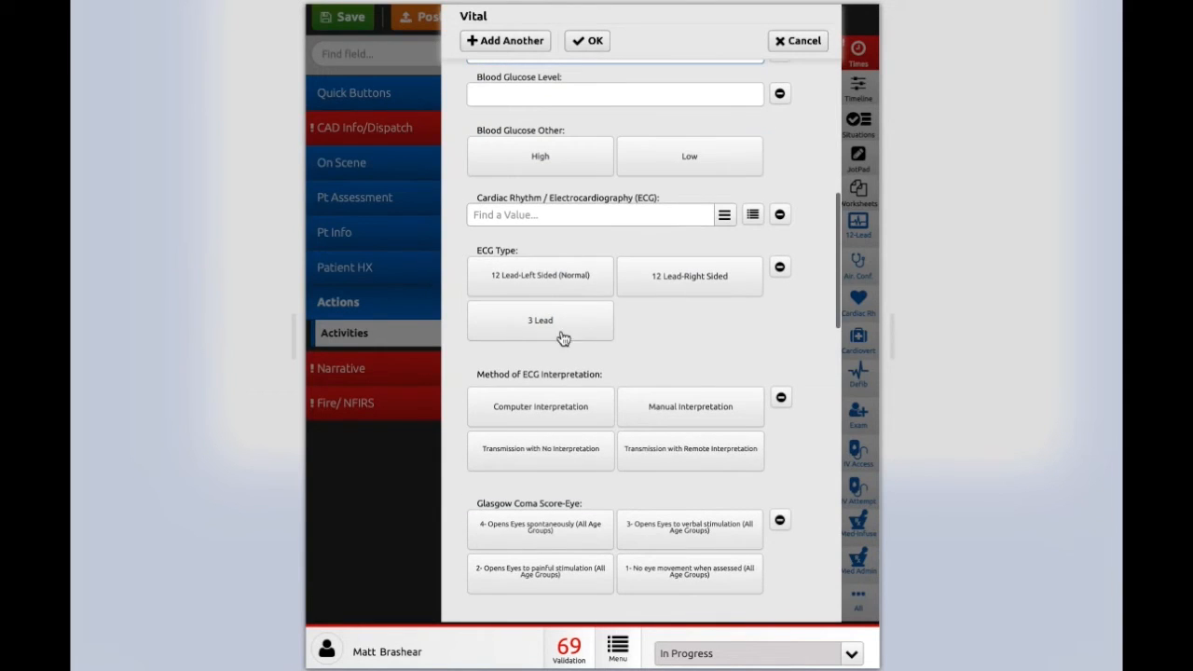
Step: Check the remaining vital fields down to Stroke Scale Type and accept the vital record into the activities
scroll(579, 385, "down", 5)
scroll(579, 379, "down", 6)
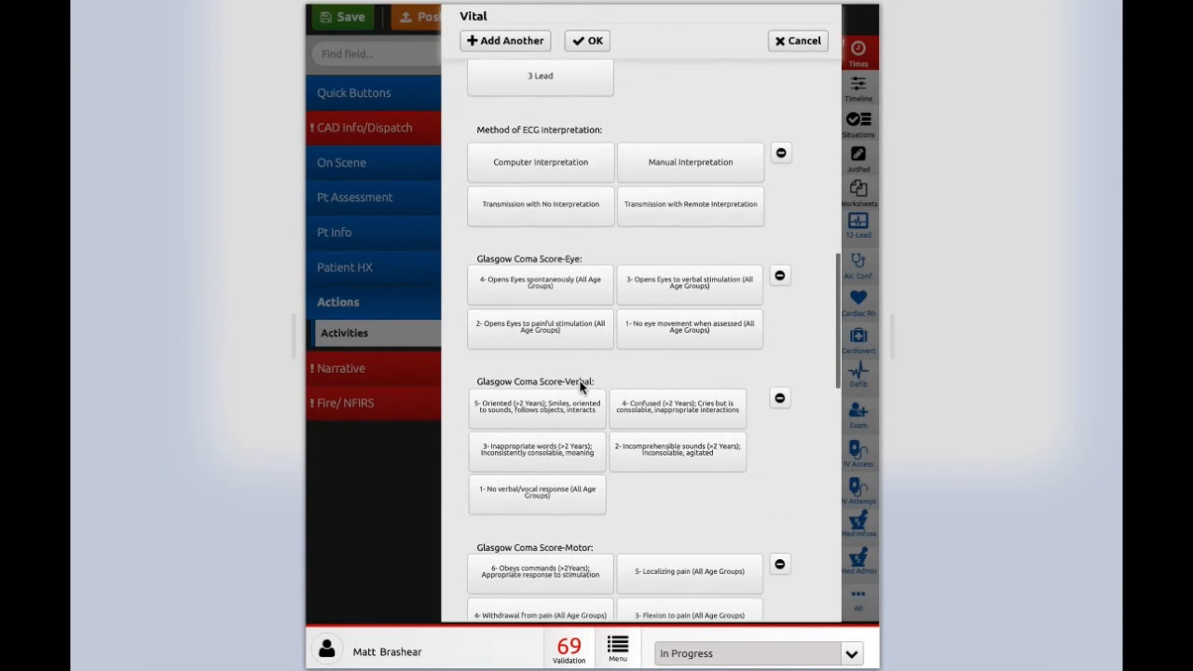
scroll(582, 386, "down", 8)
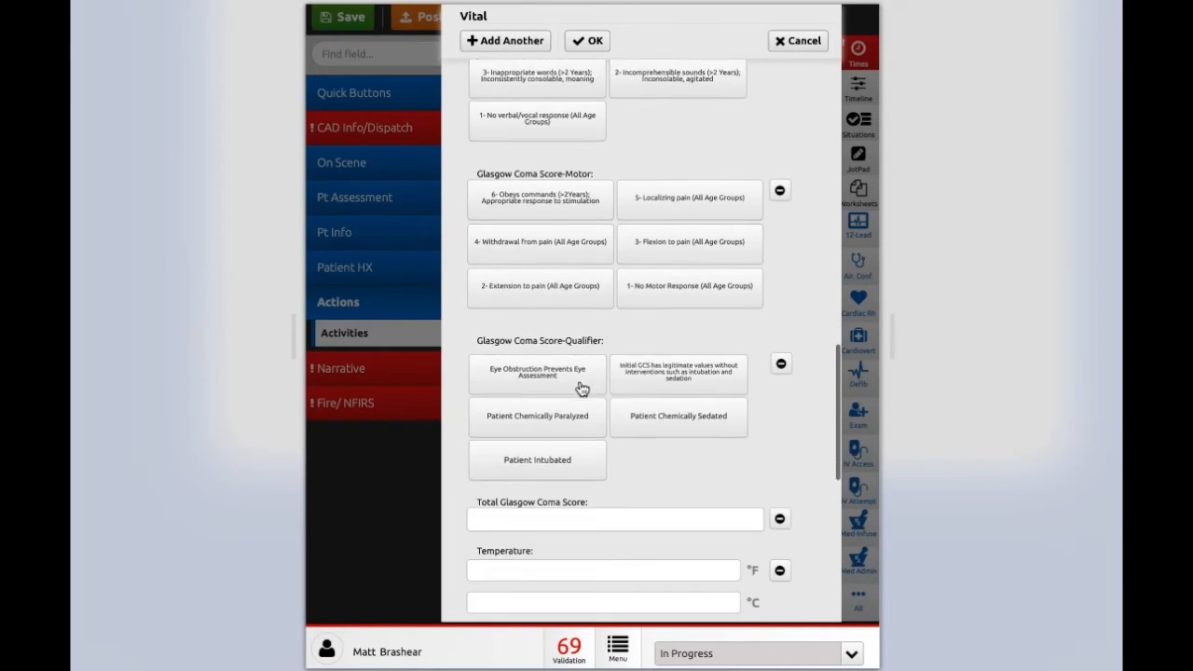
scroll(579, 386, "down", 7)
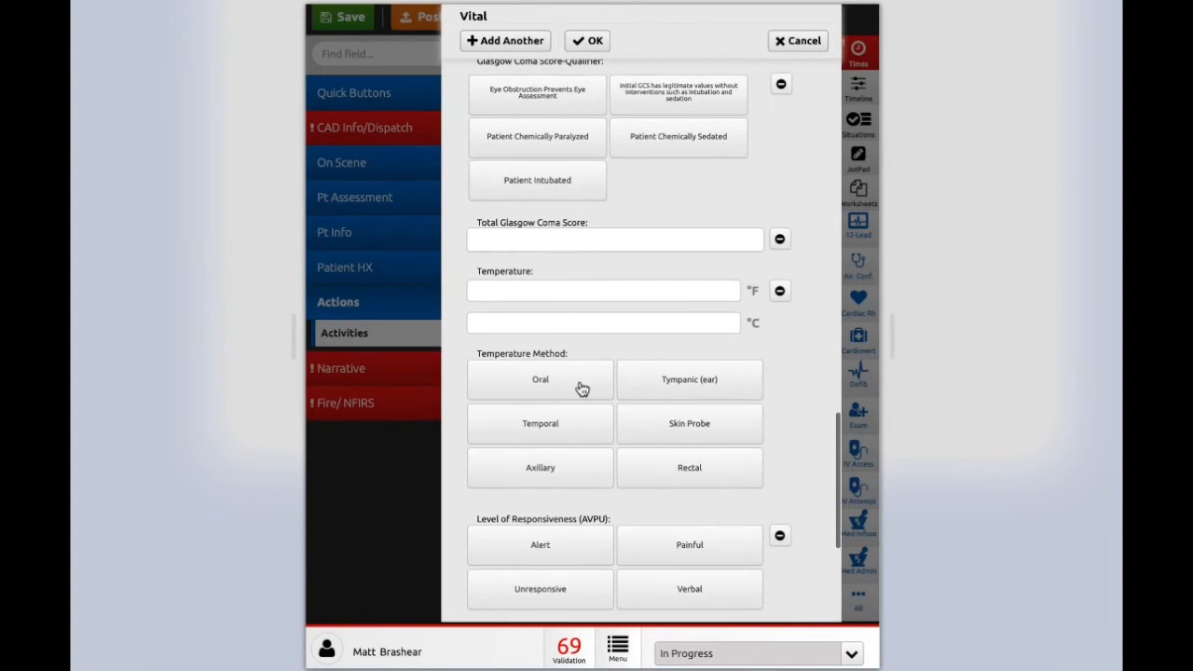
scroll(579, 379, "down", 1)
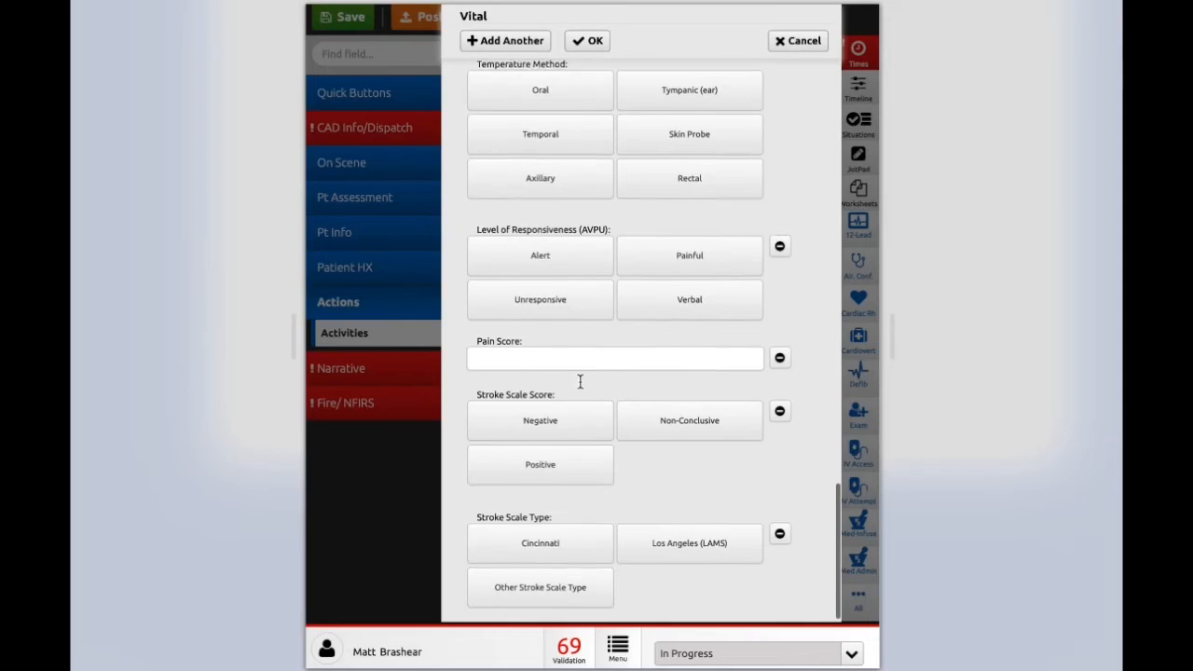
left_click(583, 43)
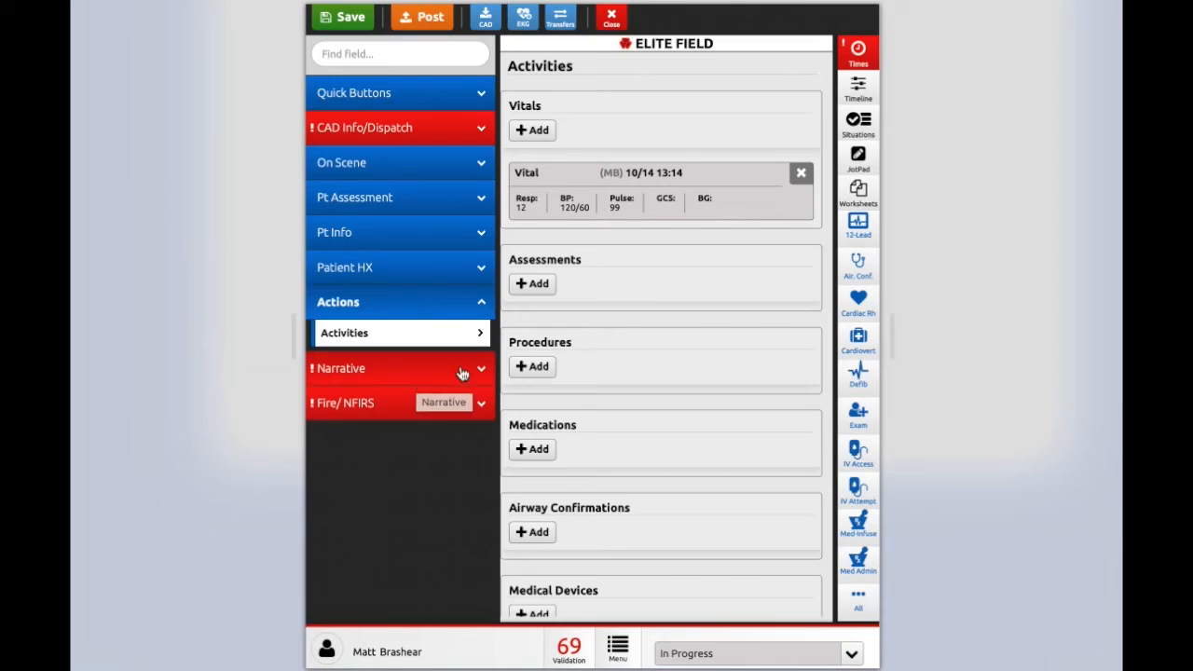
scroll(599, 334, "down", 2)
scroll(601, 333, "up", 2)
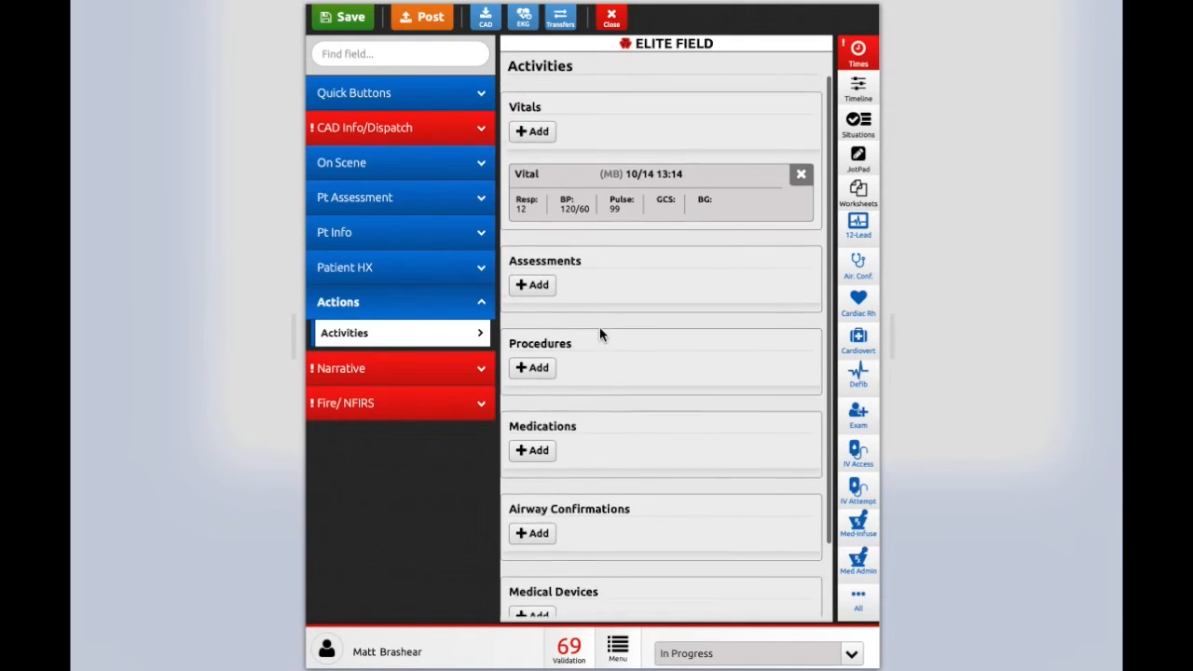
Step: Open the Narrative section and view the CAD incidents available for import without downloading any
left_click(395, 380)
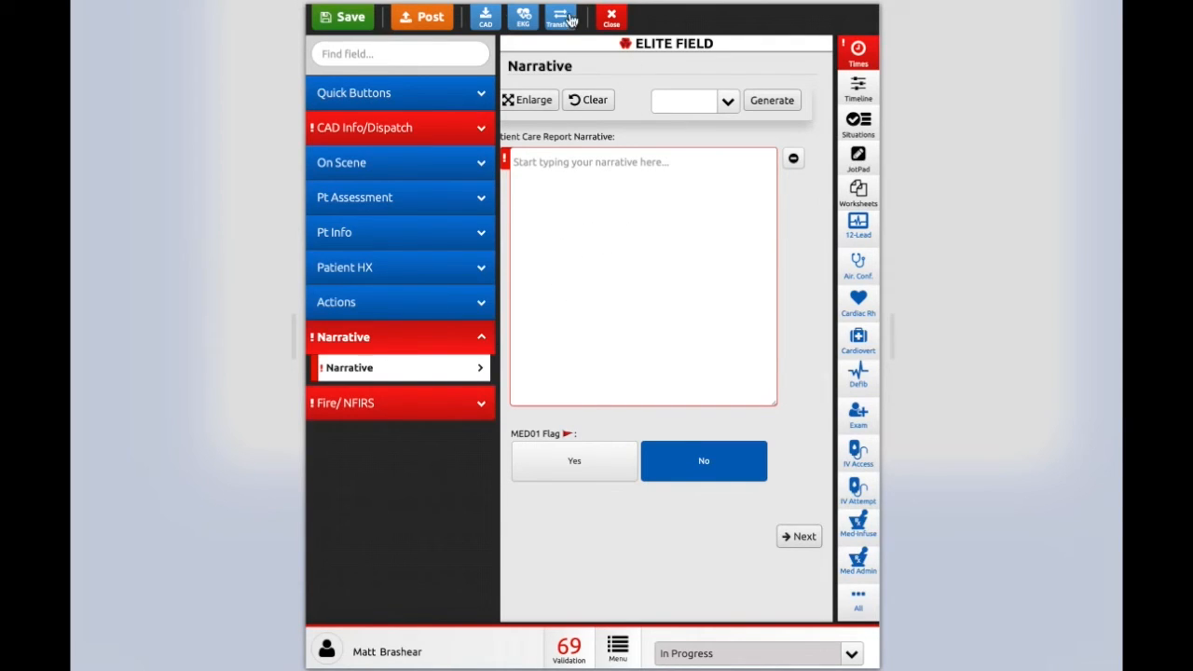
left_click(492, 27)
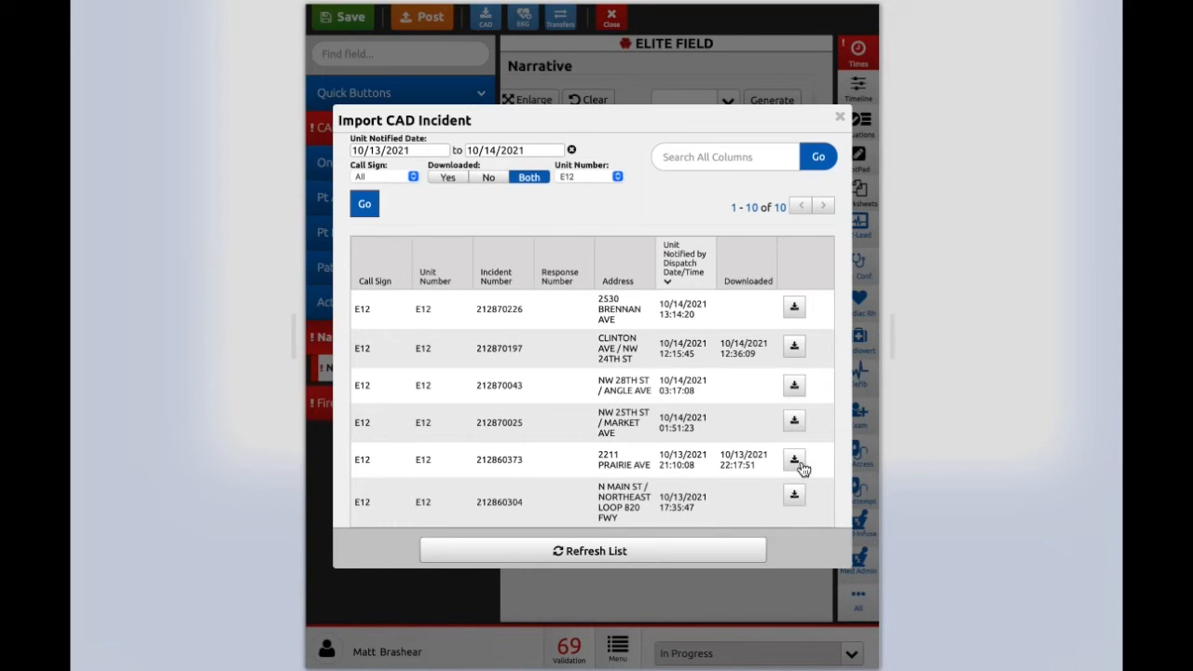
left_click(839, 119)
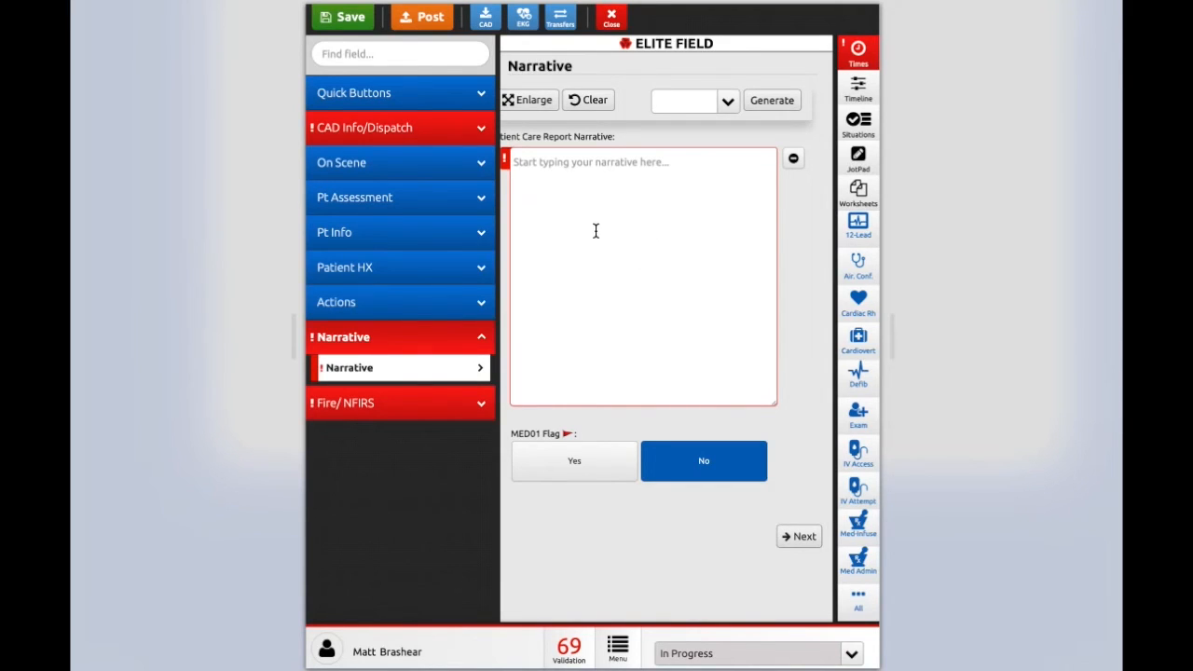
Step: Stamp the Transfer of EMS Patient Care date and time with the current time in the CAD response times
left_click(447, 125)
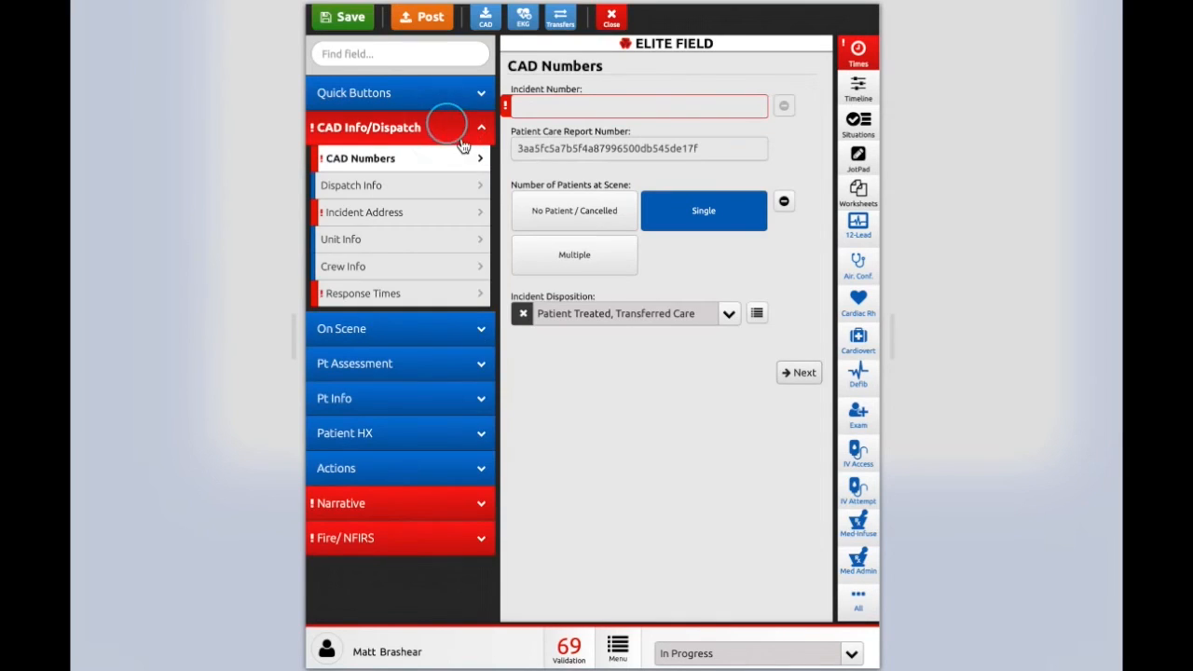
left_click(415, 293)
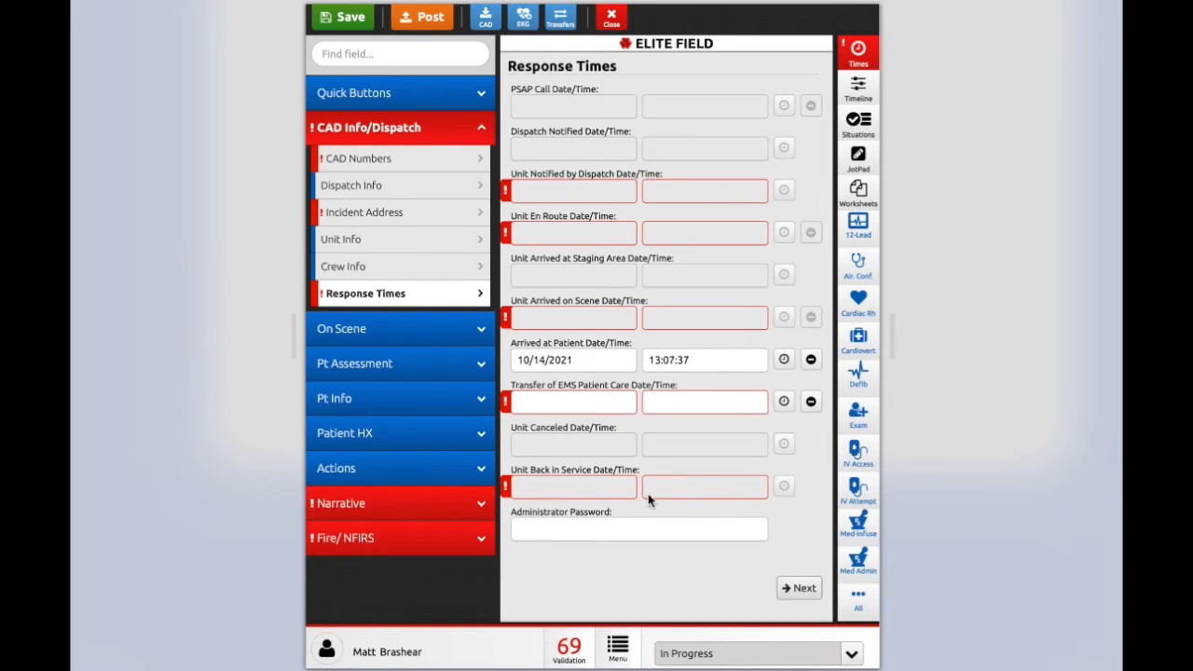
left_click(783, 403)
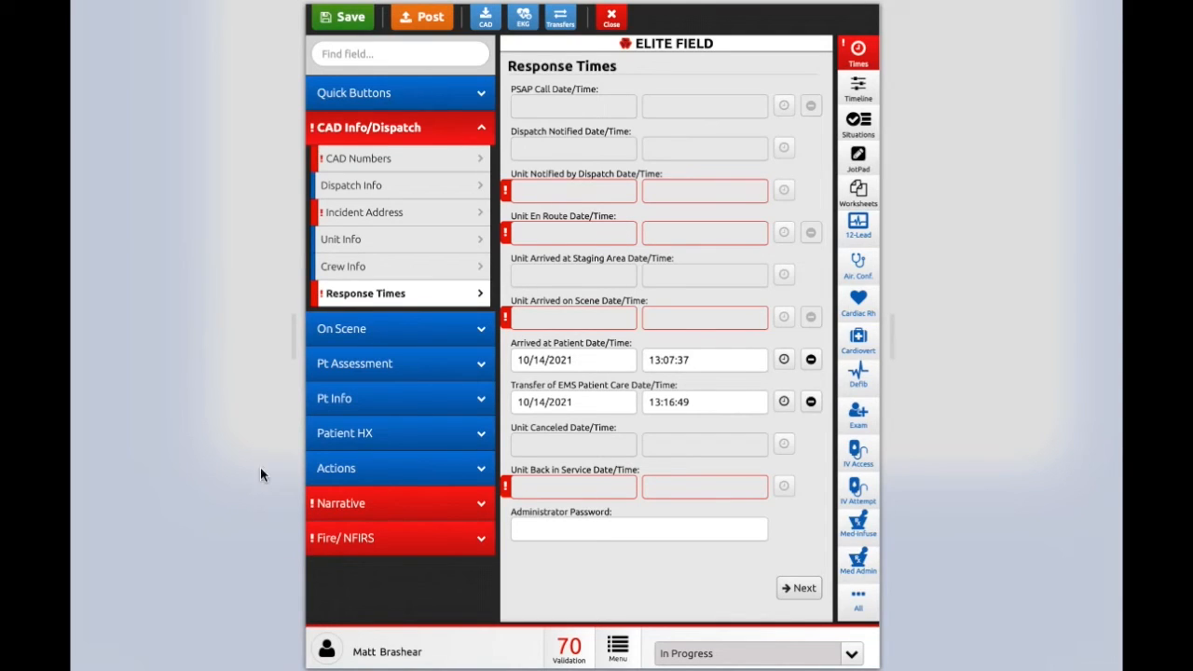
Step: Generate the Patient Care Report Narrative using the Sequential template
left_click(372, 501)
left_click(600, 219)
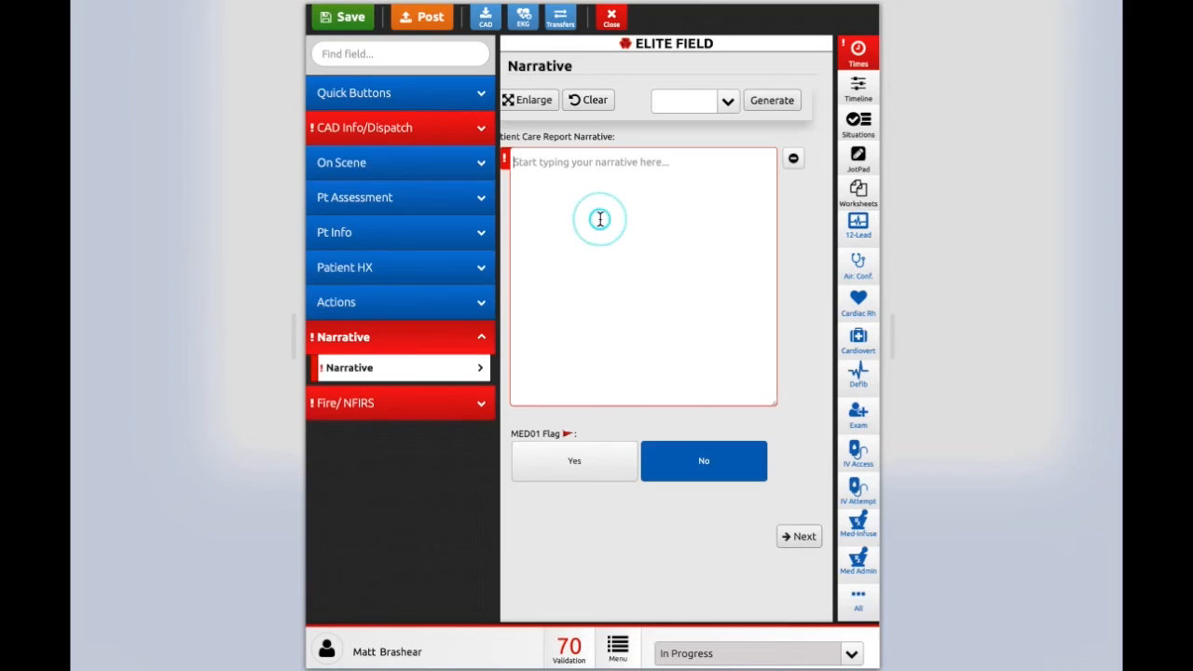
left_click(728, 102)
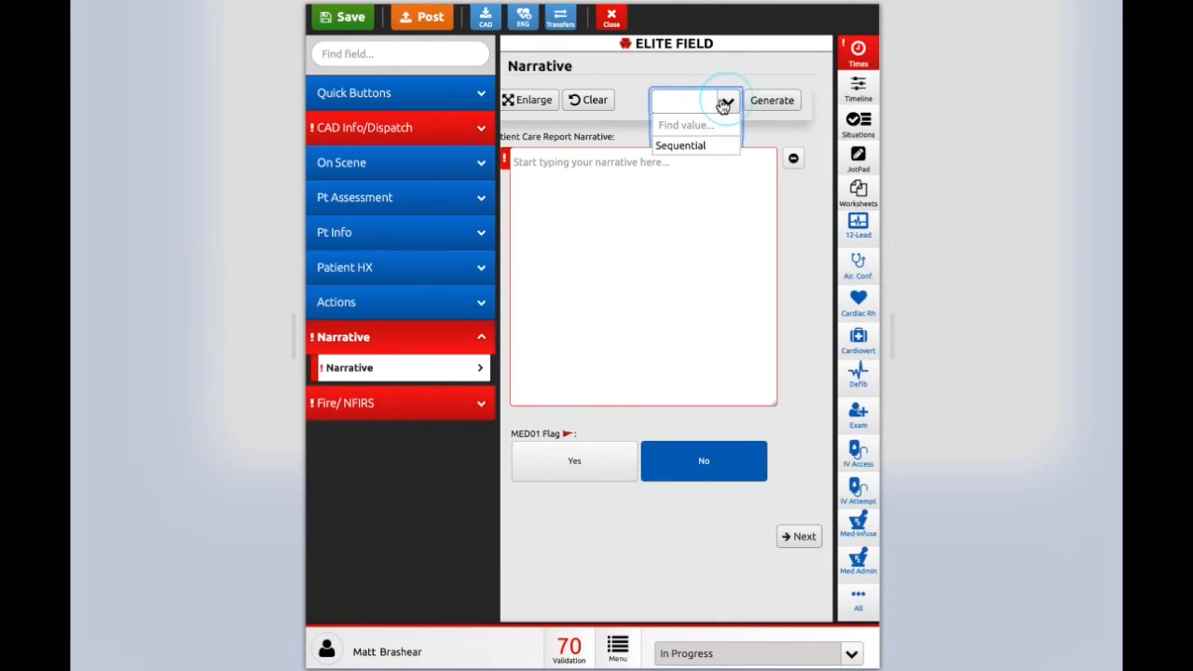
left_click(663, 149)
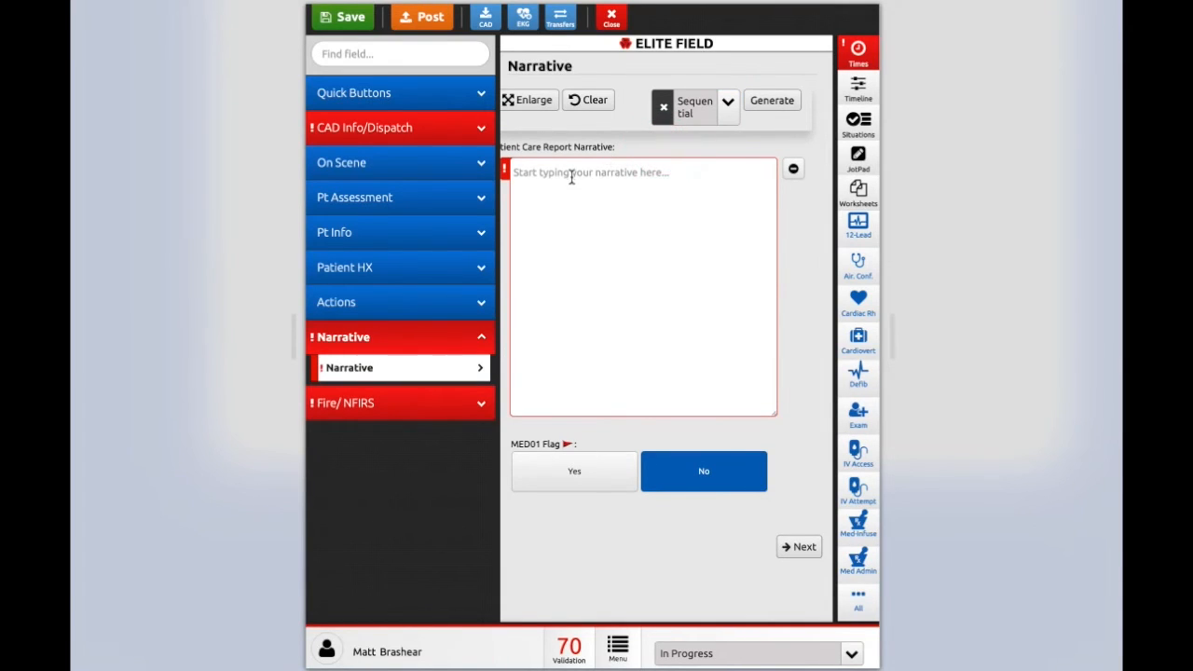
left_click(771, 101)
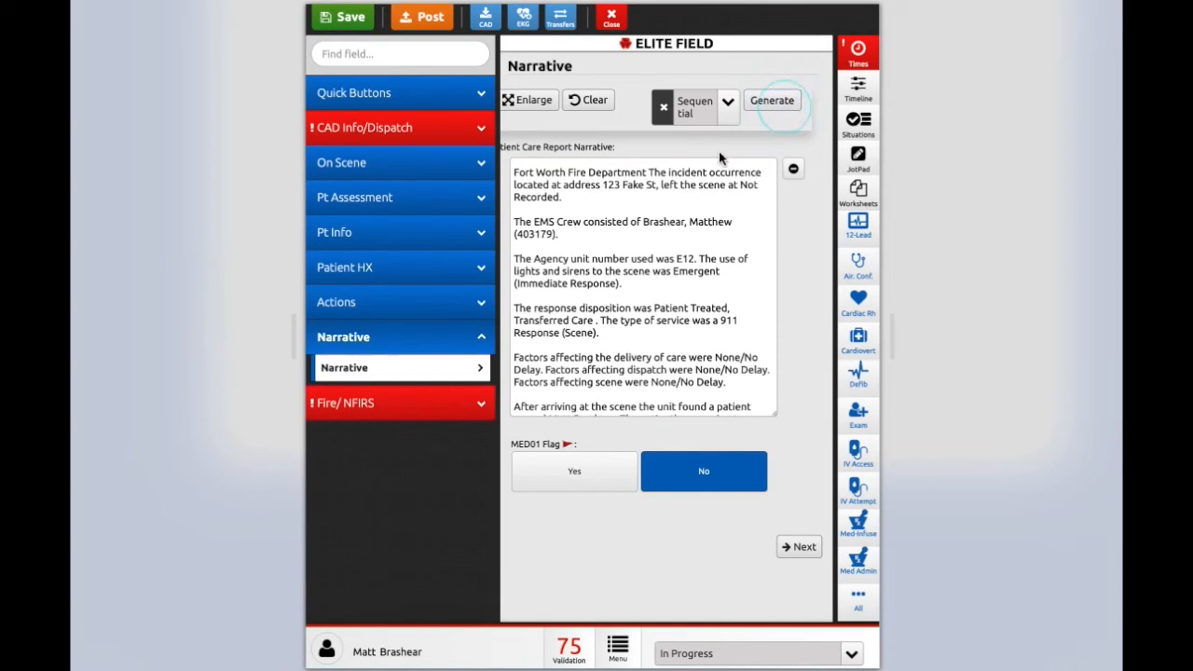
Step: Read through the generated narrative and place the cursor in the blank space before the vitals paragraph
scroll(681, 329, "down", 4)
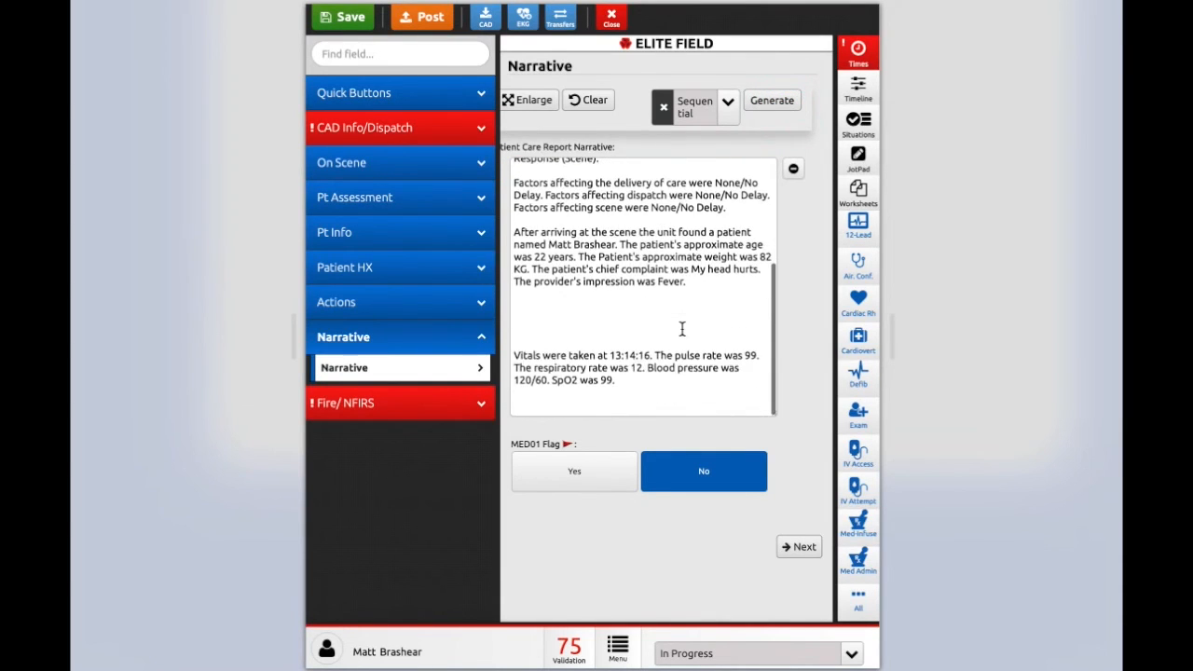
scroll(681, 329, "up", 4)
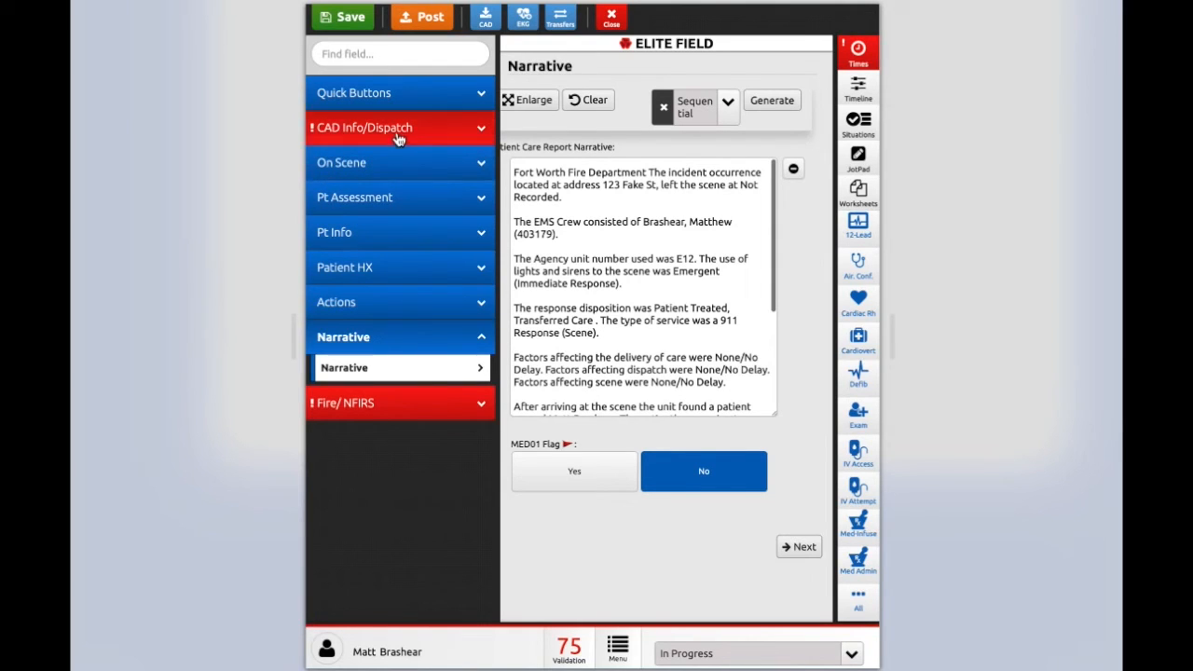
scroll(596, 307, "down", 4)
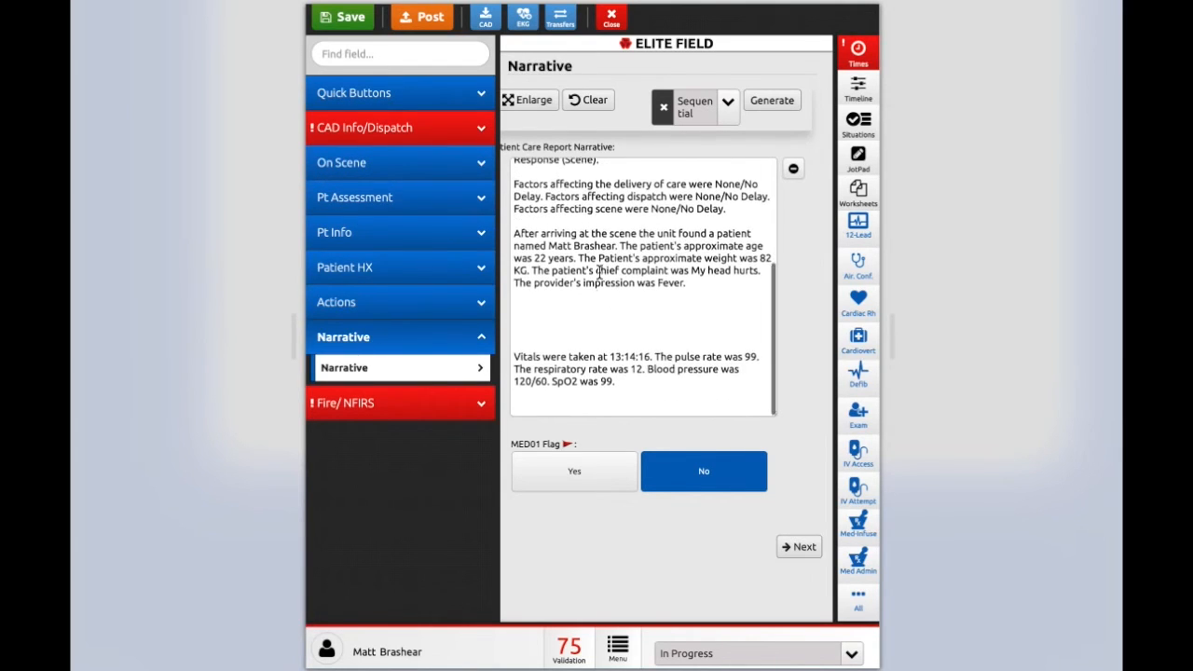
scroll(592, 284, "up", 2)
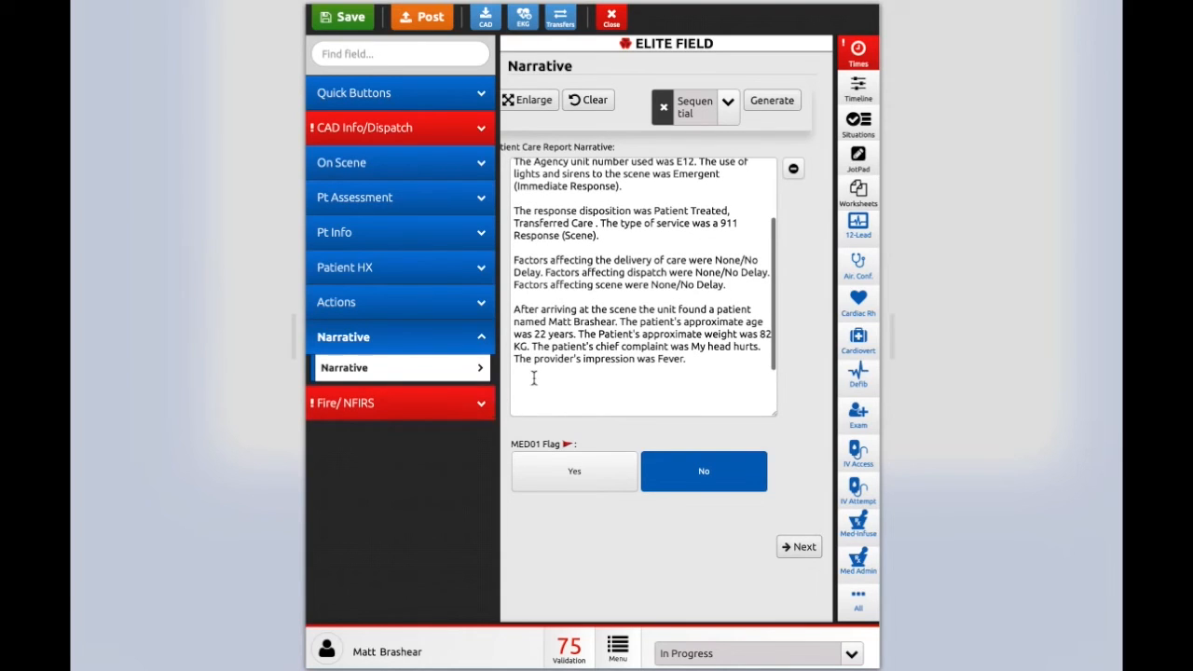
scroll(568, 307, "down", 2)
left_click(545, 317)
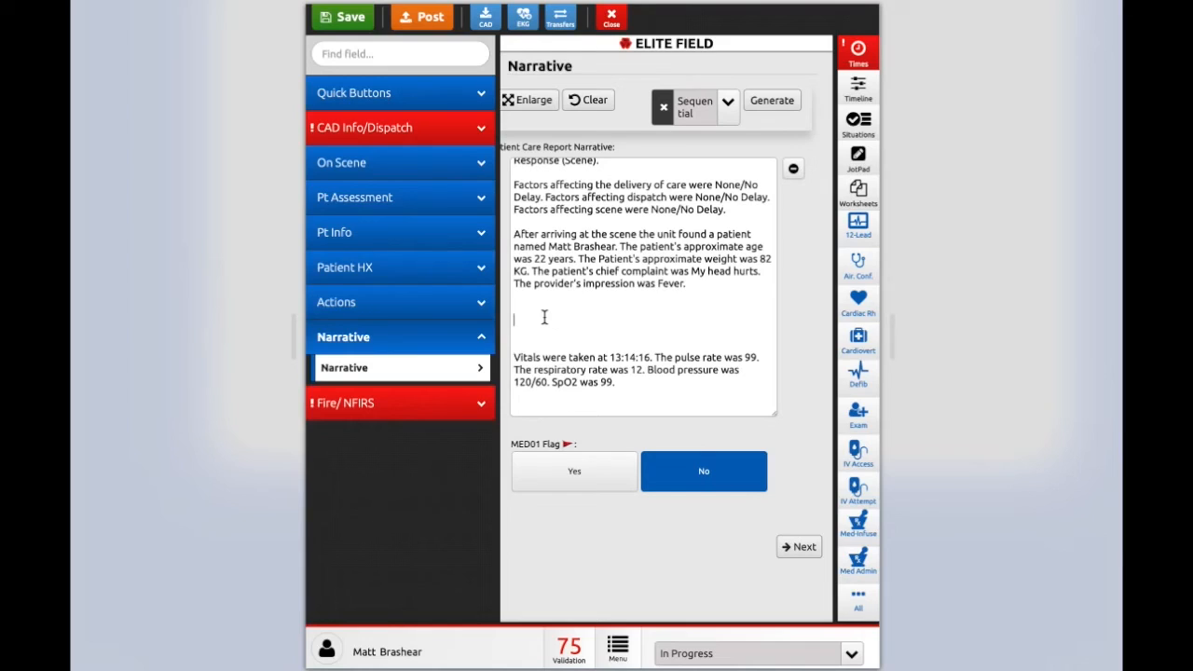
left_click(540, 308)
Step: Switch the MED01 Flag to Yes and return it to No
left_click(619, 485)
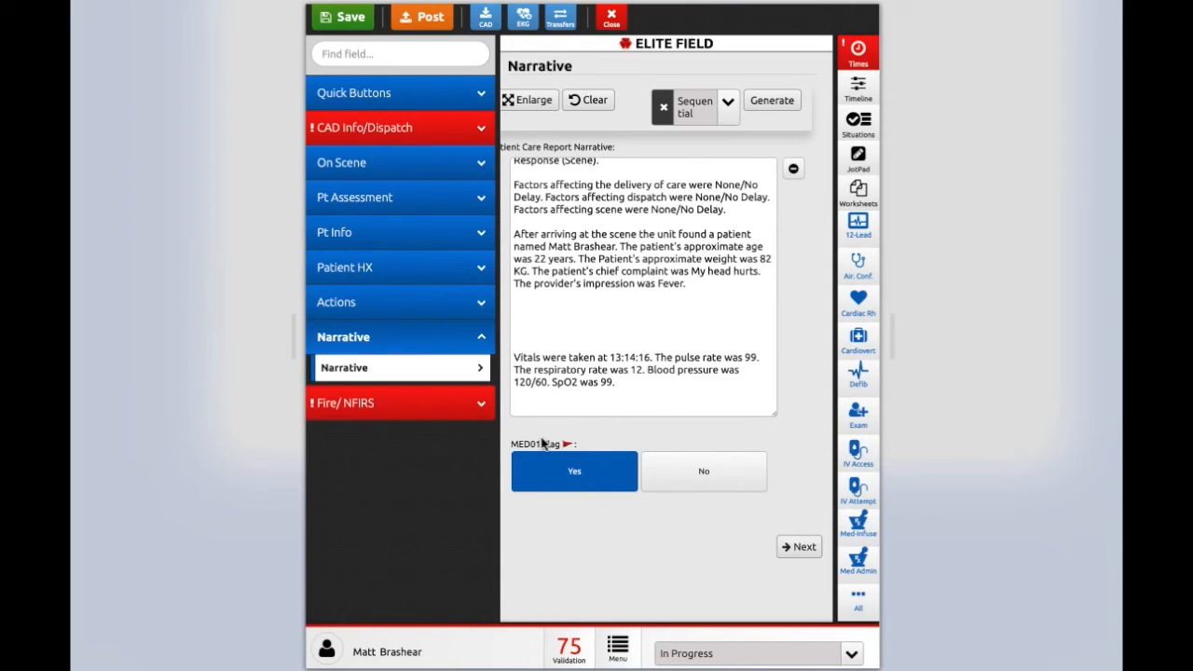
left_click(685, 475)
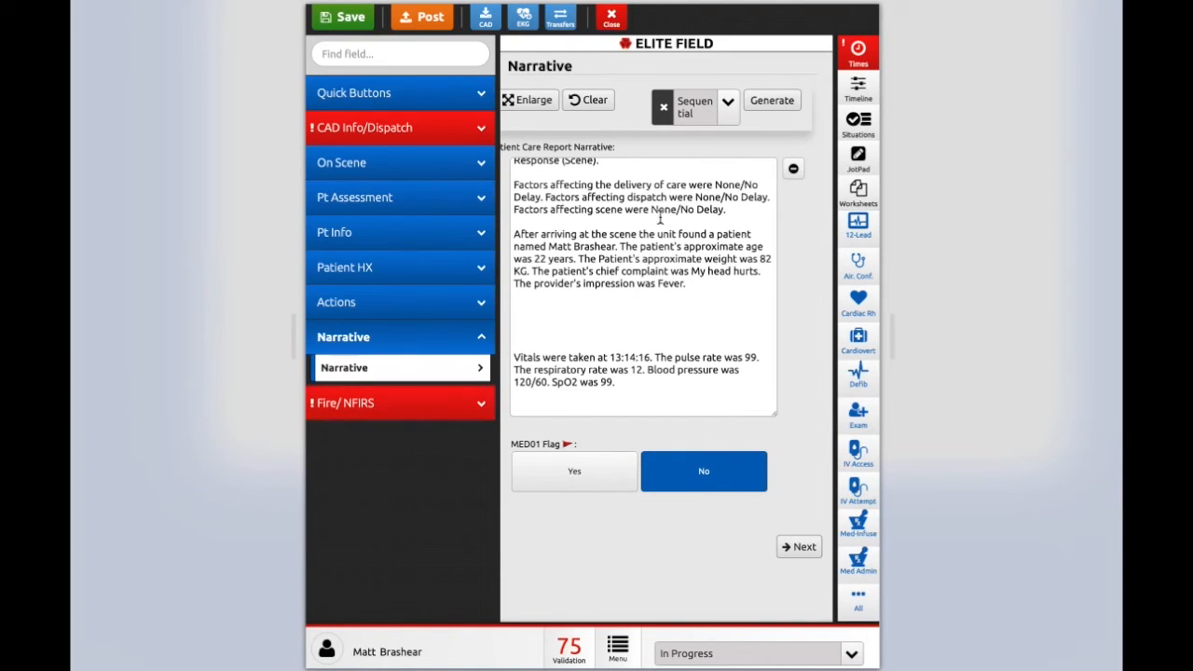
Step: Open the NFIRS section and review the report's outstanding validation errors
left_click(424, 411)
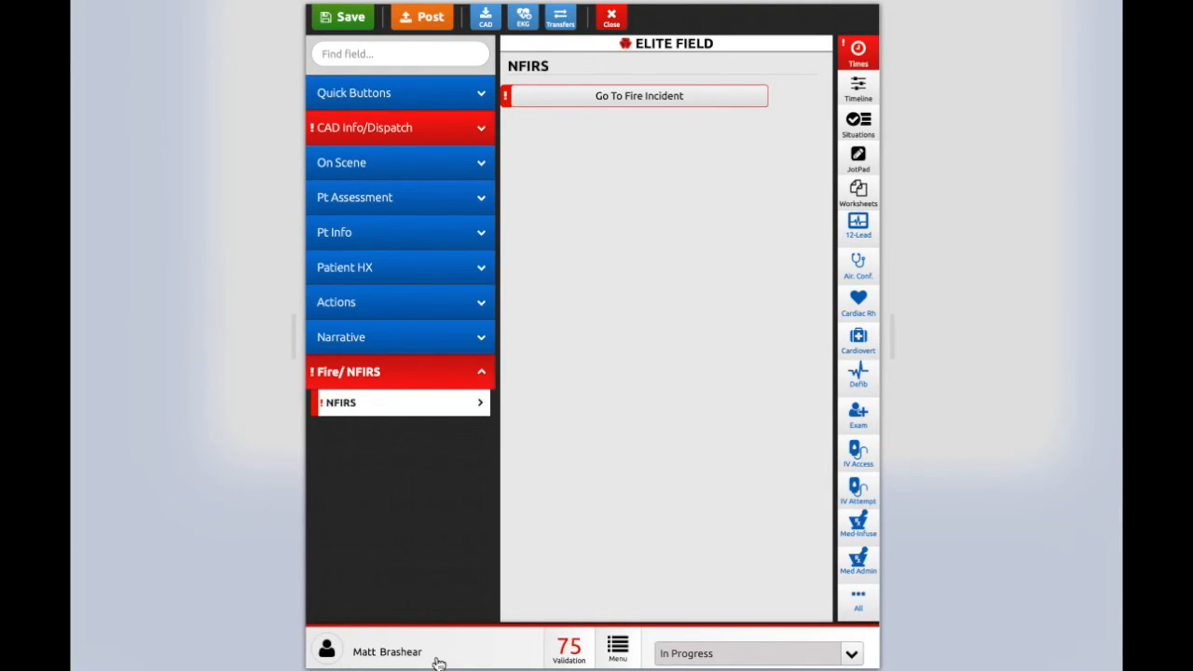
left_click(570, 652)
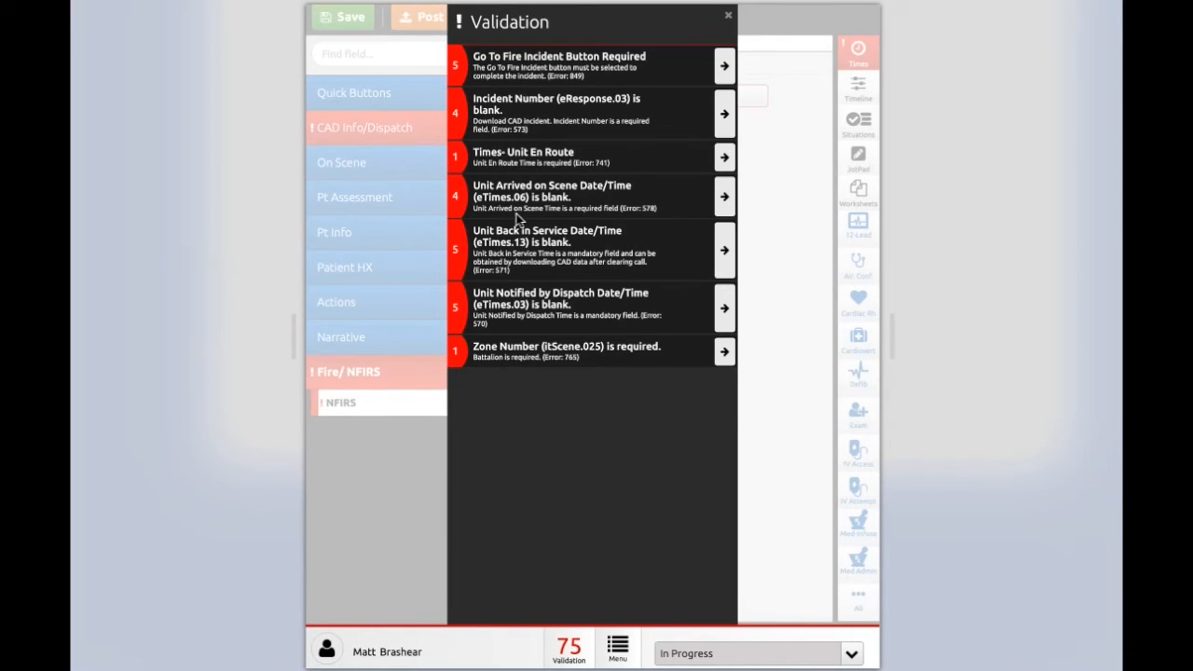
left_click(728, 15)
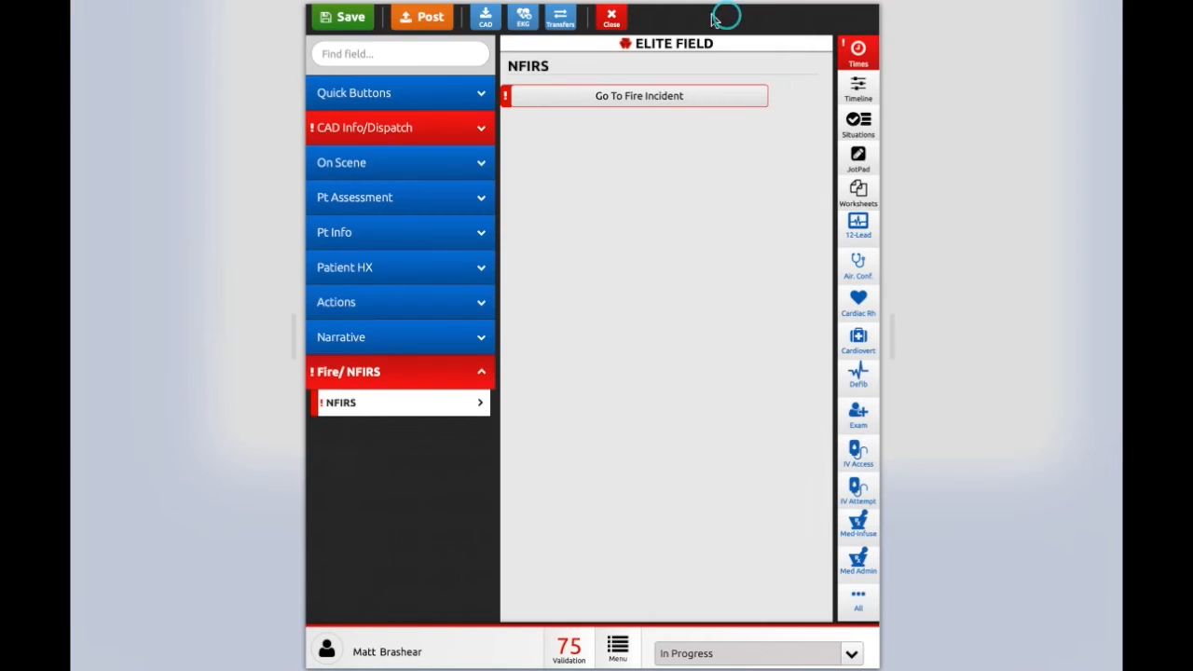
Step: Go to the linked fire incident and apply the preset values for EMS Call Excluding Vehicle Accident with Injury
left_click(605, 100)
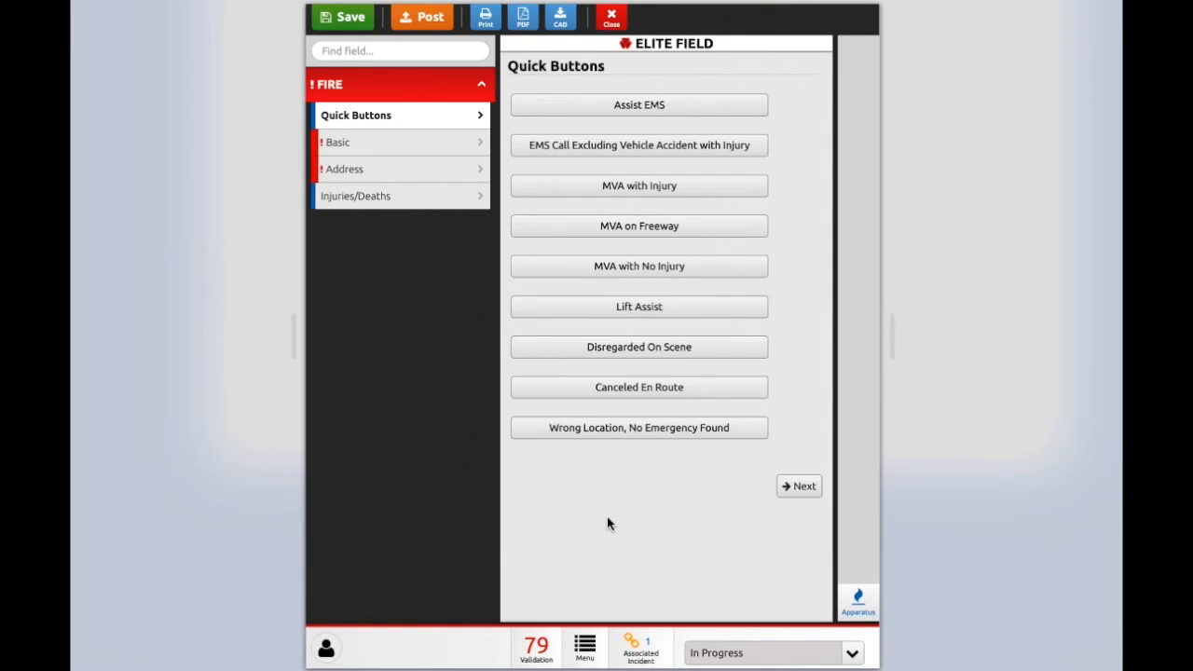
left_click(606, 151)
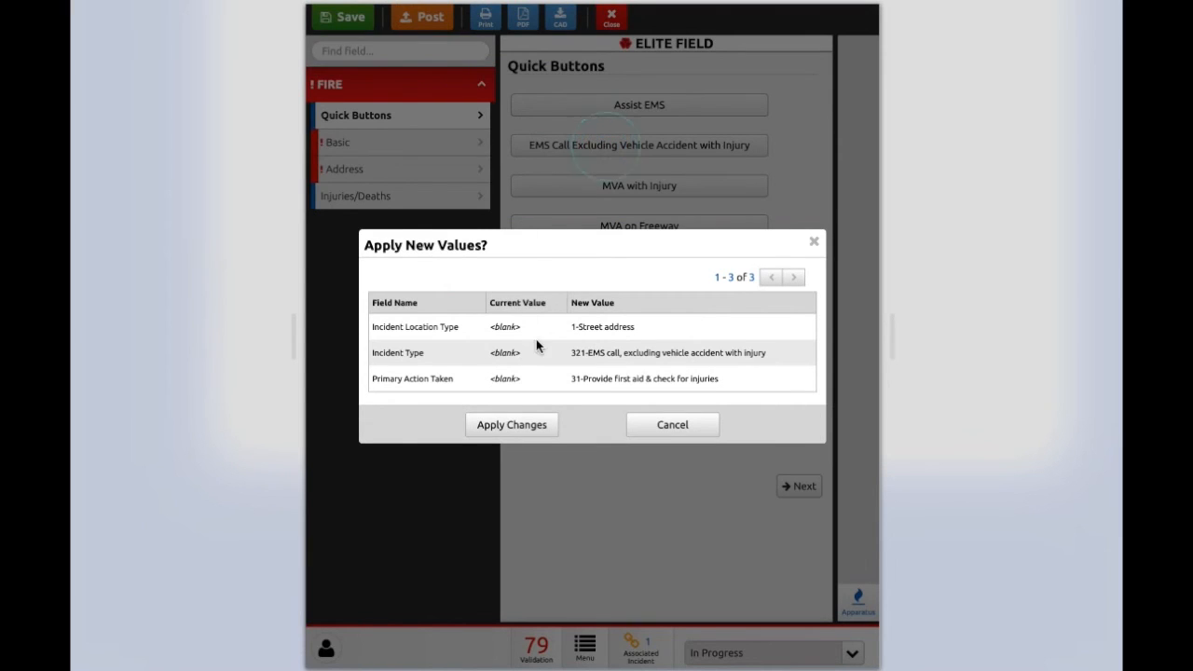
left_click(528, 424)
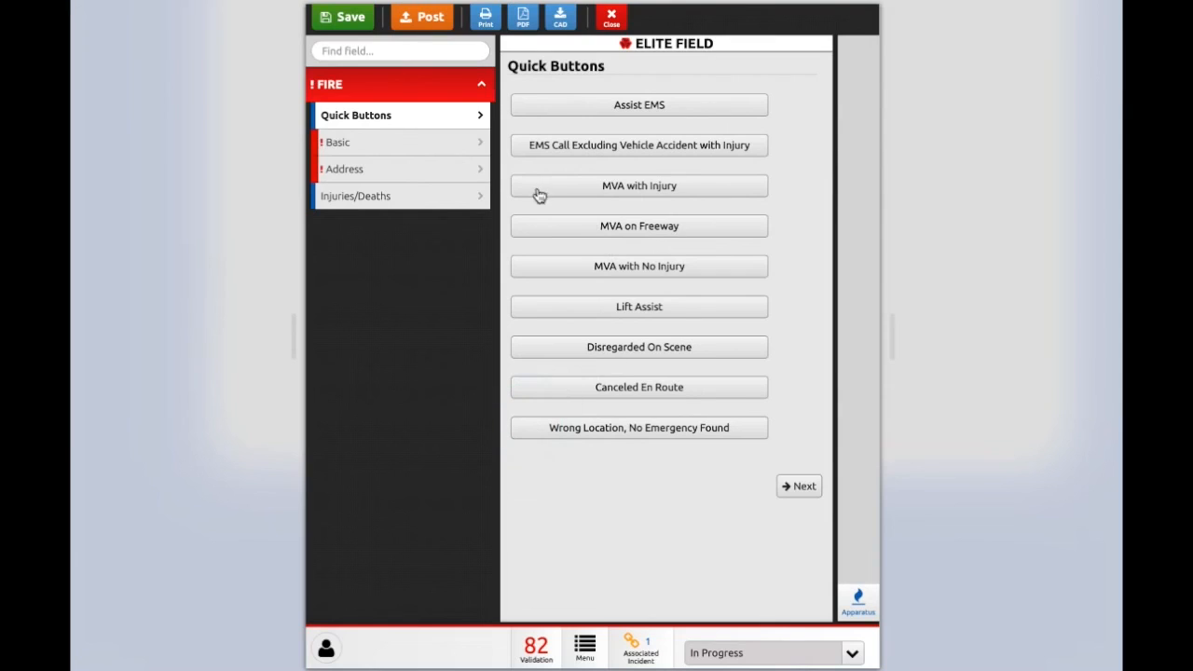
Step: Enter the fire report's Primary Narrative in the Basic section as "E12 responded to an EMS call at XXX location. See EMS report."
left_click(399, 141)
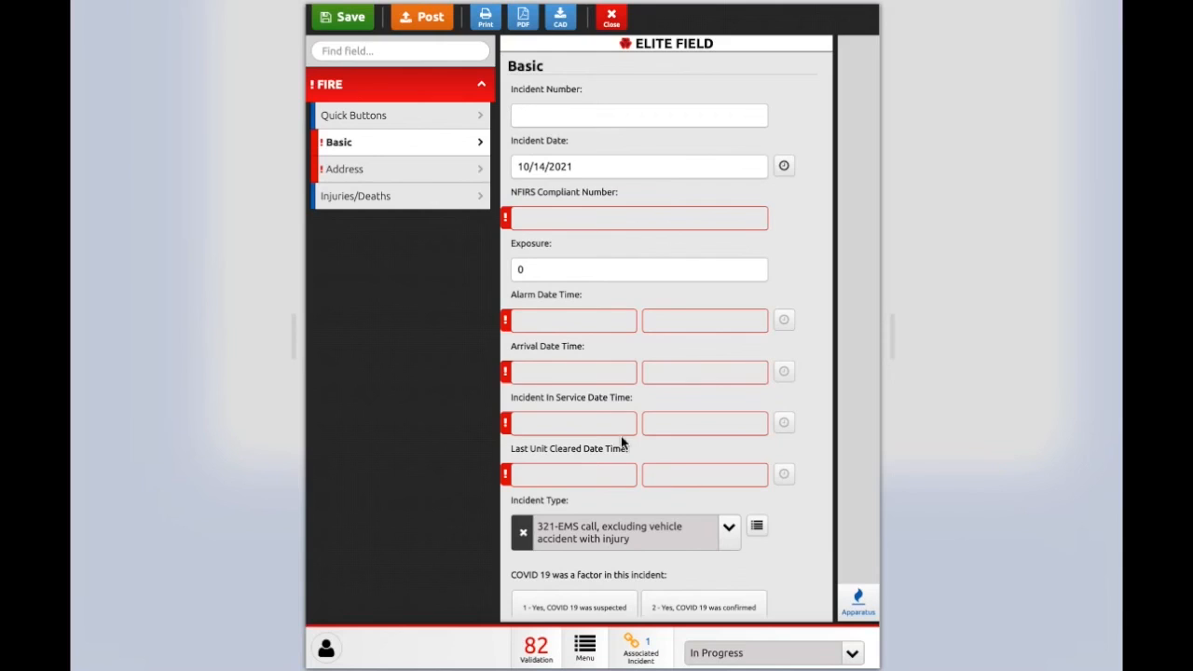
scroll(610, 425, "down", 5)
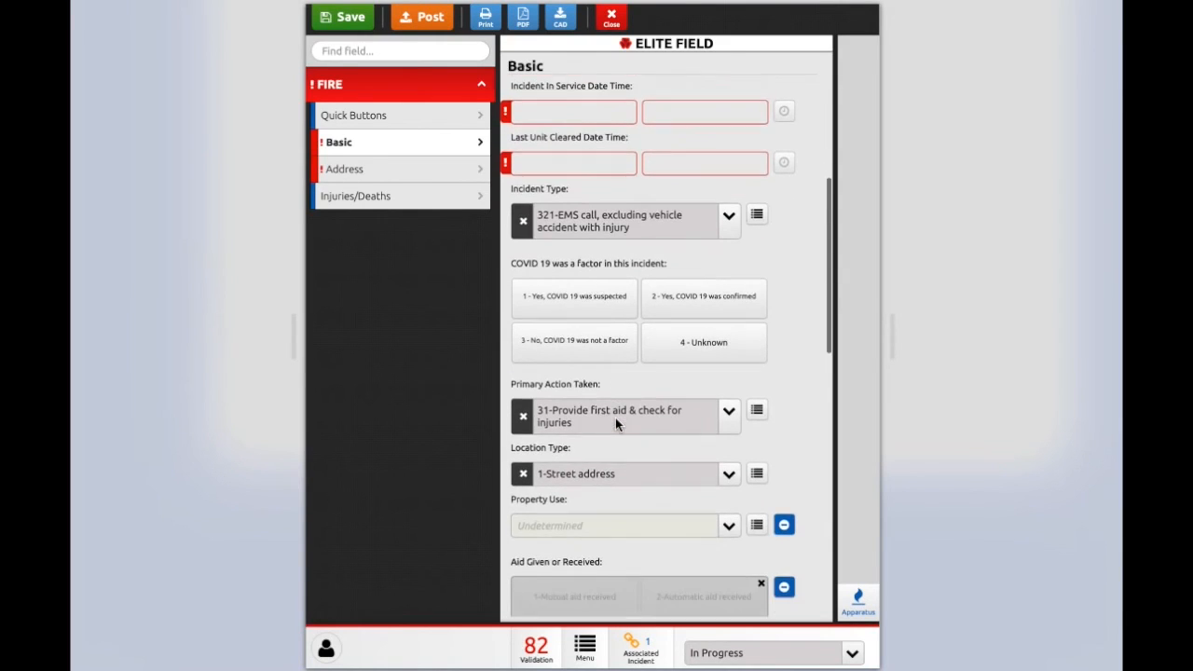
scroll(614, 417, "down", 4)
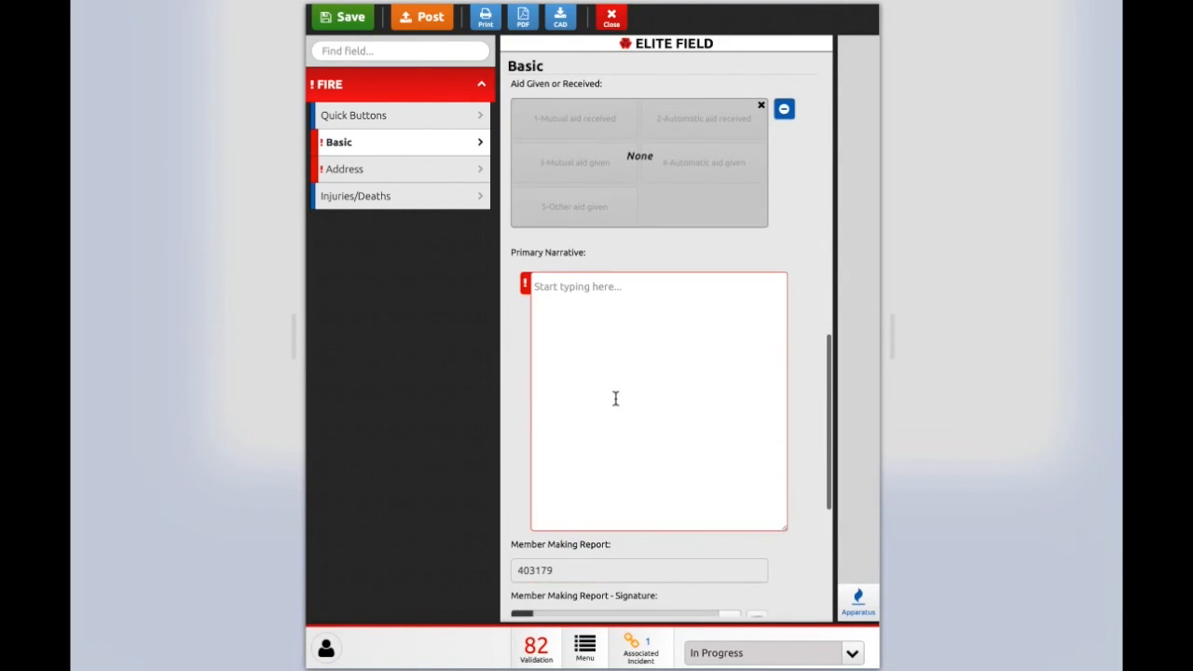
left_click(601, 320)
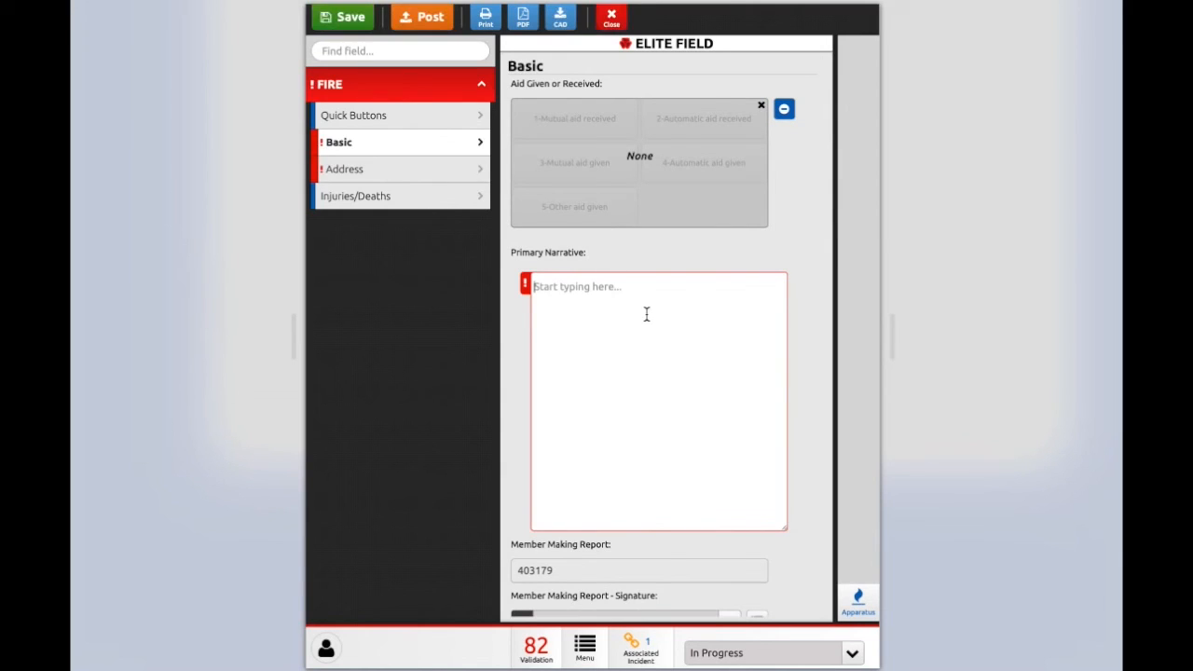
left_click(645, 314)
type("E12")
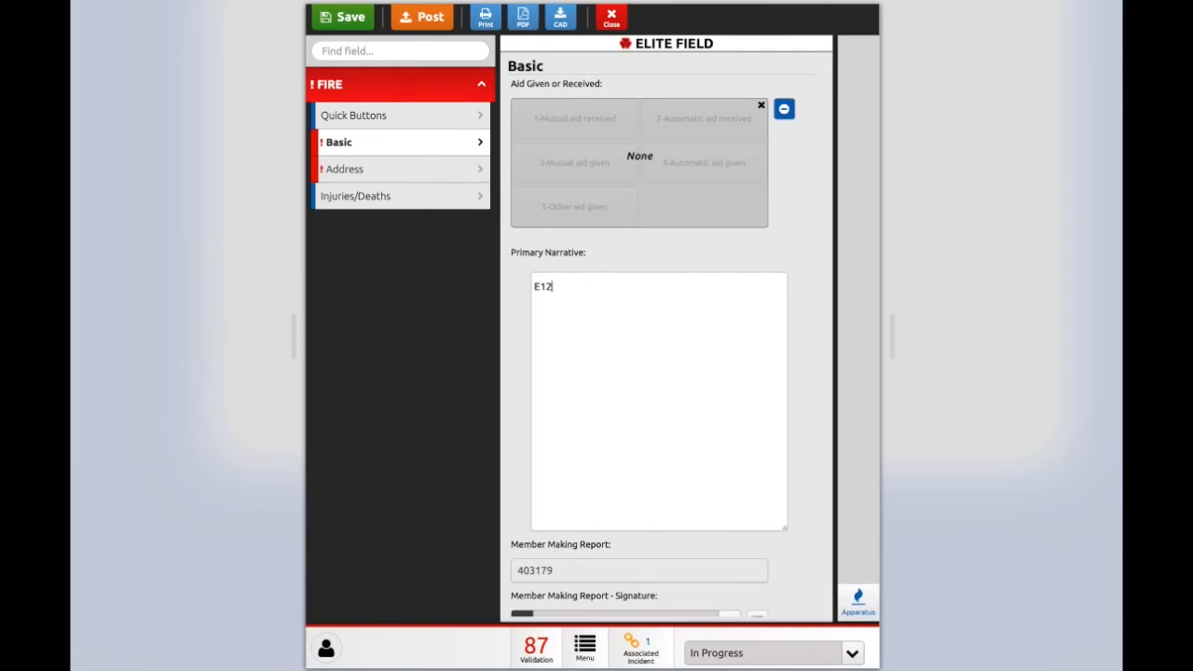
type(" responded to an EMS c")
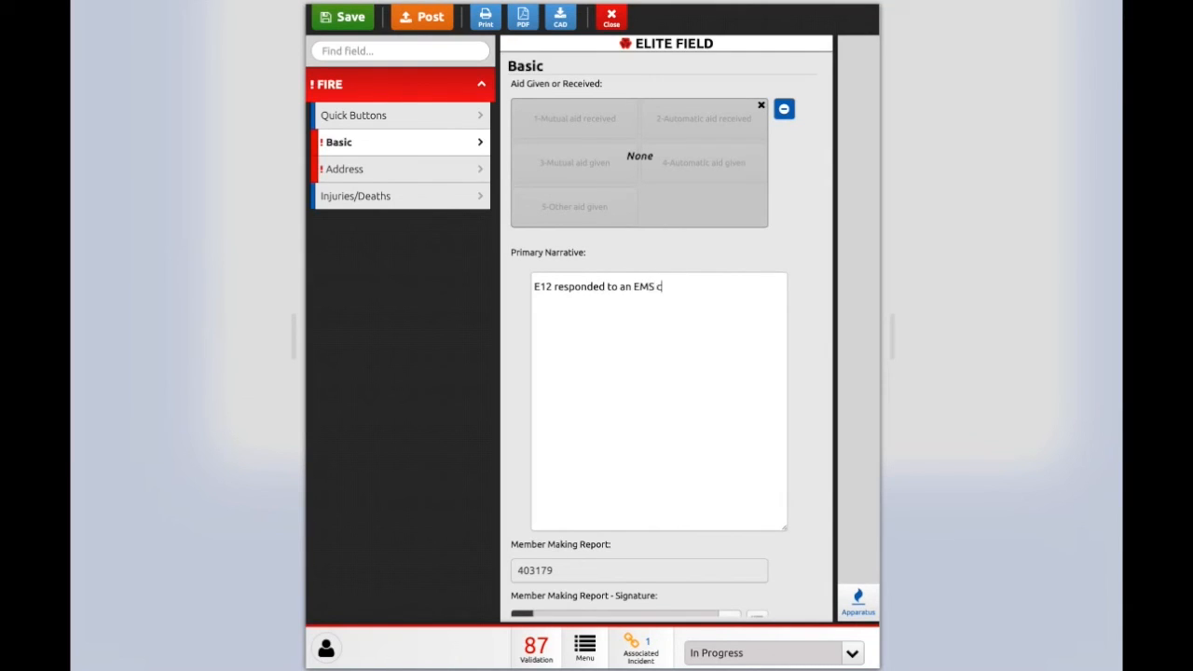
type("all at XXX locatio")
type("n. See EMS repor")
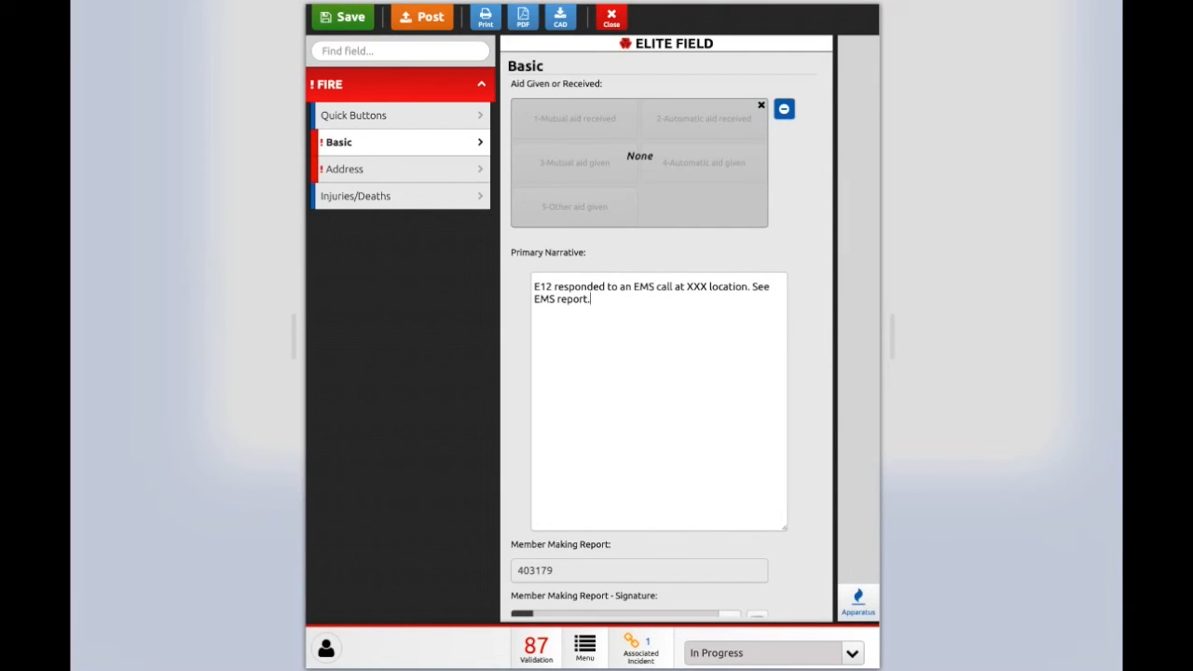
type("t.")
Step: Review the member making report and Officer in Charge fields at the end of the Basic section
scroll(663, 392, "down", 5)
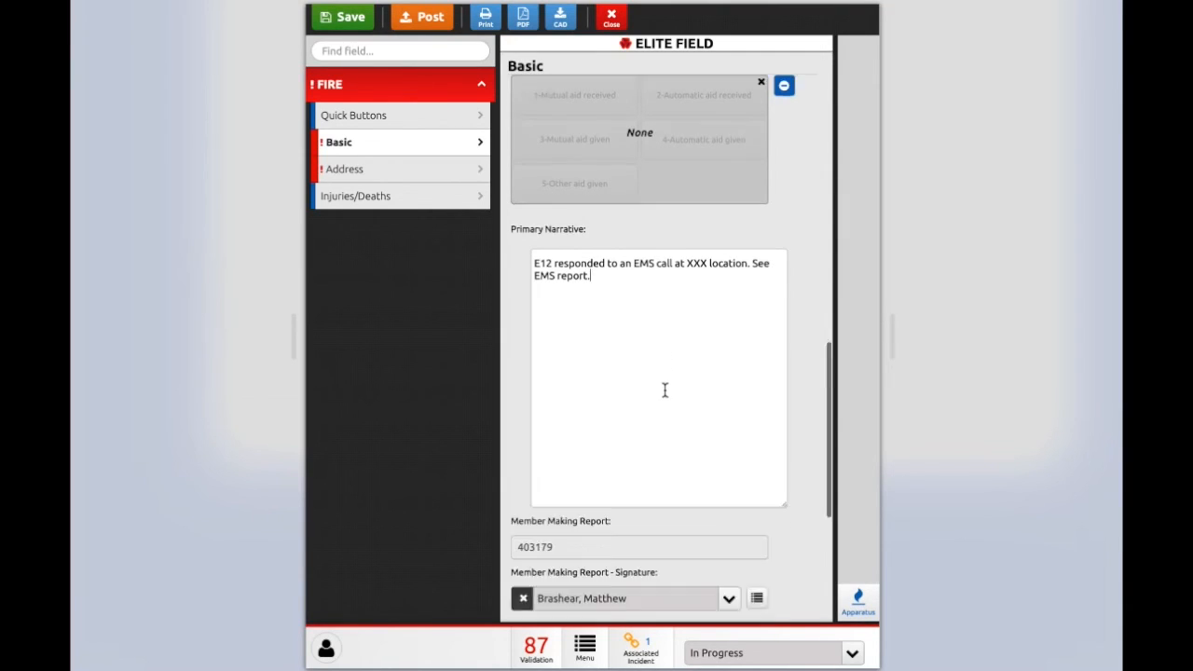
scroll(665, 395, "down", 2)
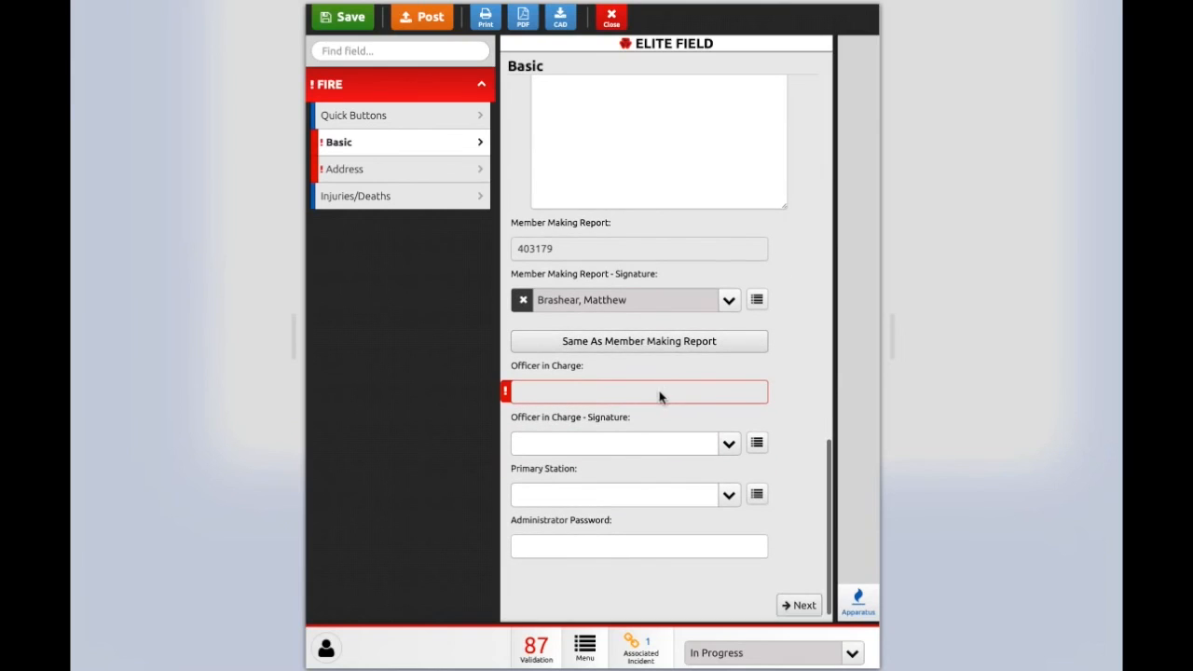
left_click(542, 395)
scroll(590, 395, "down", 1)
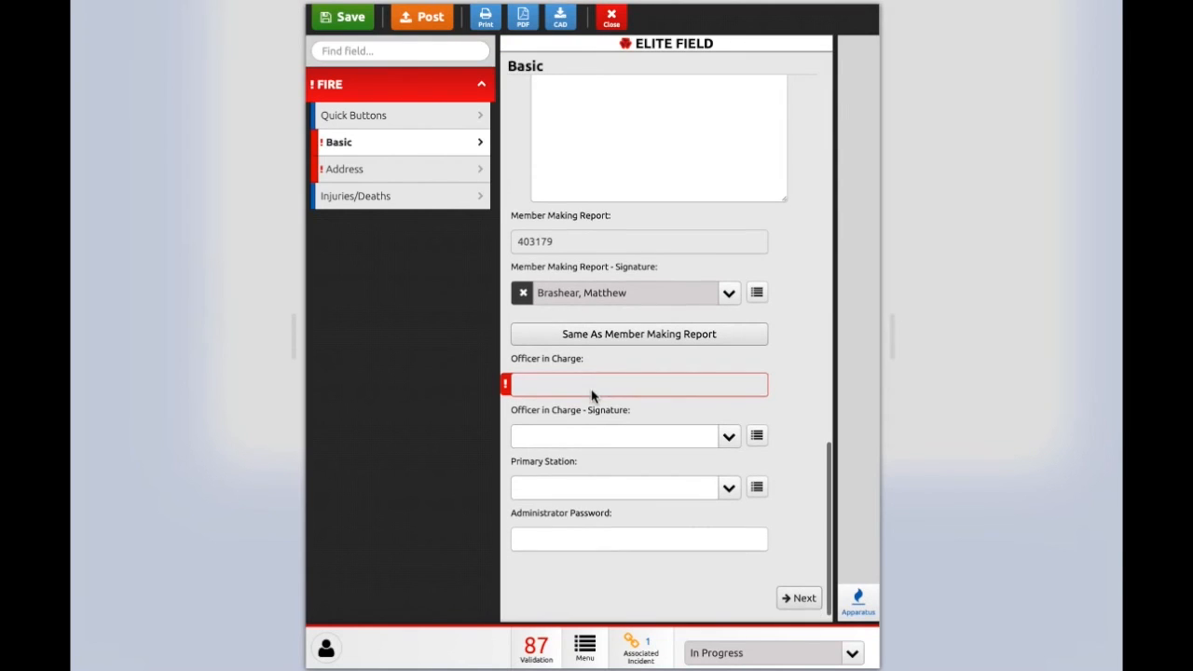
Step: Set the Incident City to Fort Worth in the fire report's Address section
left_click(428, 179)
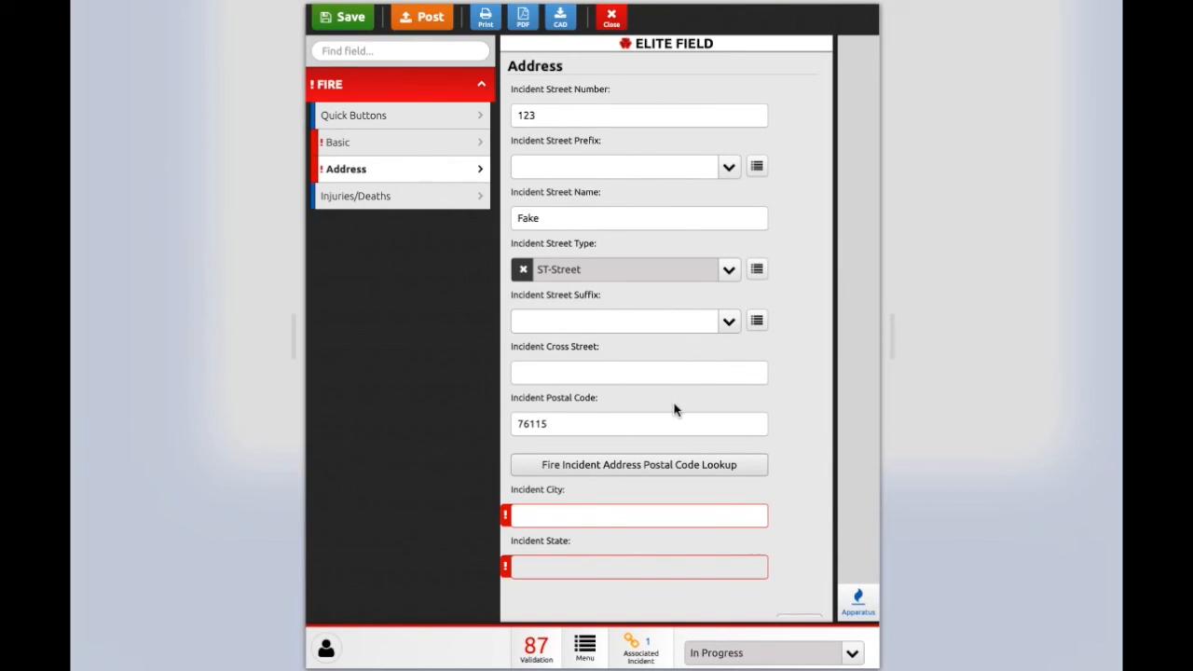
scroll(674, 408, "down", 1)
left_click(544, 494)
type("Fort Worth")
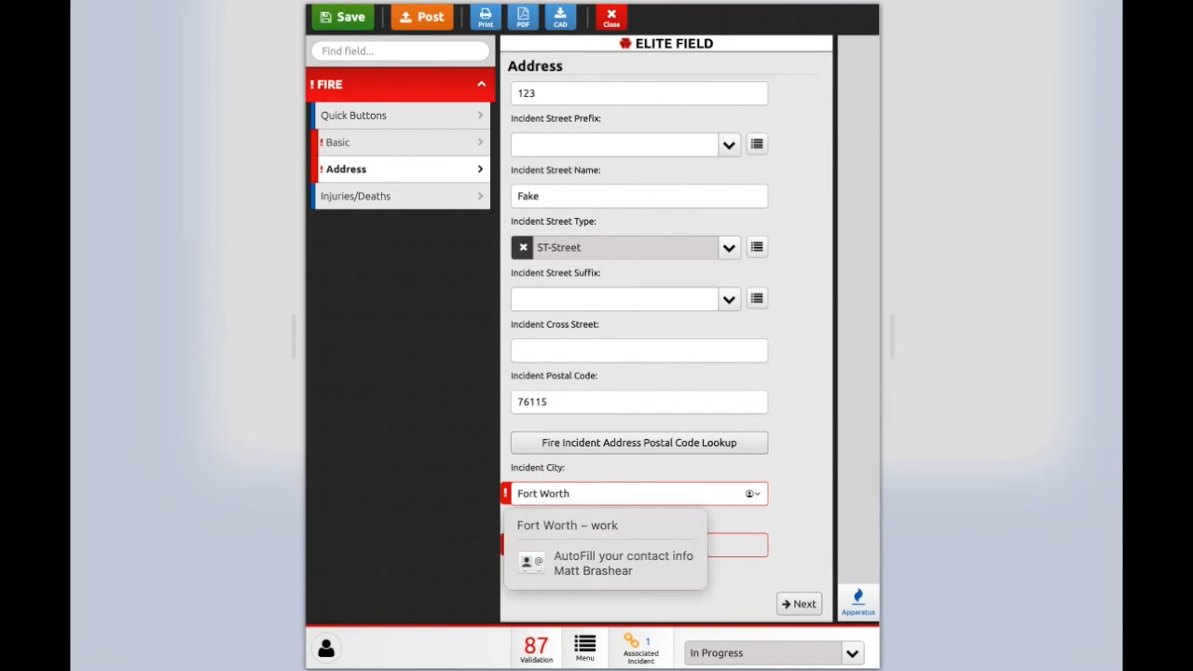
left_click(805, 516)
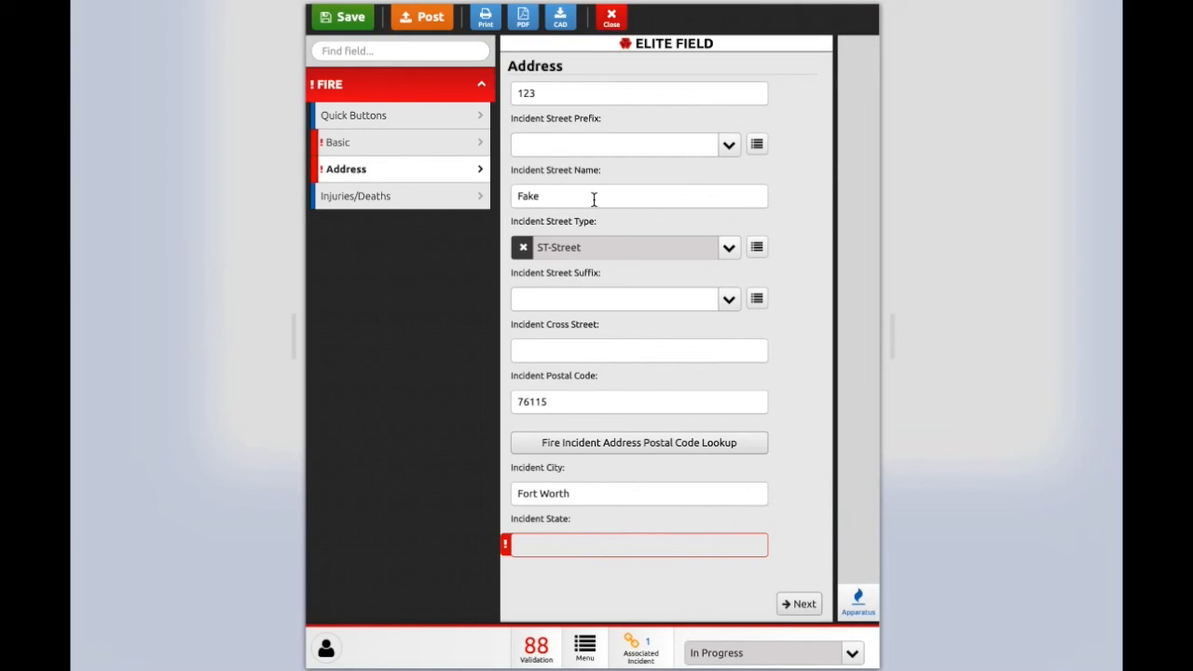
scroll(616, 462, "up", 1)
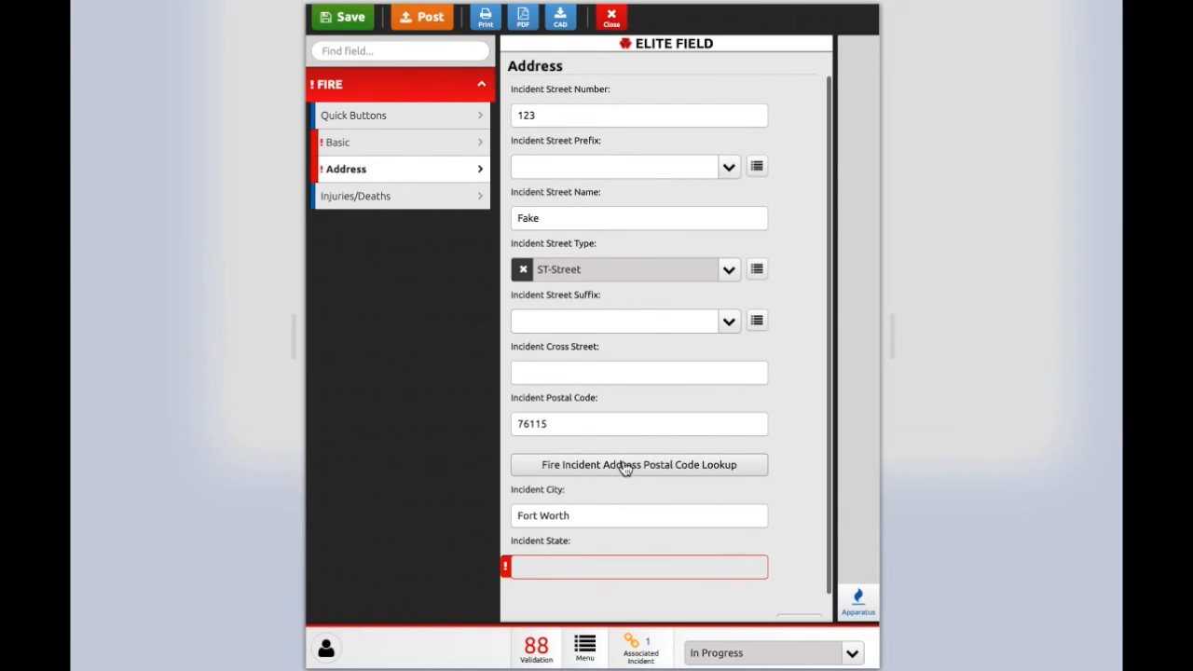
Step: Review the fire report's outstanding validation errors and return to the associated EMS incident
left_click(536, 652)
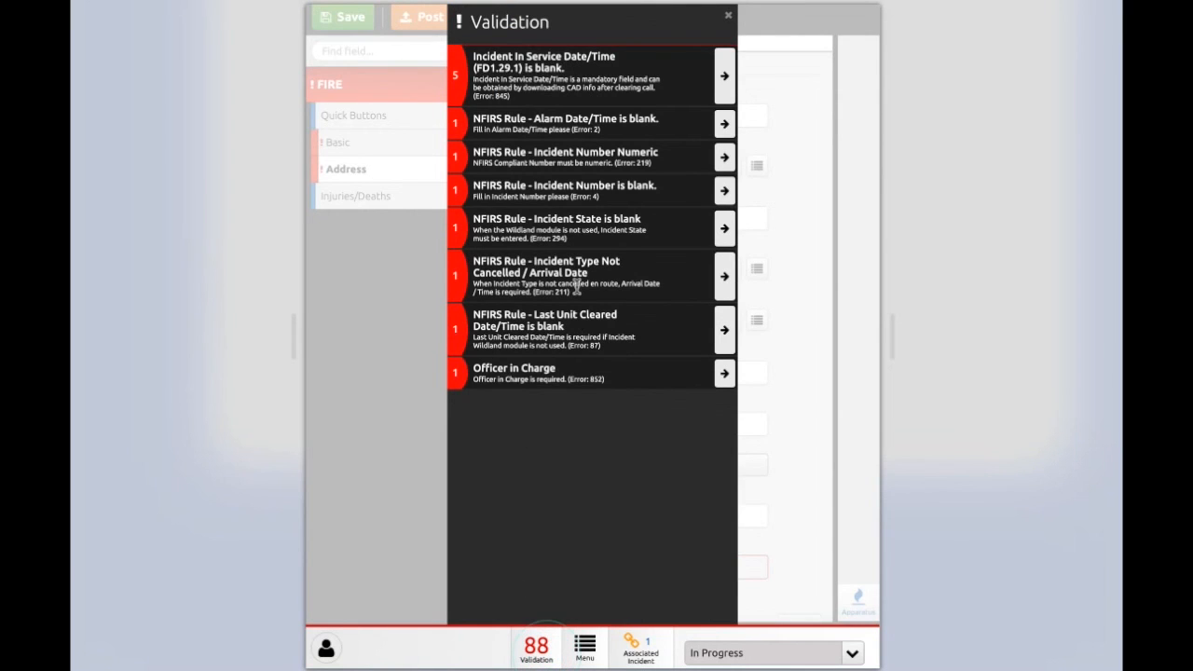
left_click(727, 15)
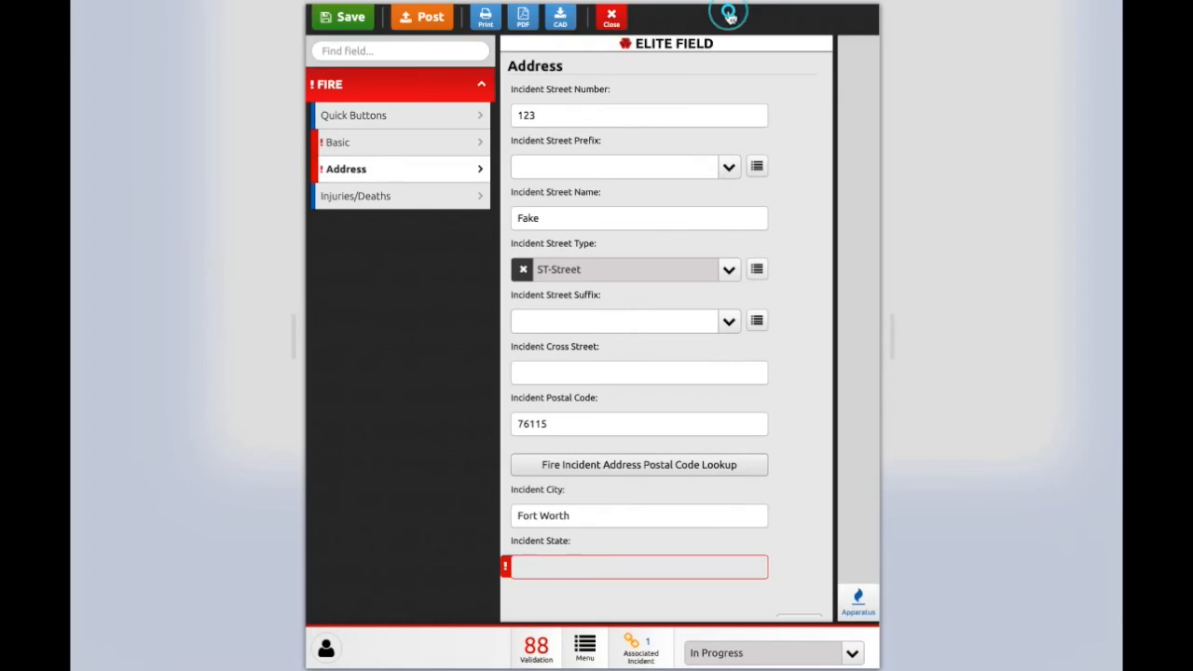
left_click(641, 644)
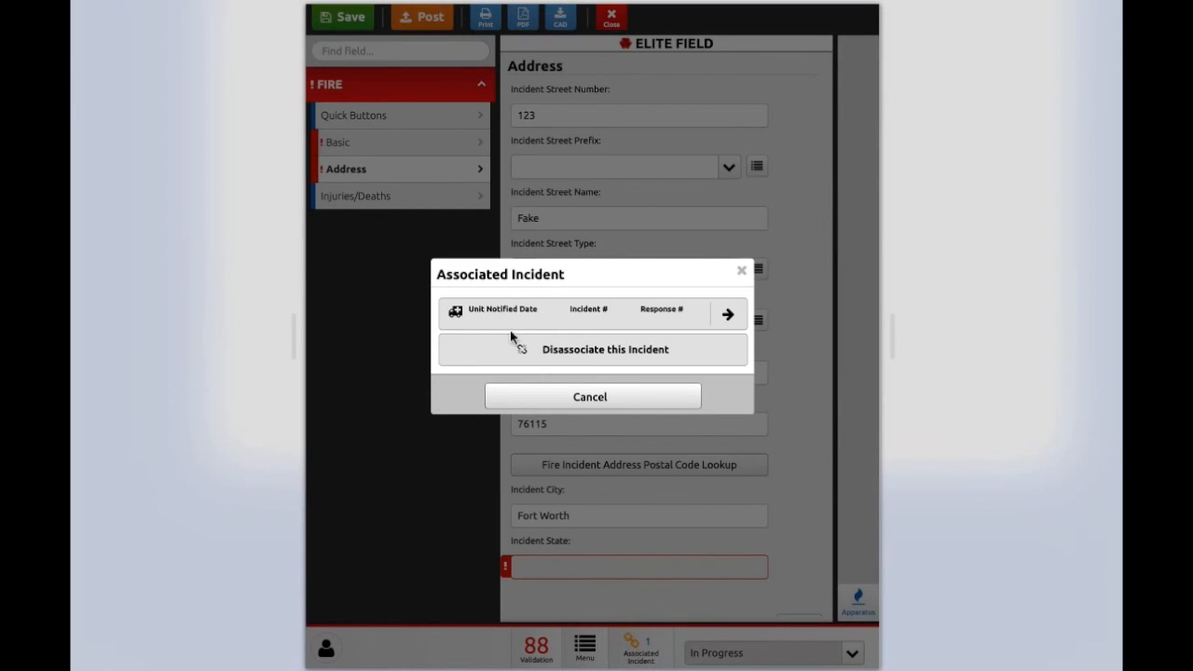
left_click(729, 316)
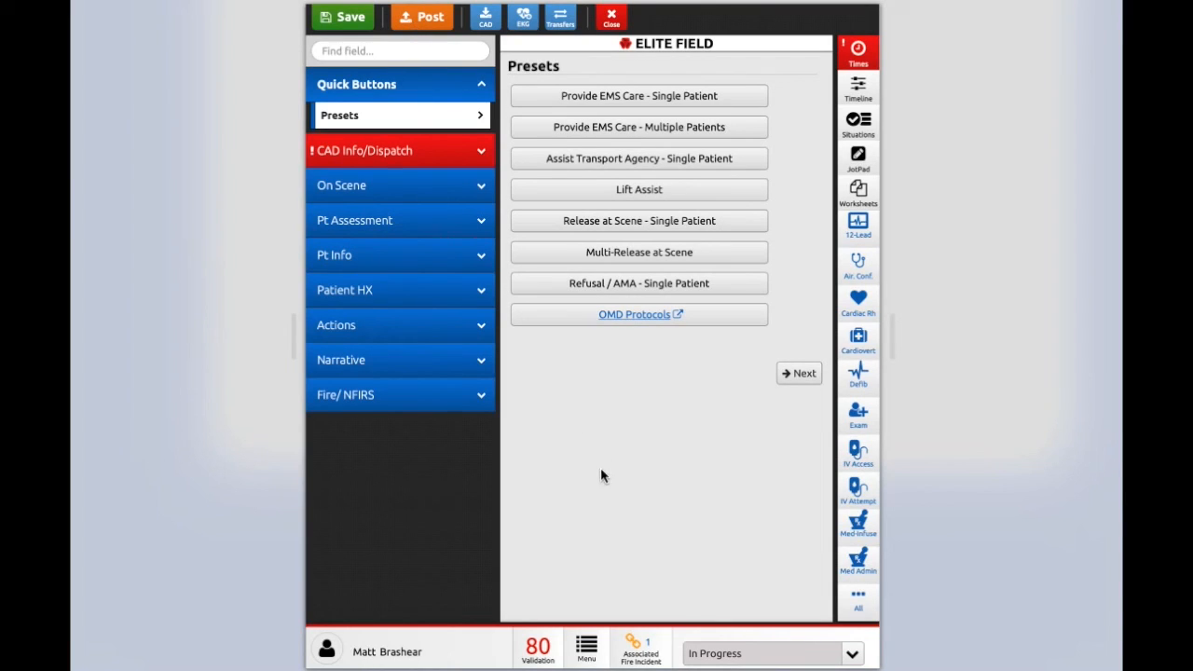
Step: Try the options that mark the EMS and fire incidents as finished on posting, and cancel the post
left_click(421, 19)
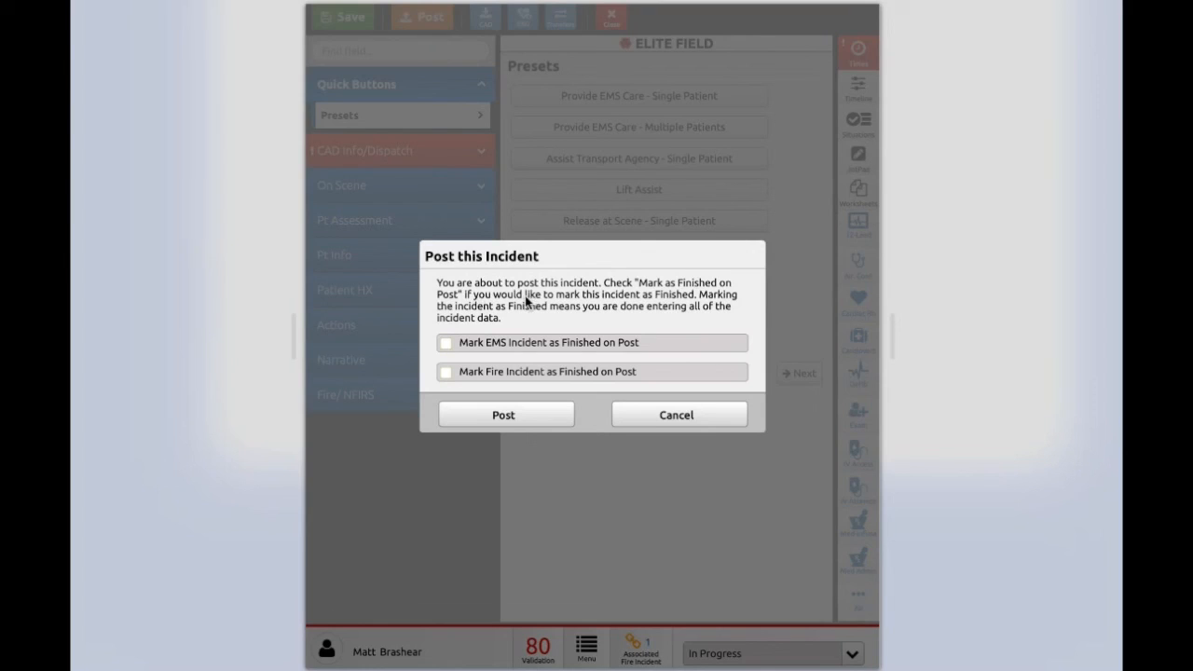
left_click(446, 344)
left_click(445, 374)
left_click(443, 345)
left_click_drag(484, 371, 437, 379)
left_click(443, 374)
left_click(676, 416)
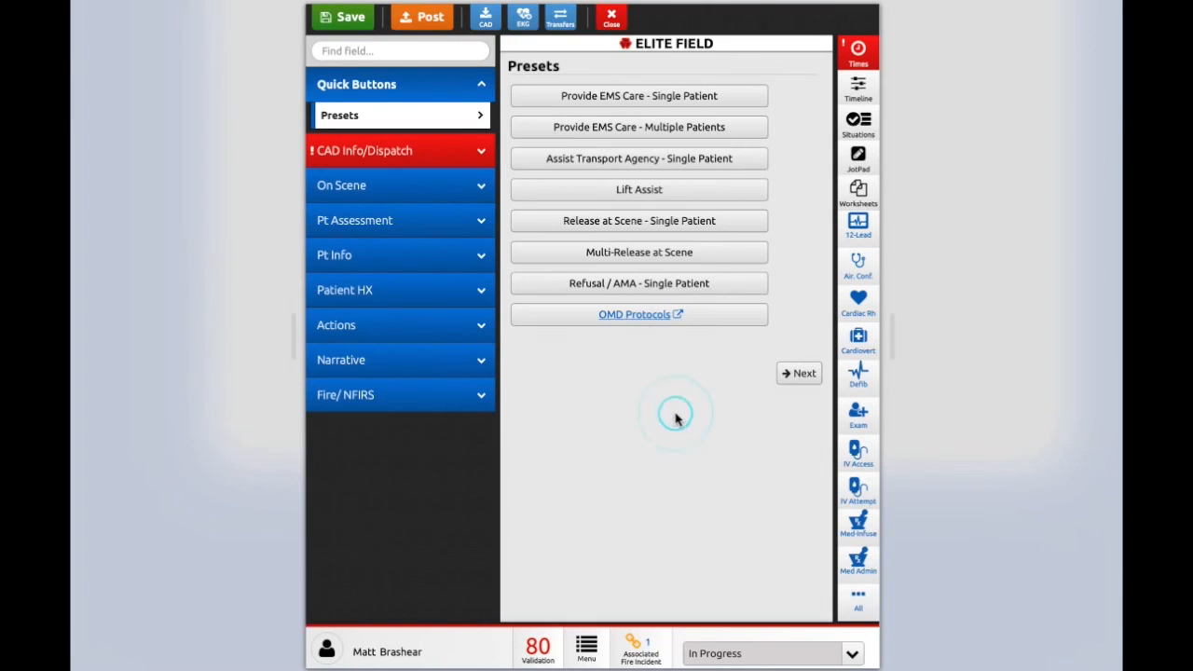